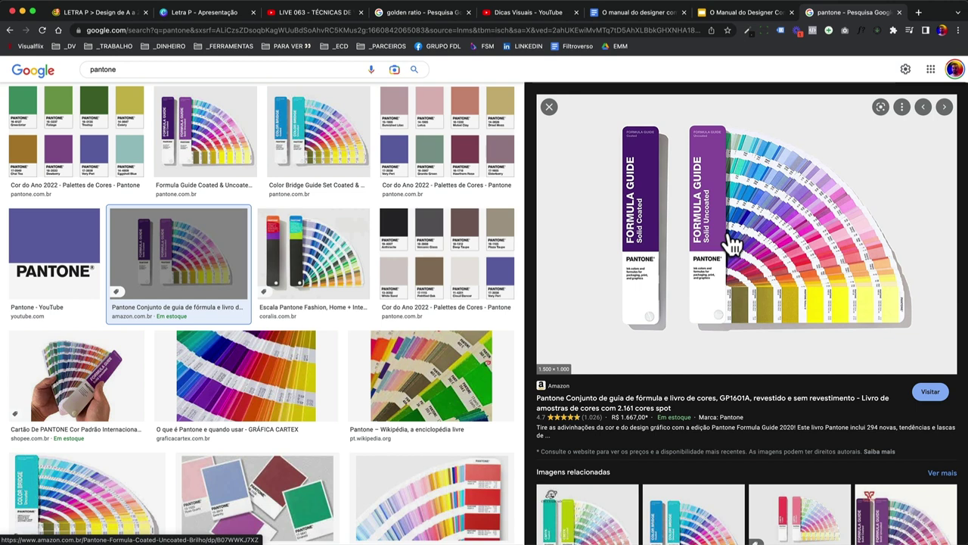
Step: Look over the Cores chapter pages in the O Manual do Designer Competente slides and return to the pantone image results
left_click(728, 12)
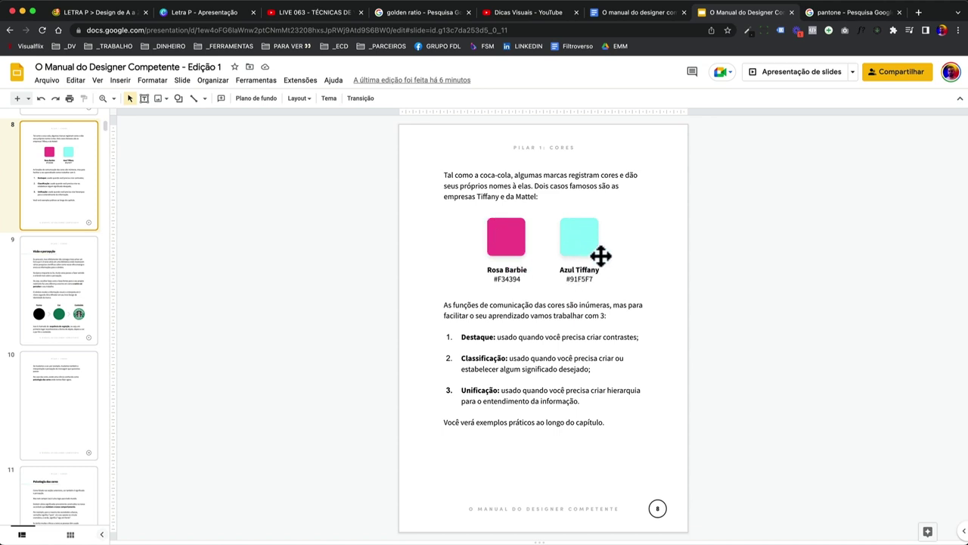
scroll(51, 217, "up", 10)
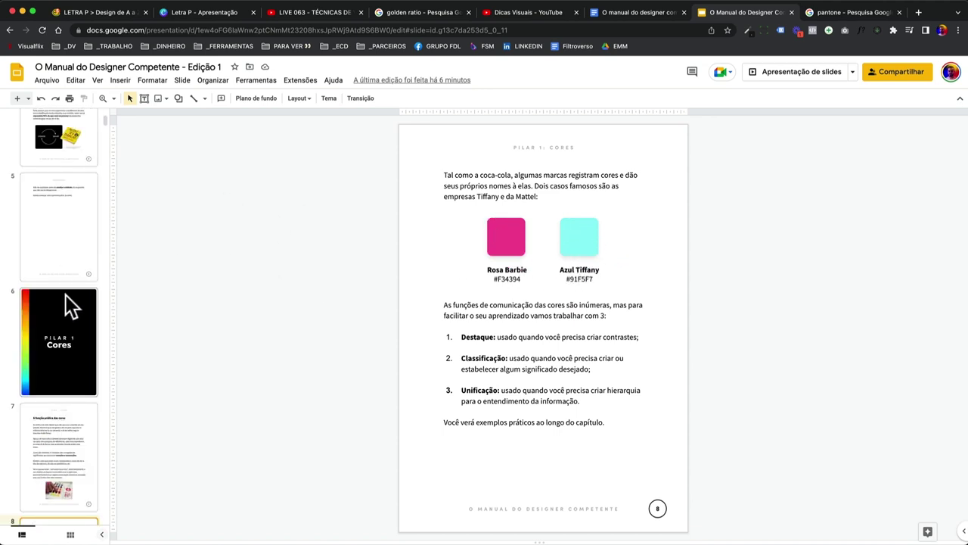
scroll(91, 364, "down", 6)
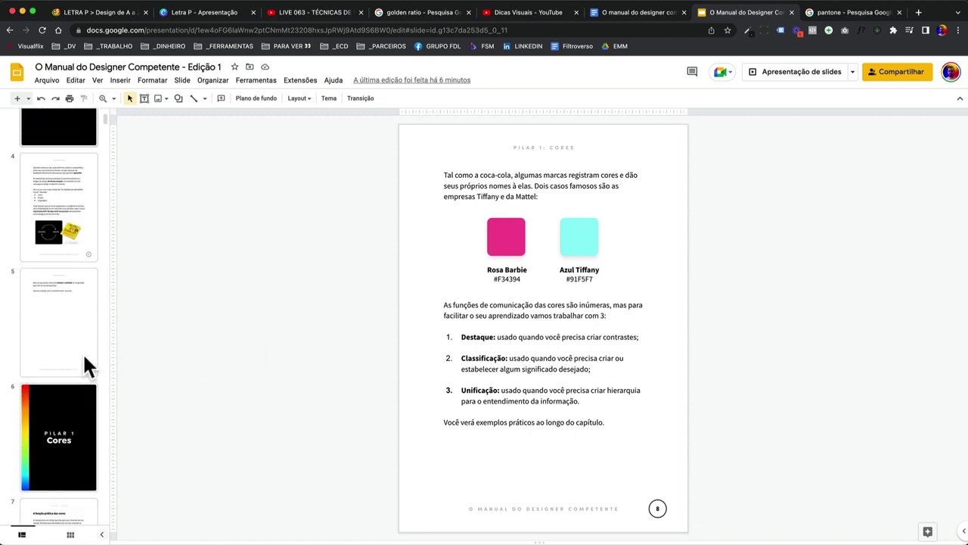
left_click(849, 12)
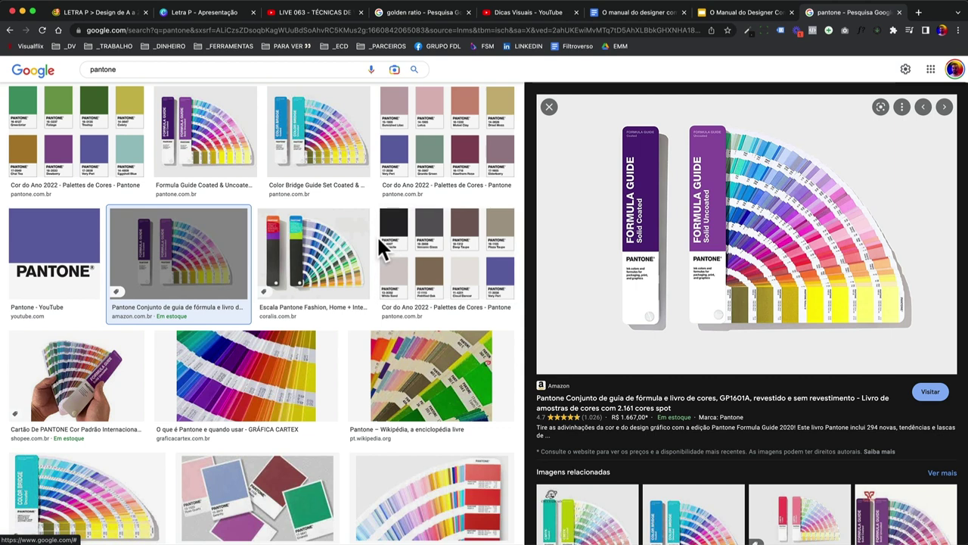
scroll(377, 235, "up", 2)
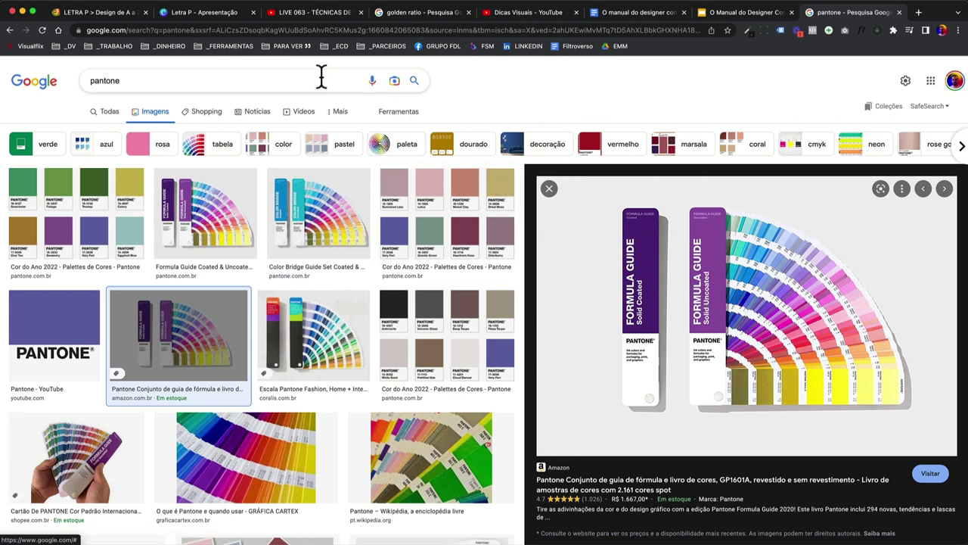
Step: Switch to the Letra P presentation in Canva and highlight the term Pantone, followed by the term Pen Tool
left_click(225, 20)
left_click(479, 251)
left_click_drag(437, 252, 579, 259)
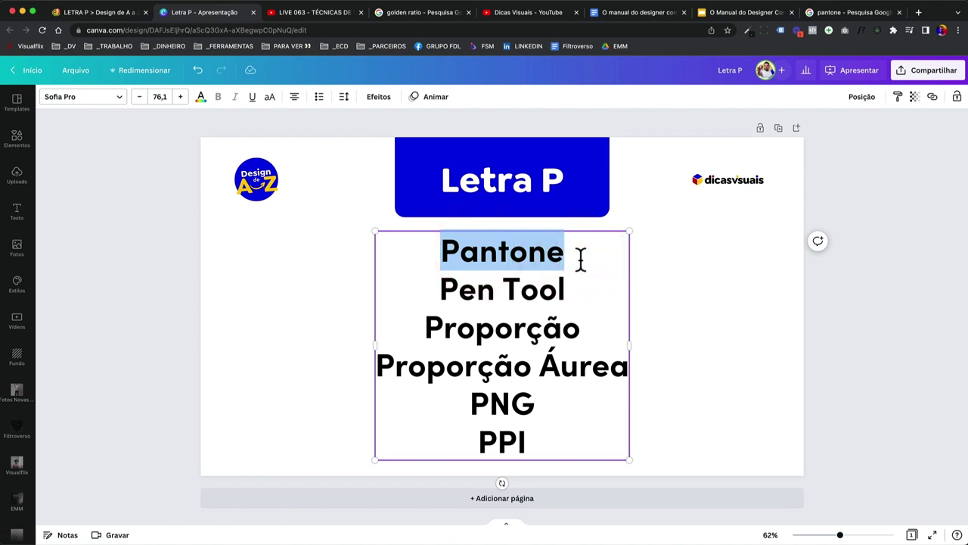
left_click_drag(441, 291, 559, 291)
left_click(554, 291)
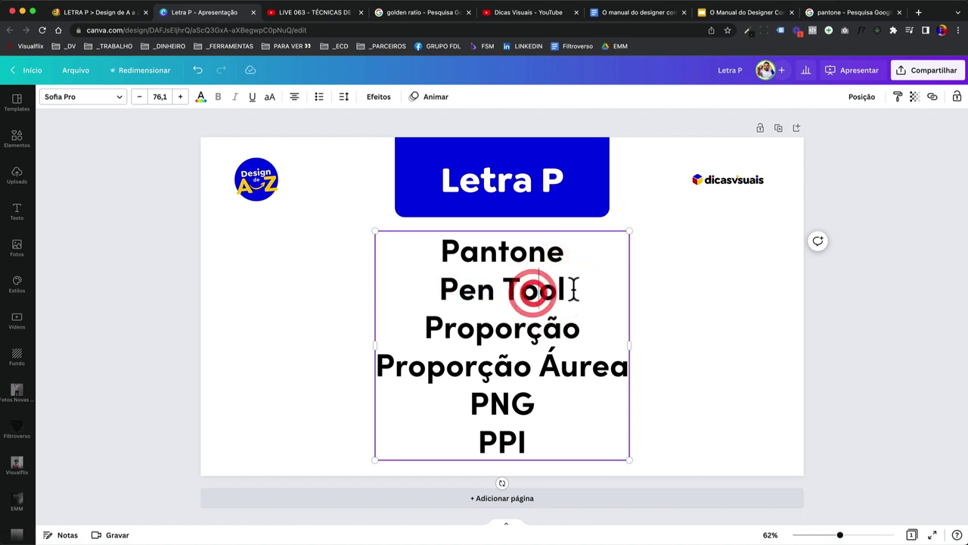
left_click_drag(569, 290, 424, 291)
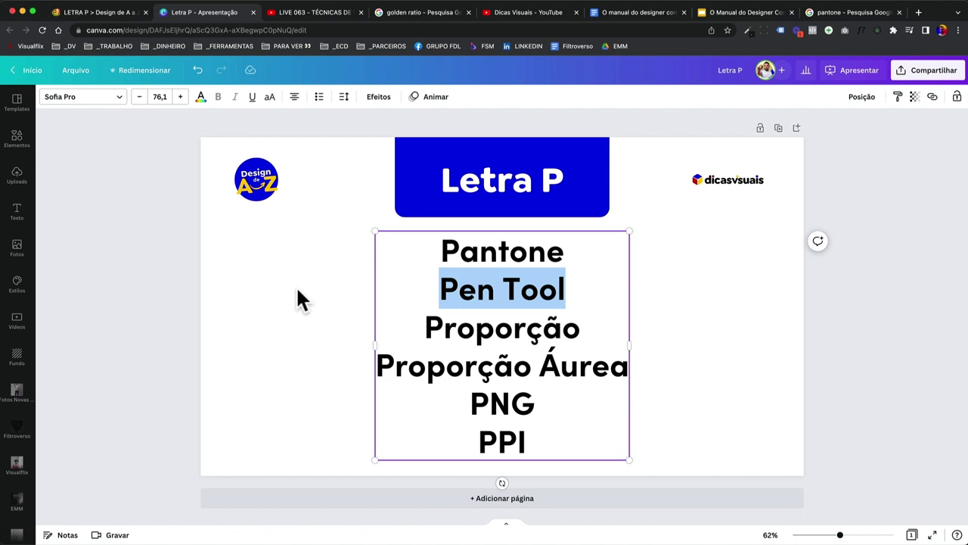
Step: Switch to Figma's Exemplos A a Z file and draw a closed curved Pen shape about 2426 by 1772 inside the Desktop - 1 frame
key("super+Tab")
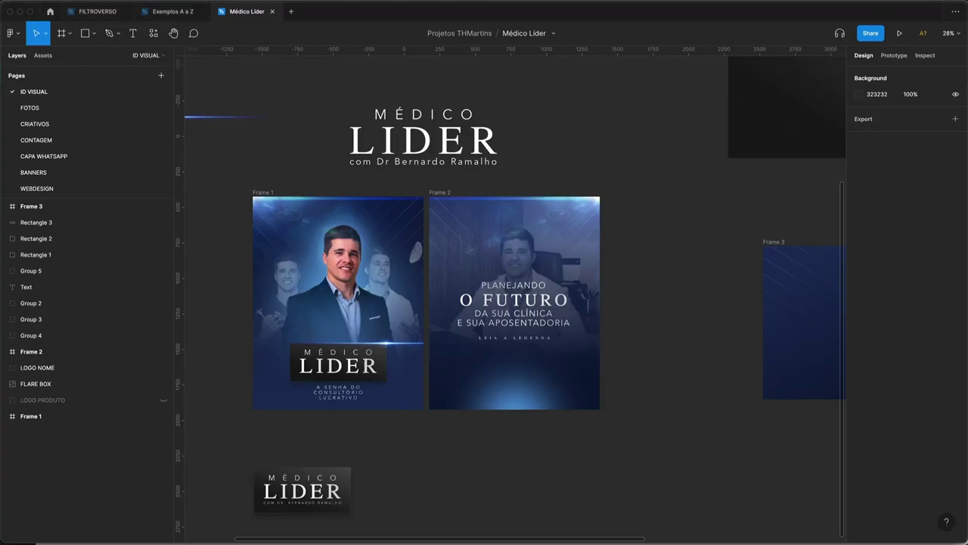
left_click(184, 14)
left_click(438, 227)
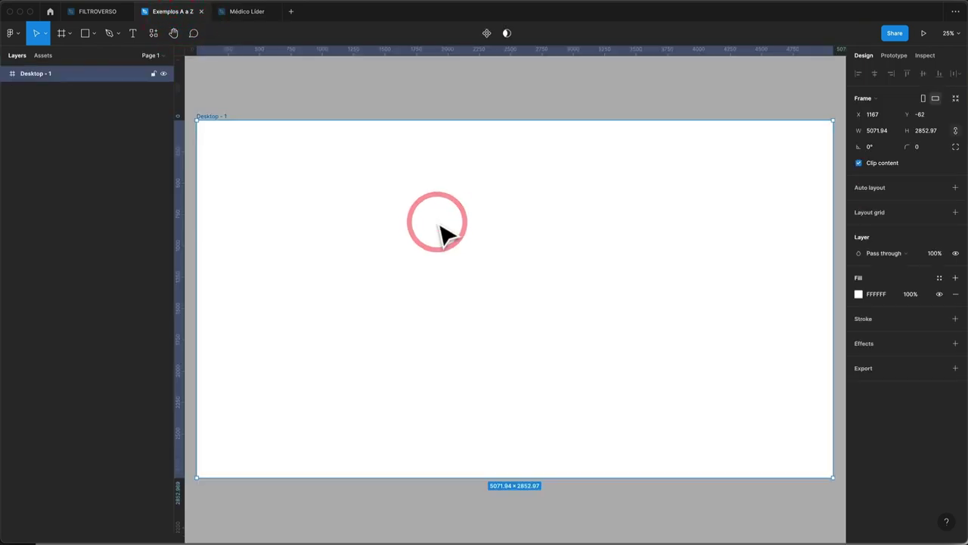
key("p")
left_click(677, 190)
left_click_drag(480, 204, 479, 236)
left_click_drag(421, 322, 375, 315)
left_click_drag(376, 385, 399, 394)
left_click_drag(493, 398, 670, 237)
left_click(677, 191)
key("Return")
Step: Switch to the LIVE 063 pen tool video on YouTube, skip to the airplane vectorization part and pause it
key("super+Tab")
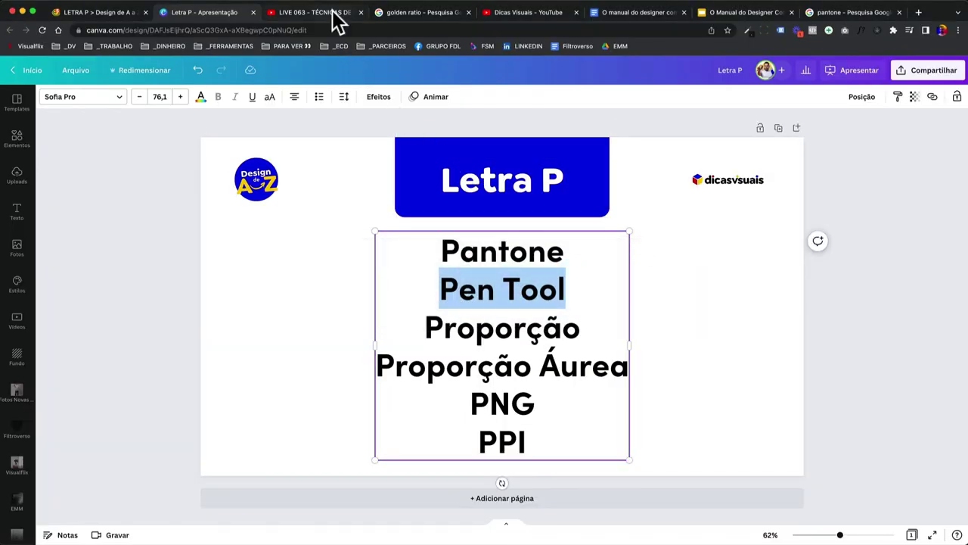
left_click(333, 13)
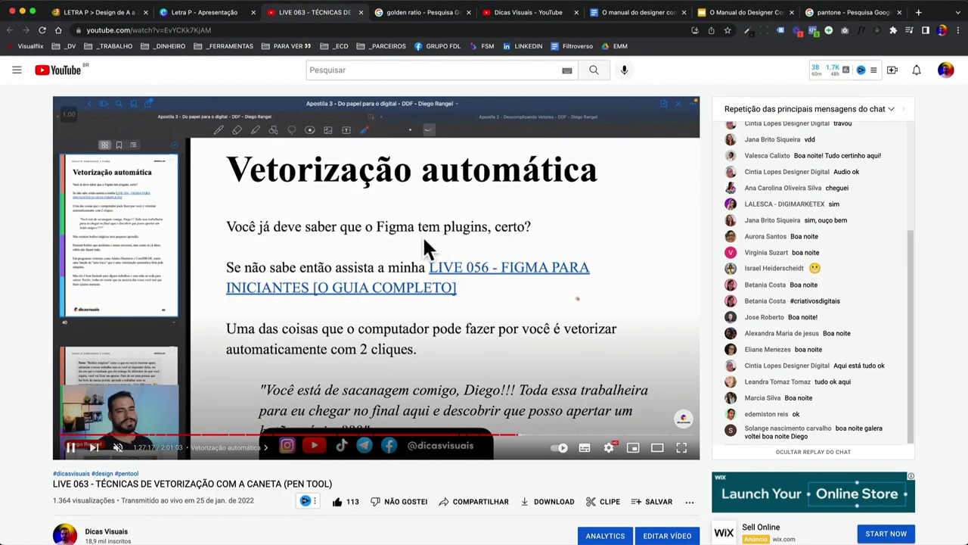
left_click(417, 444)
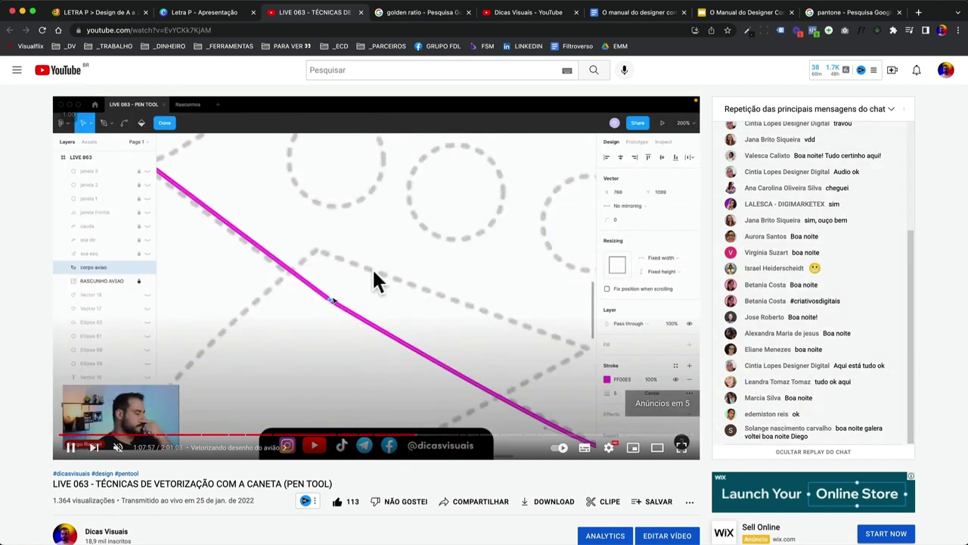
left_click(402, 374)
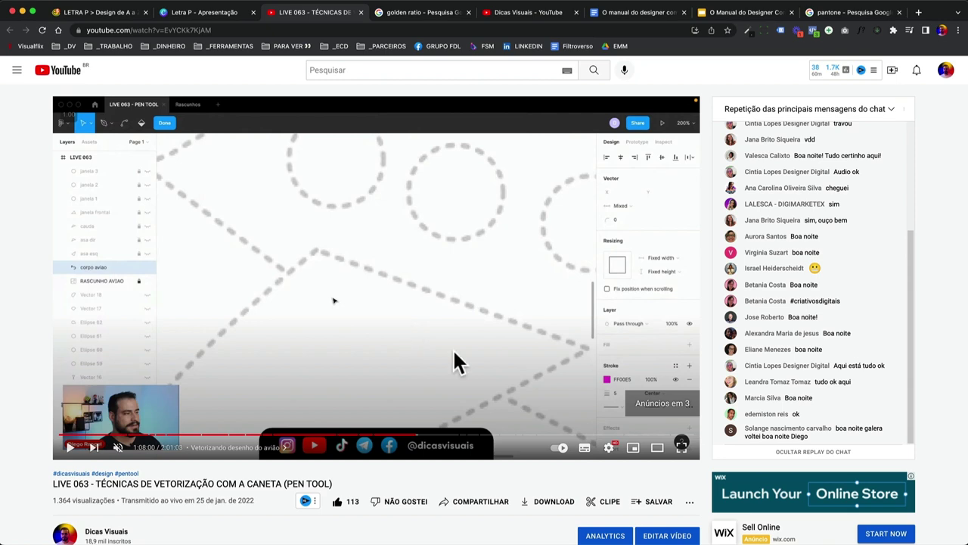
Step: Return to Figma, set the drawn vector's stroke weight to 54 and bend its two upper corner points into wider curves
key("super+Tab")
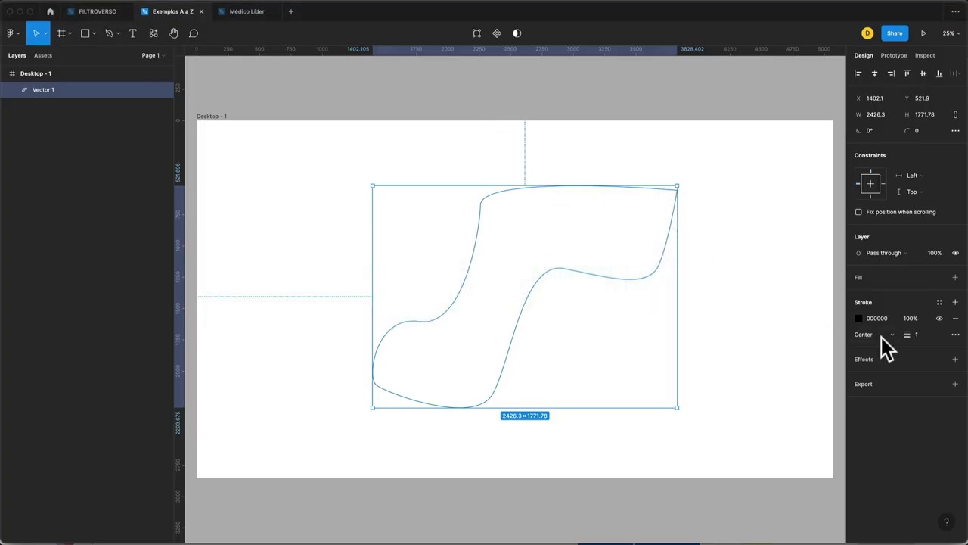
left_click_drag(910, 340, 949, 339)
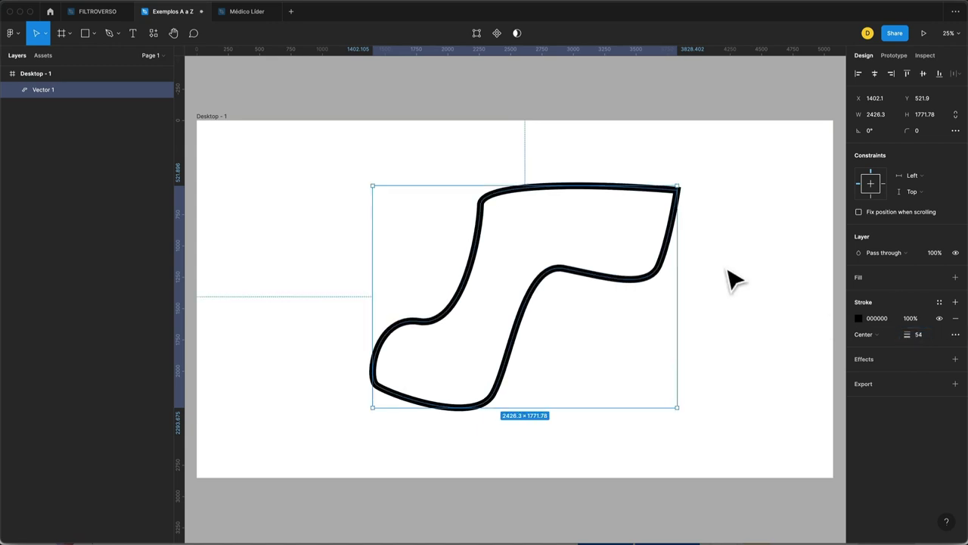
double_click(675, 190)
left_click_drag(676, 191, 634, 167)
left_click(573, 201)
left_click_drag(487, 209, 425, 241)
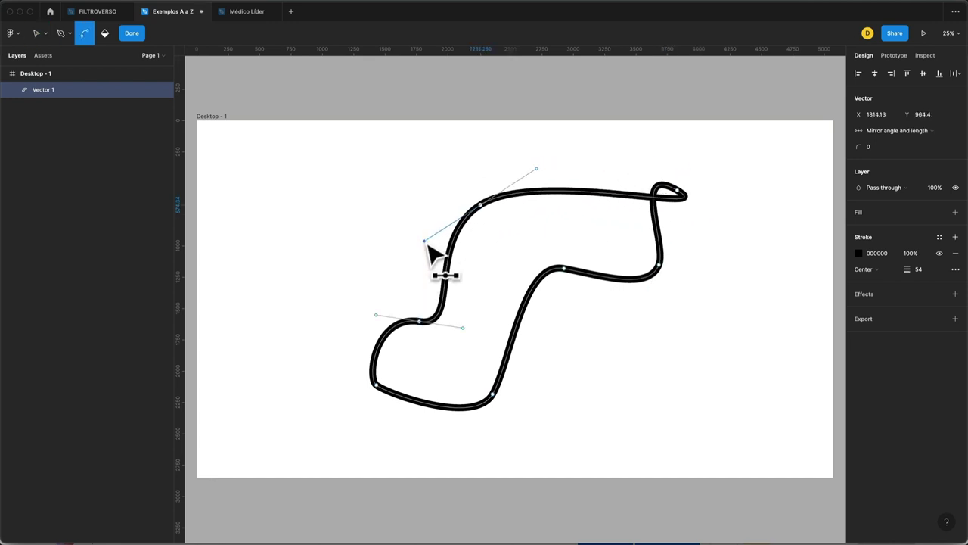
left_click(424, 241)
Step: Go back to the Letra P presentation in Canva and point out the Pen Tool term in the list
key("super+Tab")
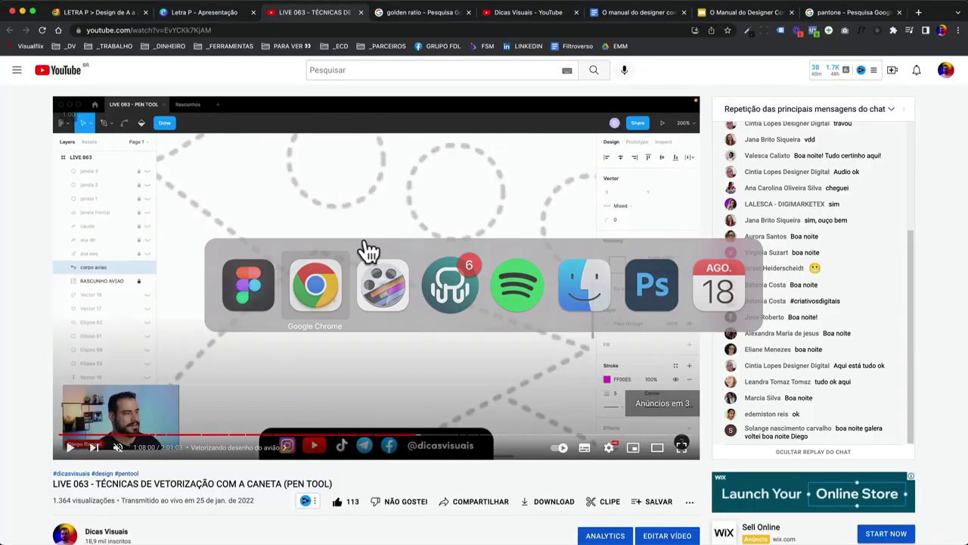
left_click(214, 15)
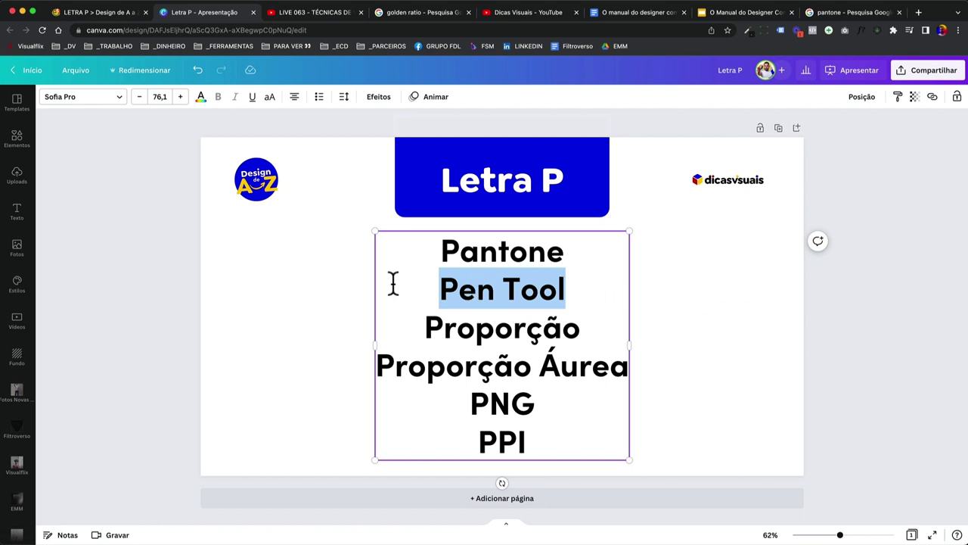
left_click_drag(443, 290, 616, 287)
left_click(616, 287)
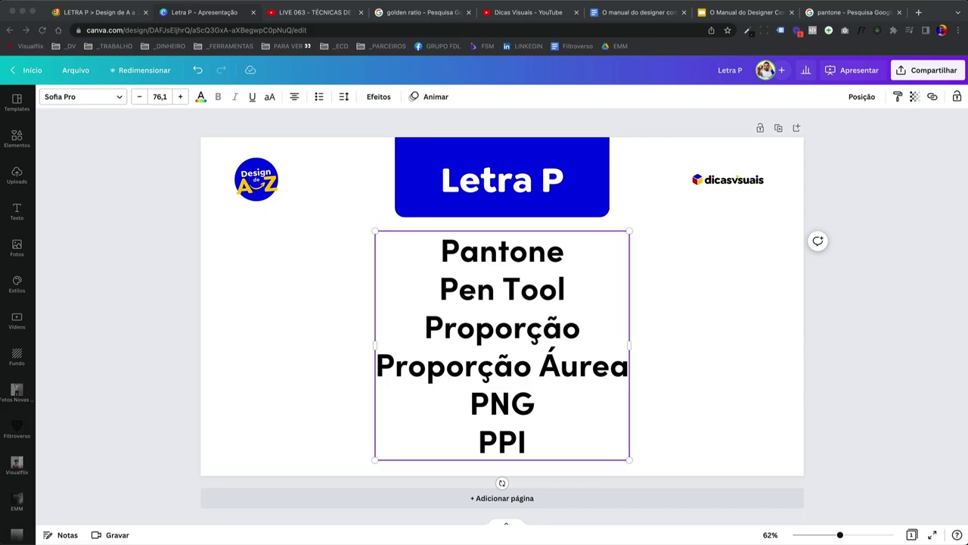
Step: Switch to Photoshop and start a Pen path along the table's back edge from the photo's border to the bowl's rim
key("super+Tab")
key("super")
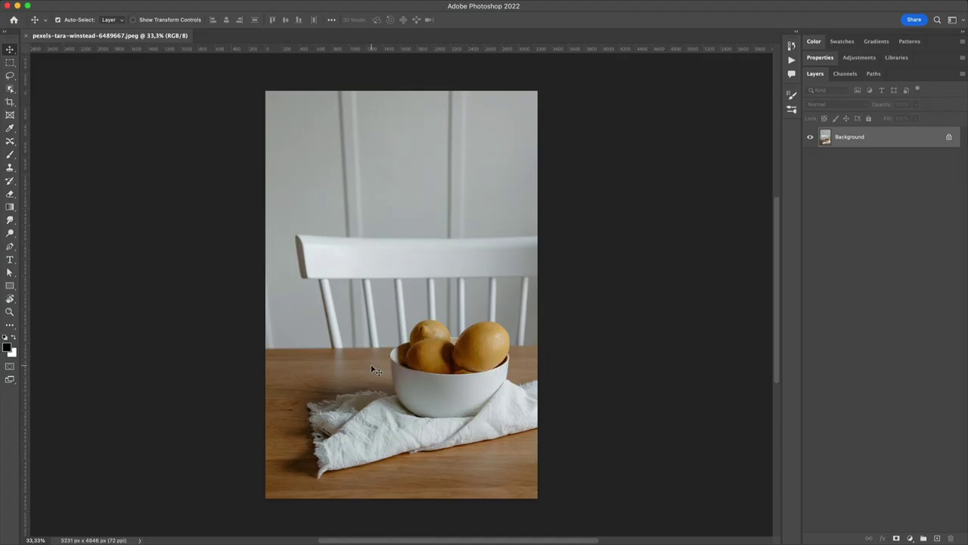
key("super+plus")
key("space")
left_click_drag(380, 388, 386, 319)
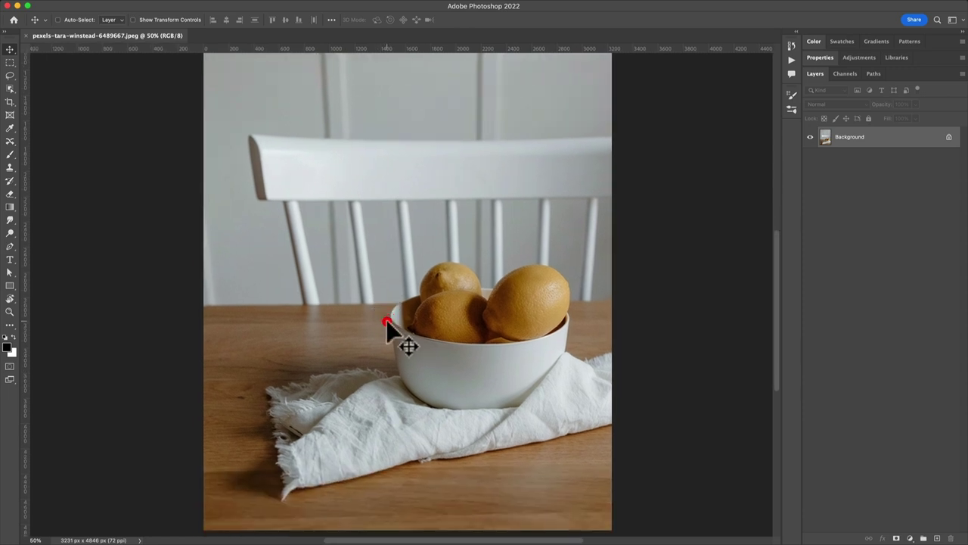
key("super+plus")
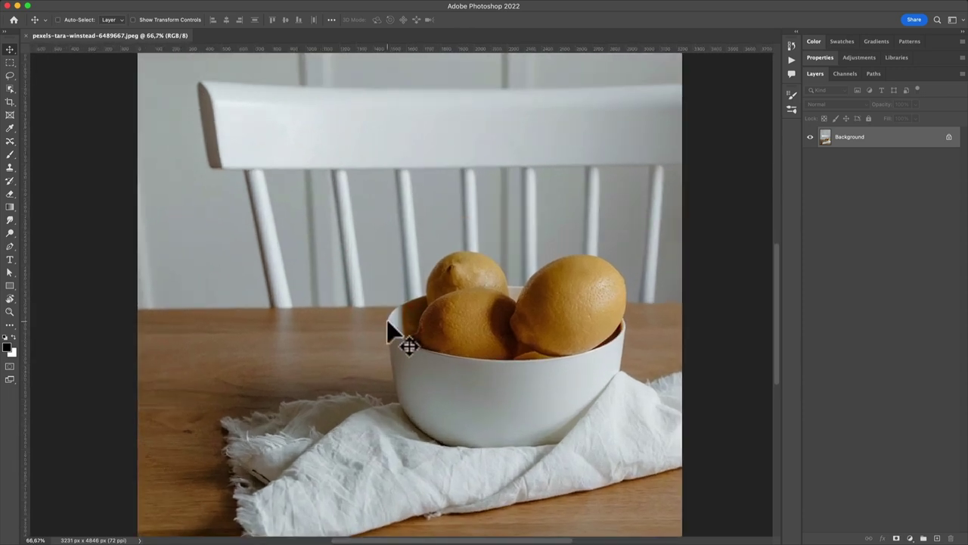
key("w")
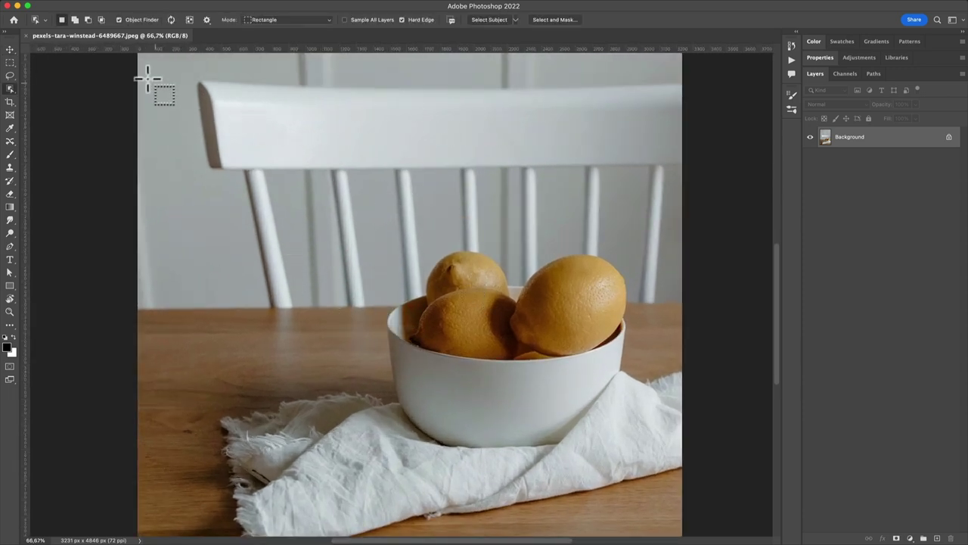
key("p")
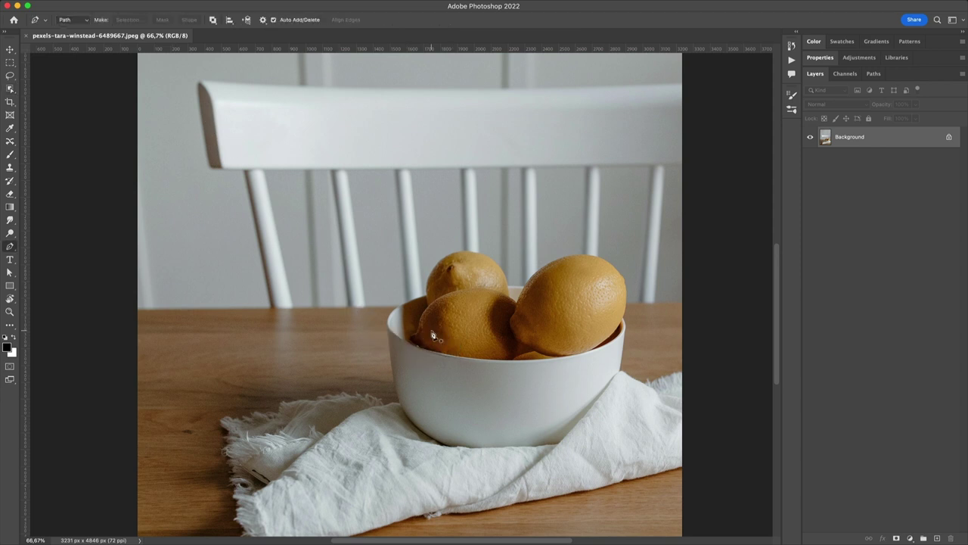
left_click(137, 309)
left_click(398, 310)
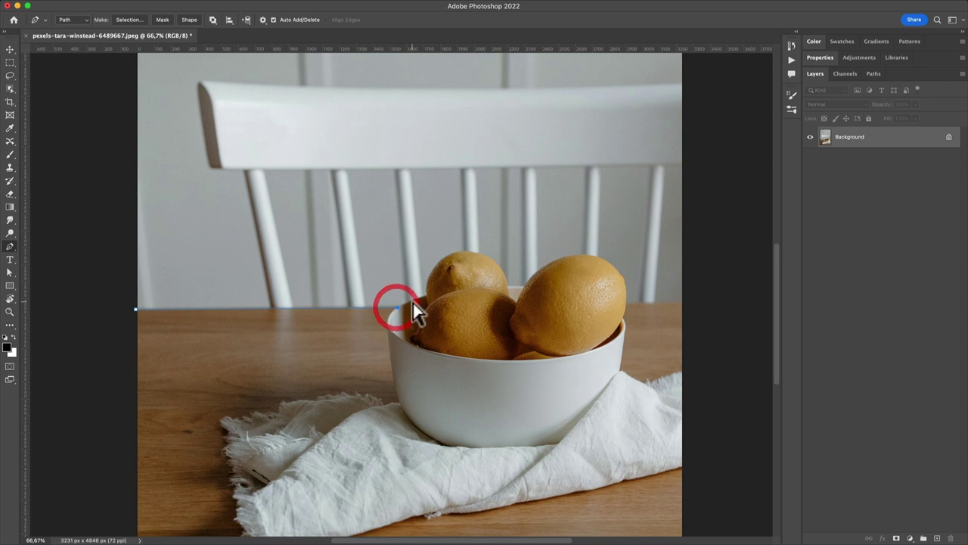
Step: Continue the Pen path up the bowl's rim and around the curved outline of the small back lemon
scroll(412, 310, "up", 1)
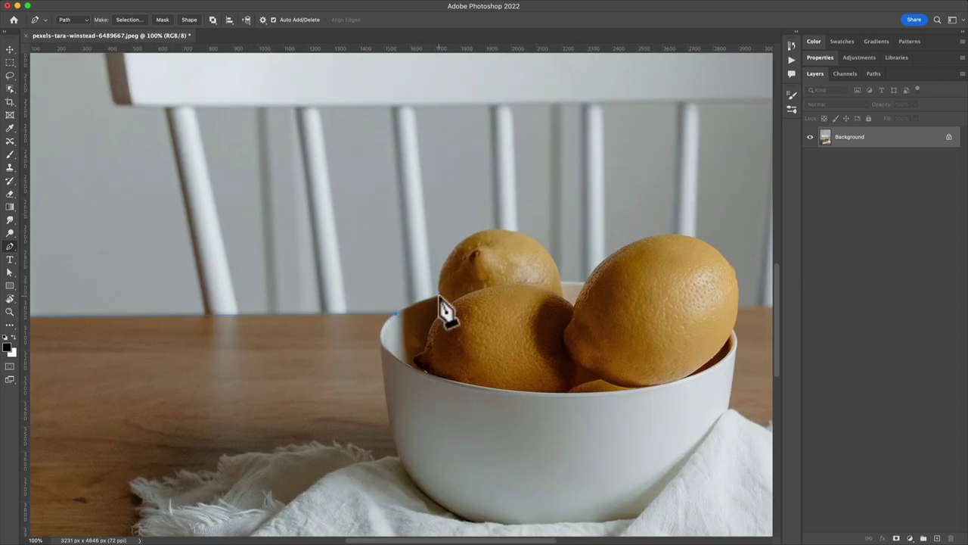
left_click_drag(439, 295, 446, 295)
left_click(439, 295, "alt")
left_click_drag(459, 242, 493, 230)
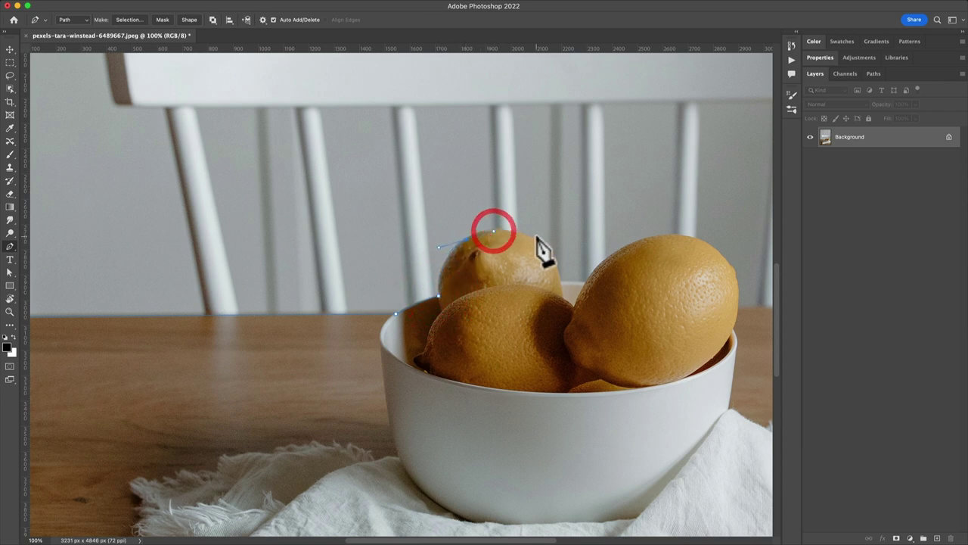
left_click(477, 232, "super")
left_click_drag(448, 240, 437, 249)
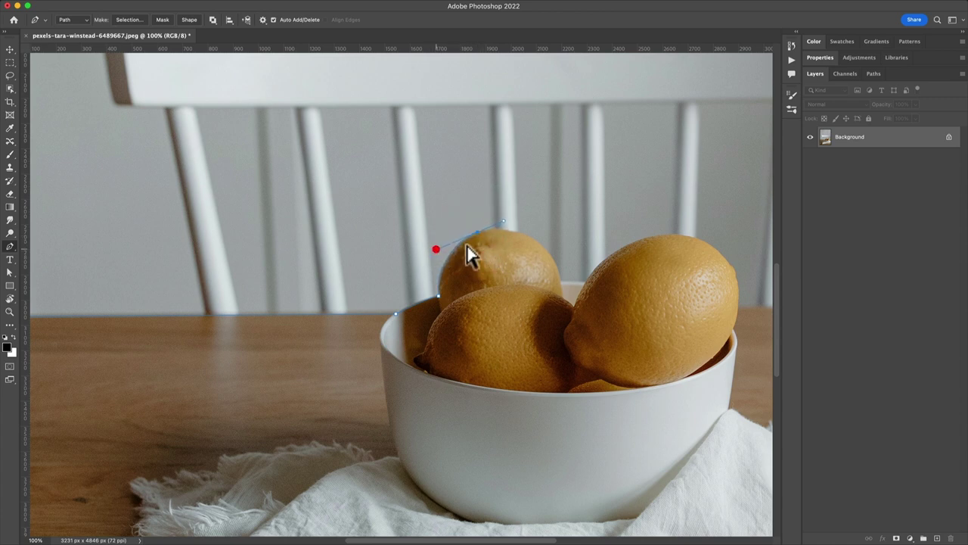
mouse_move(559, 271)
left_mouse_down()
mouse_move(566, 304)
mouse_move(567, 287)
left_mouse_up()
left_click(559, 270)
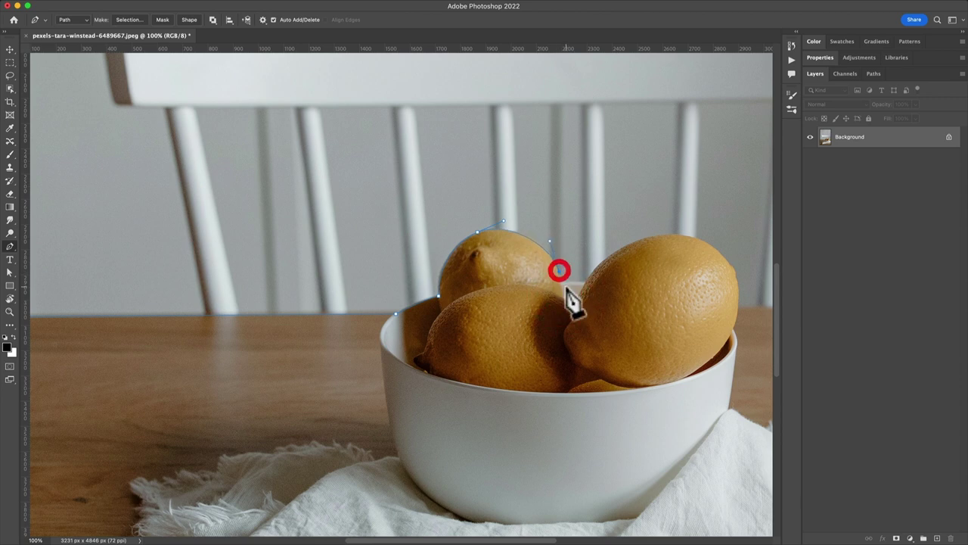
Step: Extend the Pen path across the bowl's back rim and over the top of the large lemon
left_click(560, 277)
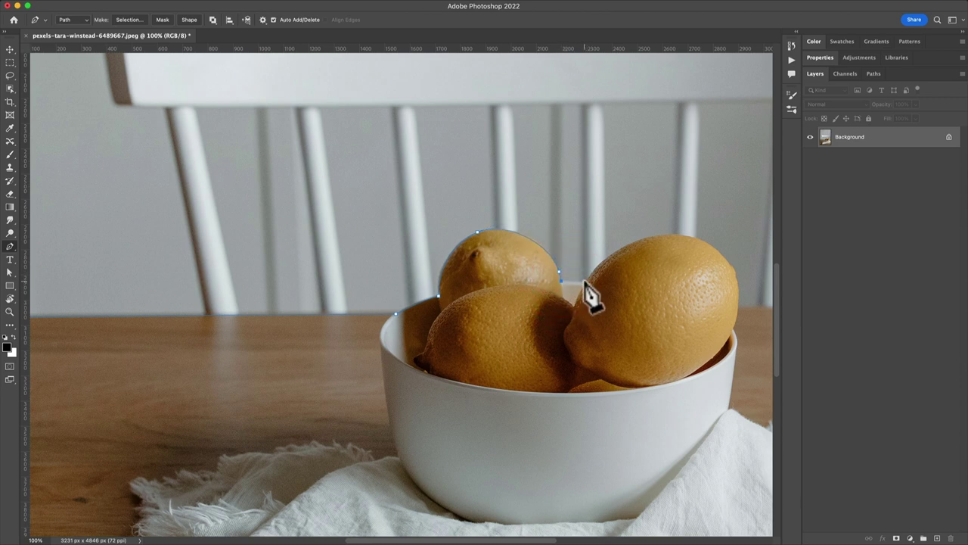
left_click(588, 279)
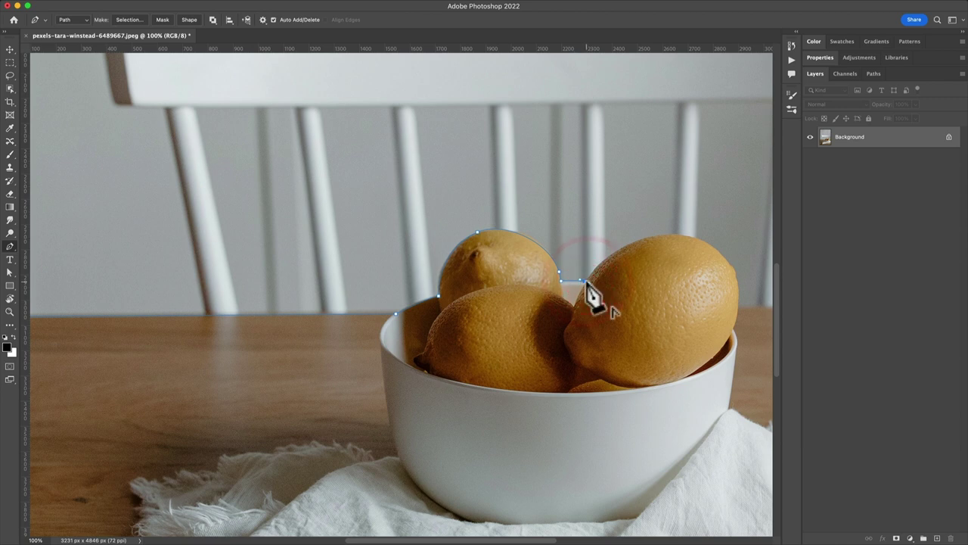
left_click(586, 281)
left_click_drag(641, 237, 677, 236)
left_click(648, 238, "alt")
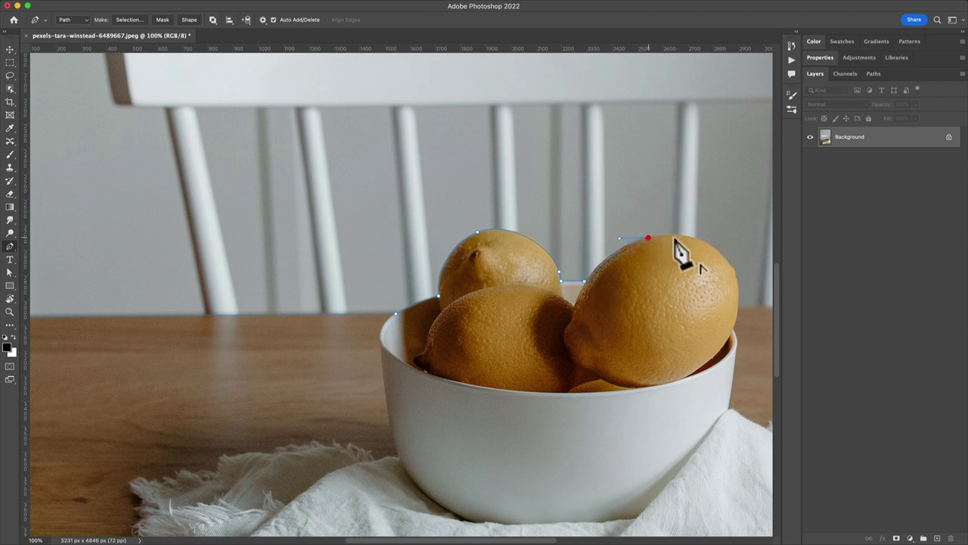
left_click(730, 263)
left_click_drag(749, 301, 732, 270)
left_click(729, 263, "alt")
left_click(733, 268, "alt")
left_click_drag(745, 306, 747, 300)
left_click_drag(727, 352, 730, 348)
left_click(733, 329, "alt")
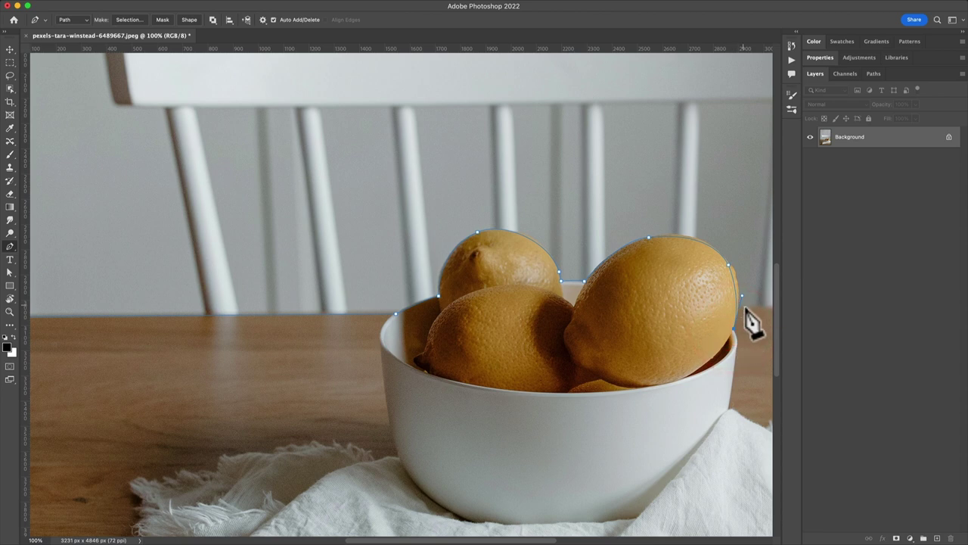
key("super+z")
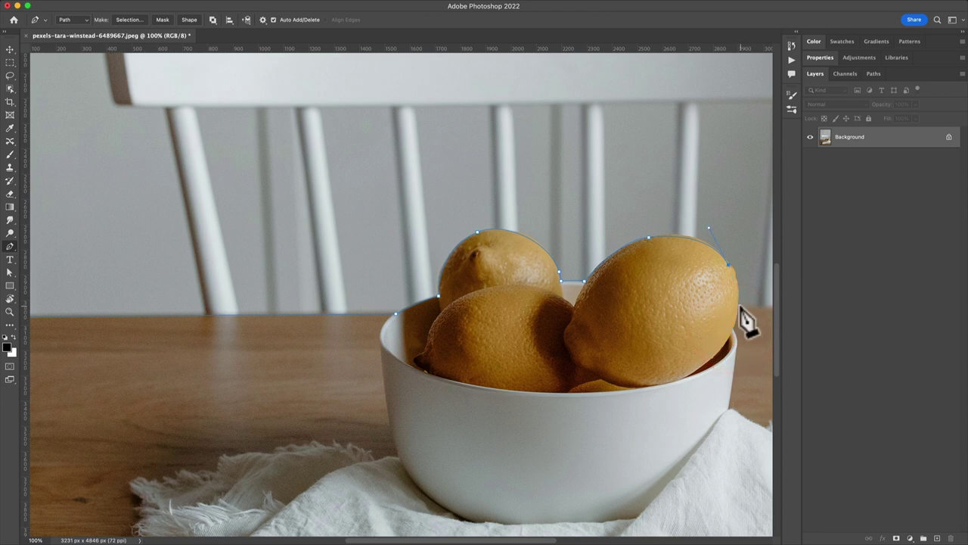
Step: Extend the Pen path down the large lemon and along the table edge, then around the photo's lower corners, closing it at its starting point
left_click_drag(734, 323, 619, 312)
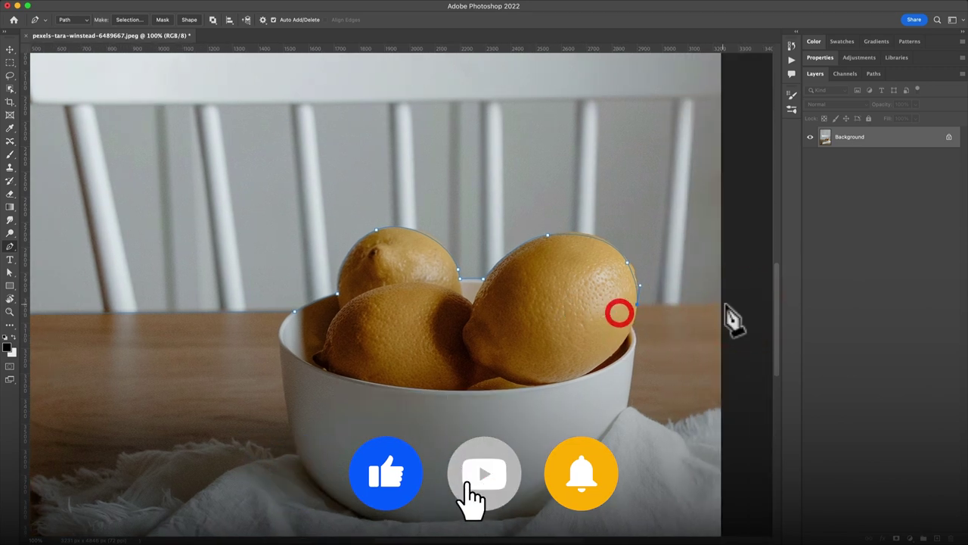
left_click(727, 304)
key("super+minus")
key("super+minus")
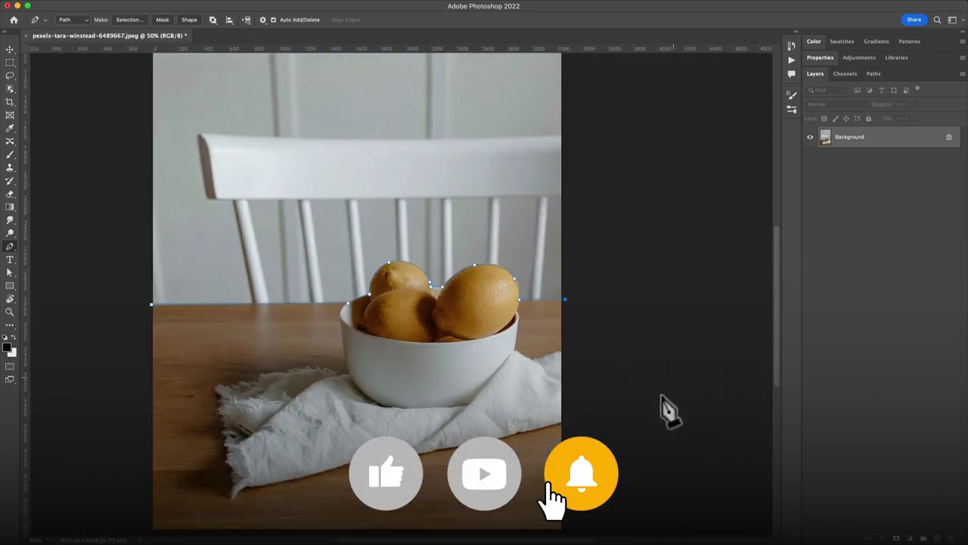
left_click(572, 529)
left_click(148, 528)
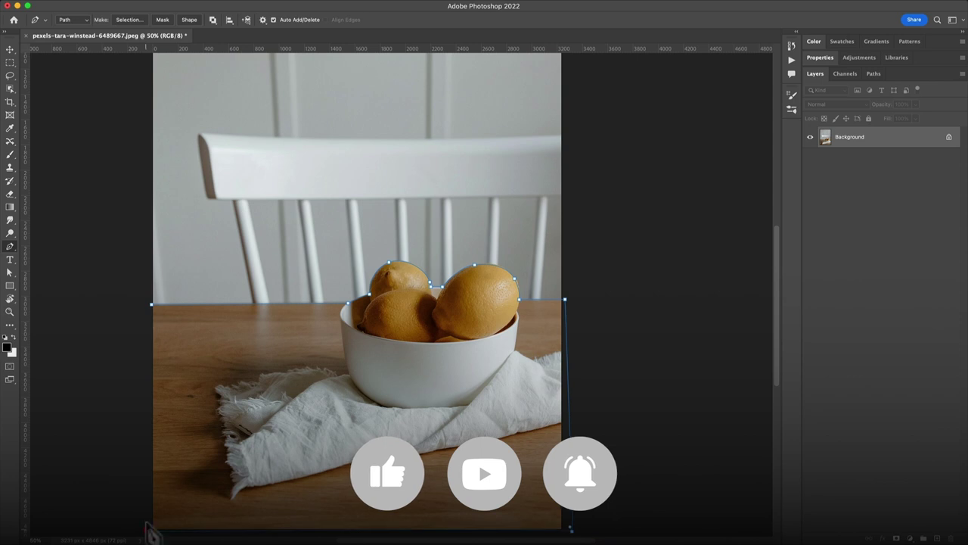
left_click(148, 531)
left_click(151, 305)
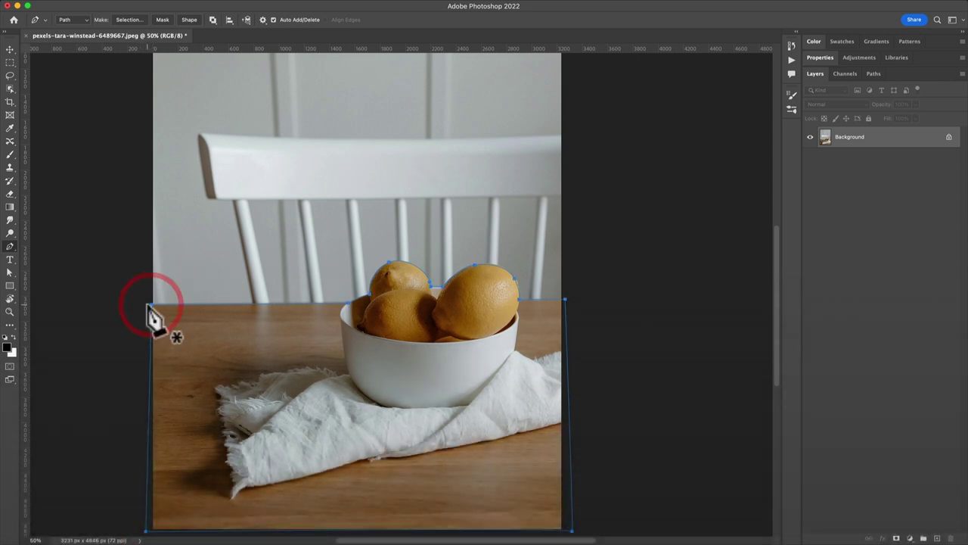
Step: Load the finished work path as a selection and add a layer mask that hides the background above the table
key("v")
left_click(871, 73)
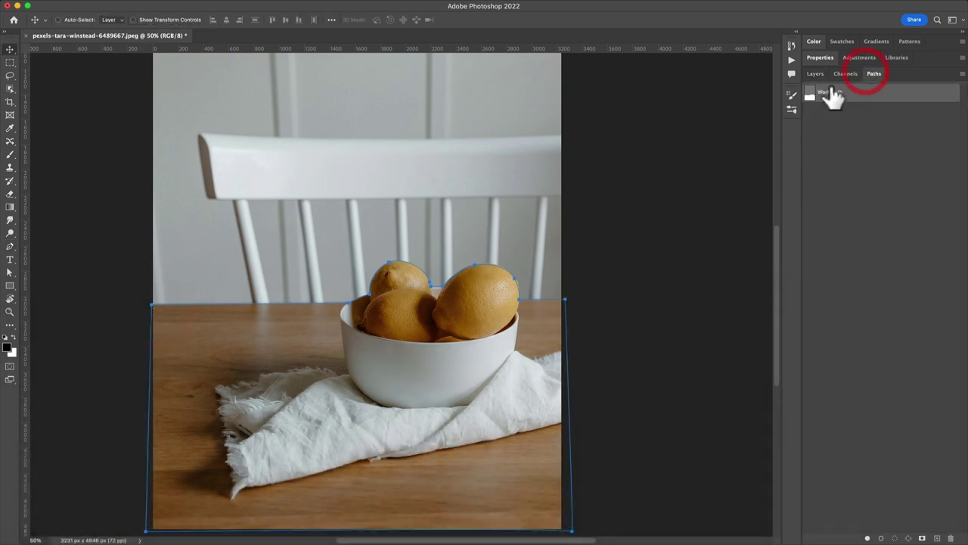
left_click(811, 92, "super")
left_click(814, 73)
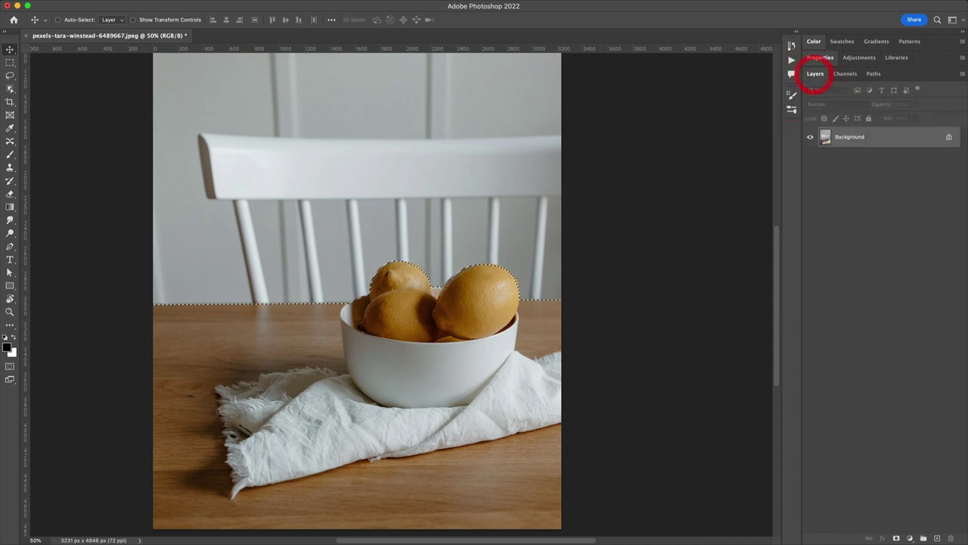
left_click(897, 538)
left_click_drag(312, 325, 363, 353)
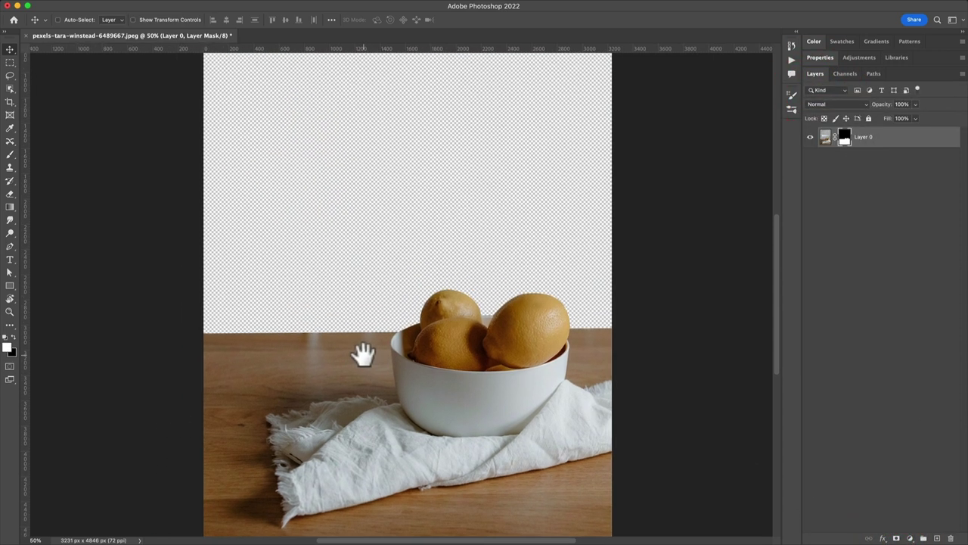
scroll(508, 324, "left", 3)
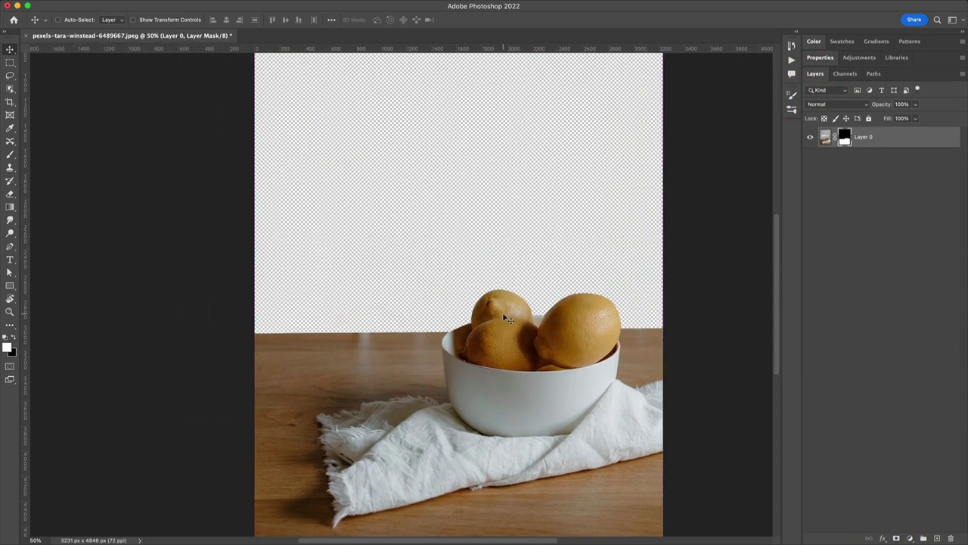
Step: Switch to the Letra P presentation in Canva and highlight the Pen Tool and Proporção terms in the list
key("super+Tab")
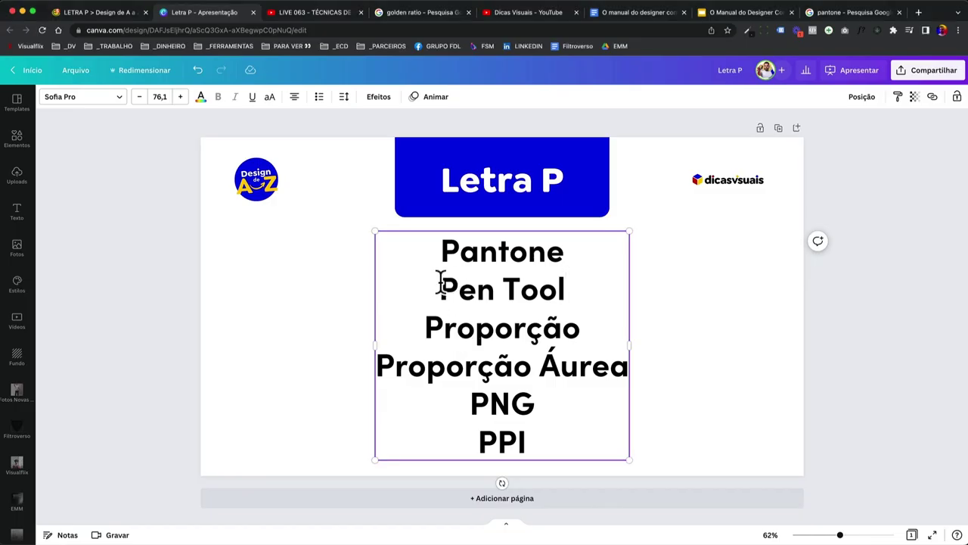
left_click_drag(440, 288, 574, 286)
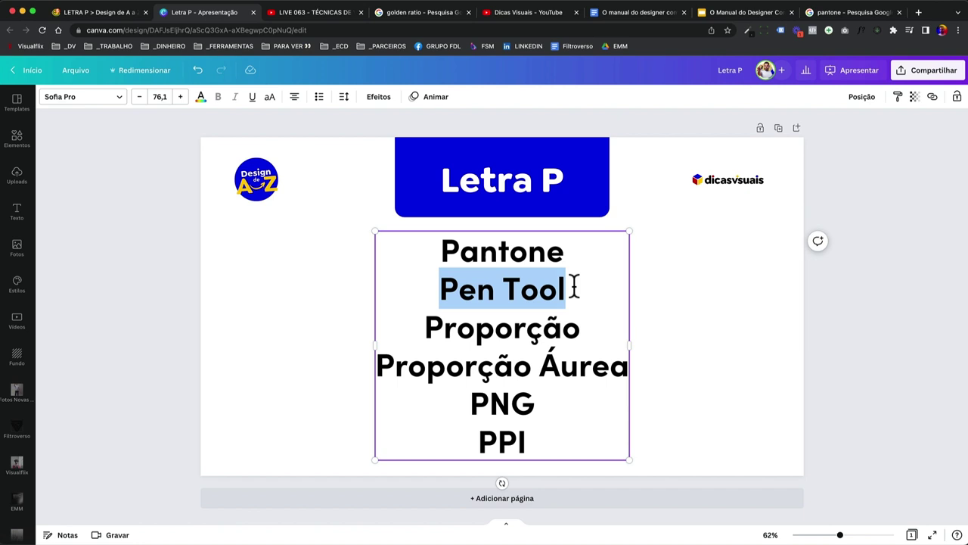
left_click(500, 341)
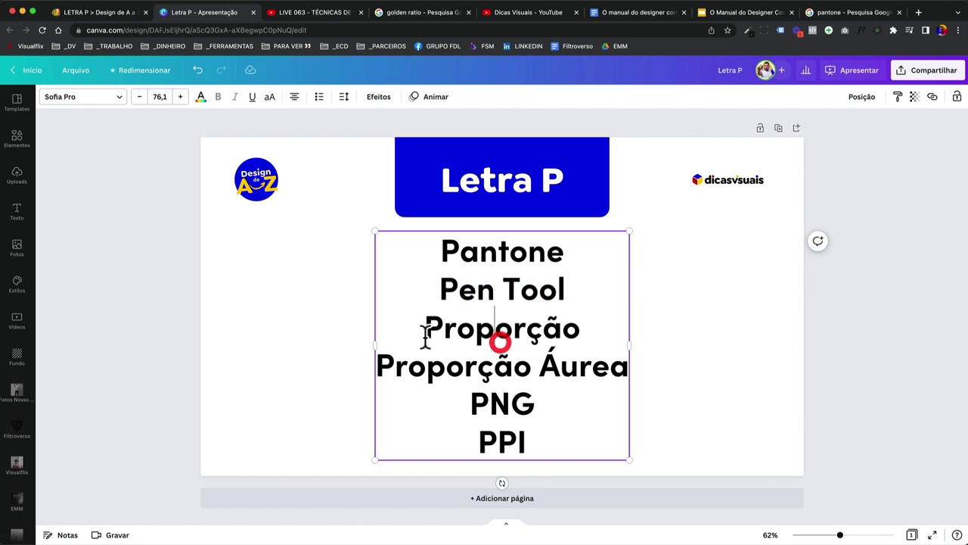
left_click_drag(419, 336, 575, 337)
left_click(575, 338)
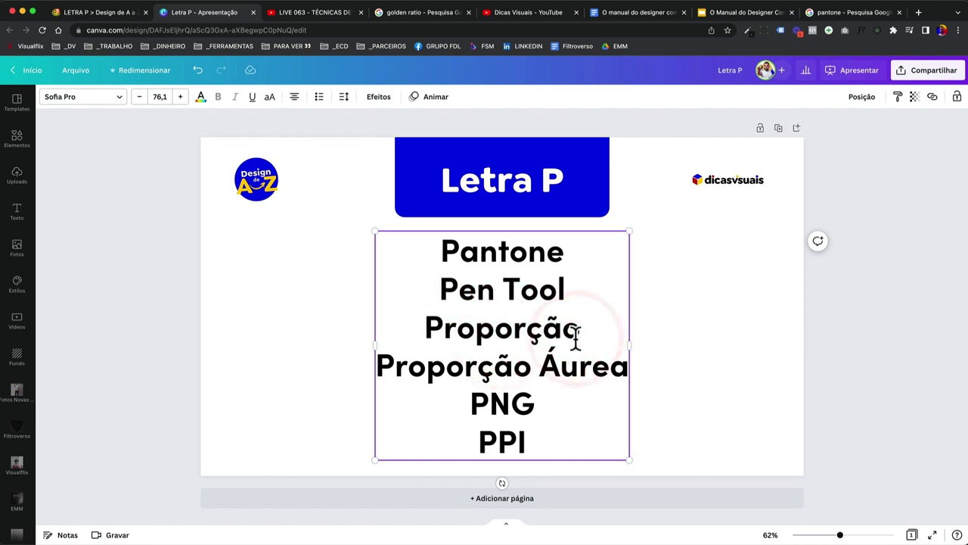
left_click(551, 328)
left_click_drag(424, 327, 571, 326)
left_click(571, 327)
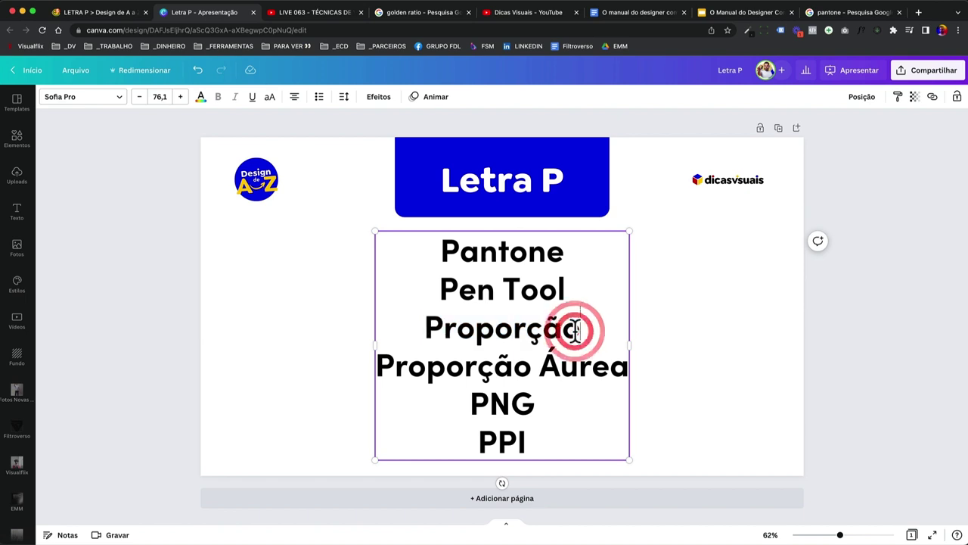
double_click(512, 328)
left_click(288, 325)
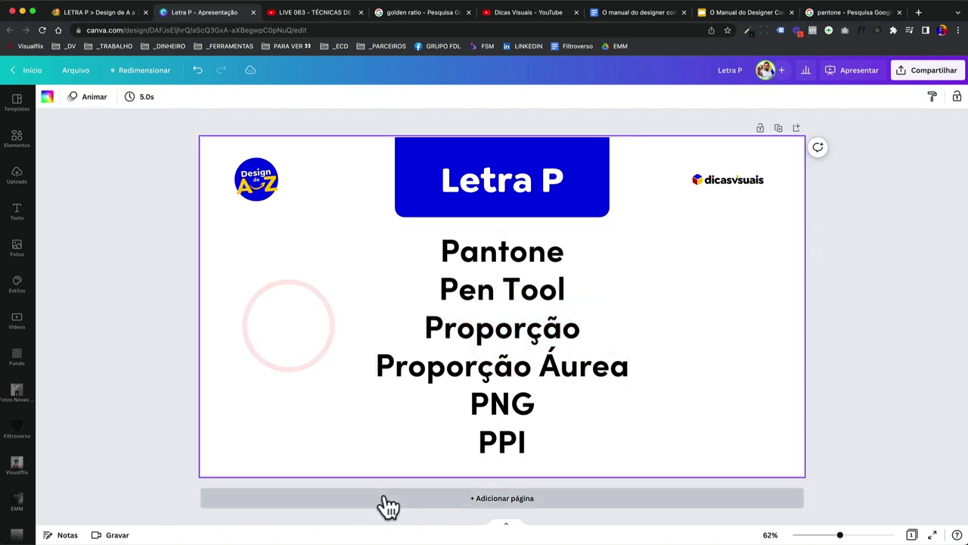
Step: Add a blank second page to the Letra P presentation and select it
left_click(383, 496)
left_click(379, 383)
scroll(402, 277, "up", 5)
scroll(392, 291, "down", 5)
left_click(373, 304)
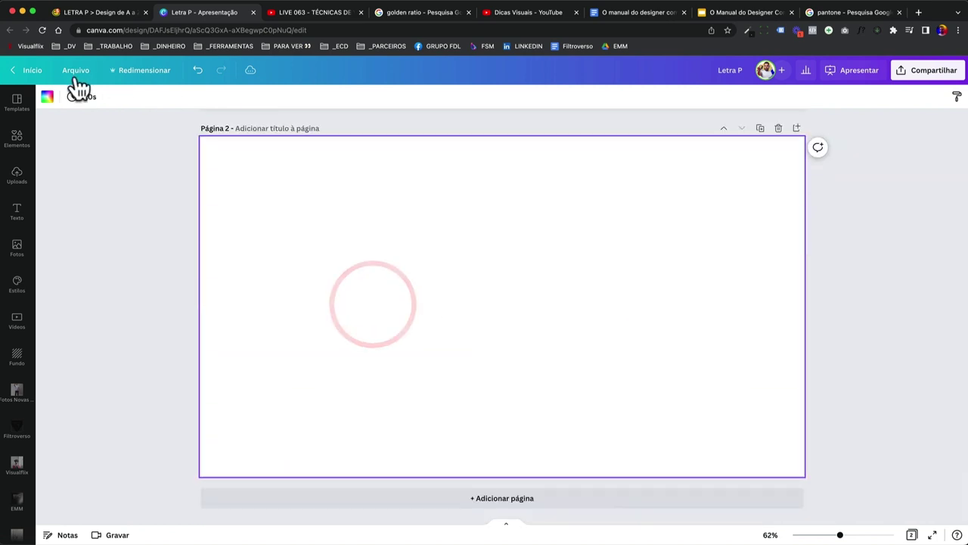
Step: Open the Canva home page in a separate tab and start a custom-size design with centimetres as the unit
left_click(32, 72)
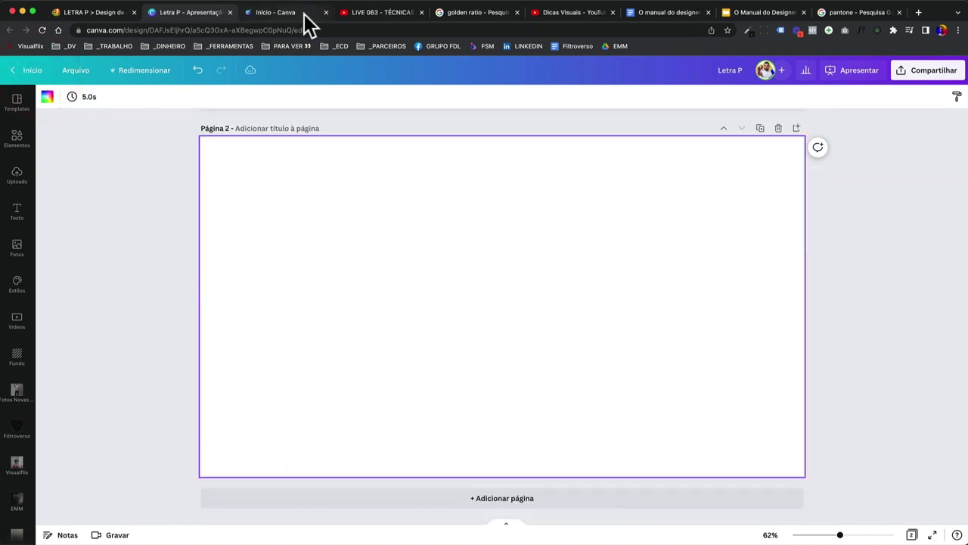
left_click(262, 15)
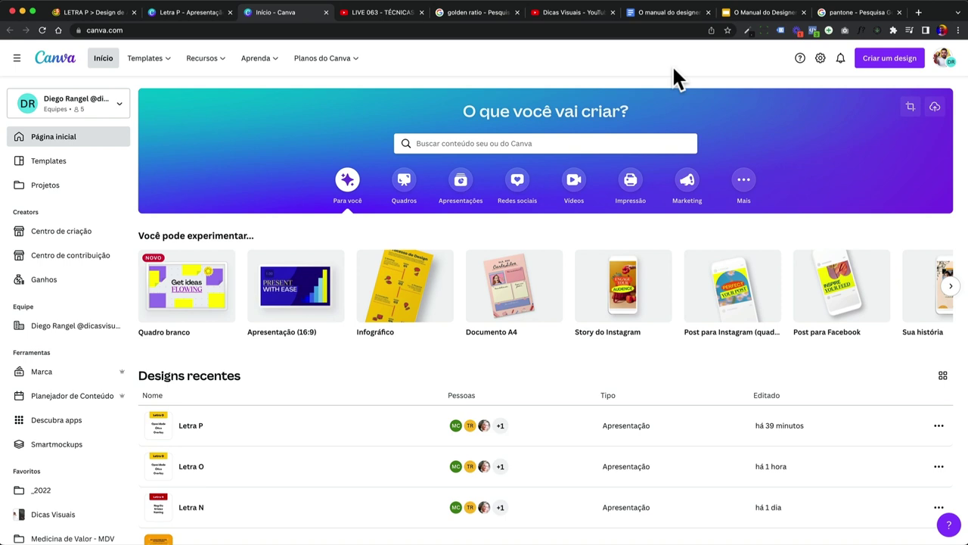
left_click(892, 60)
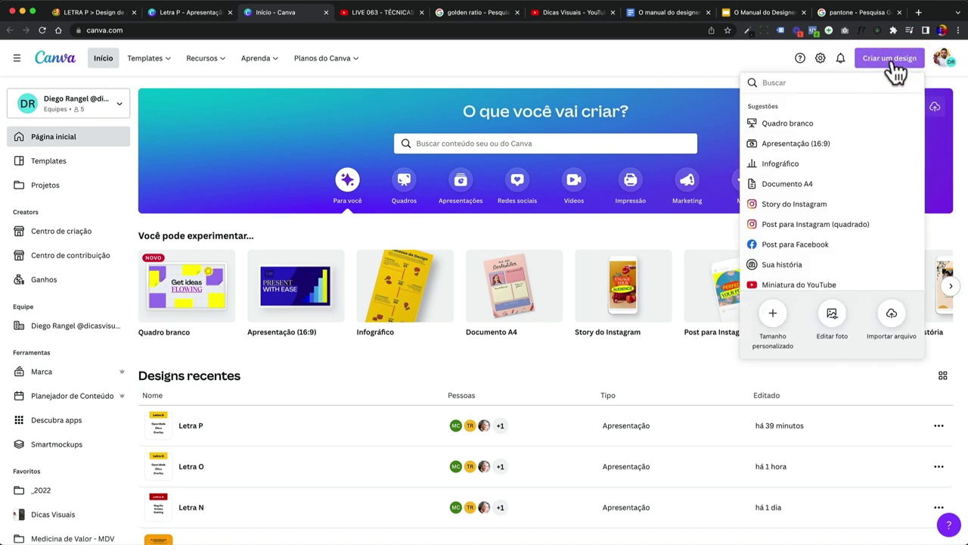
left_click(778, 324)
left_click(882, 132)
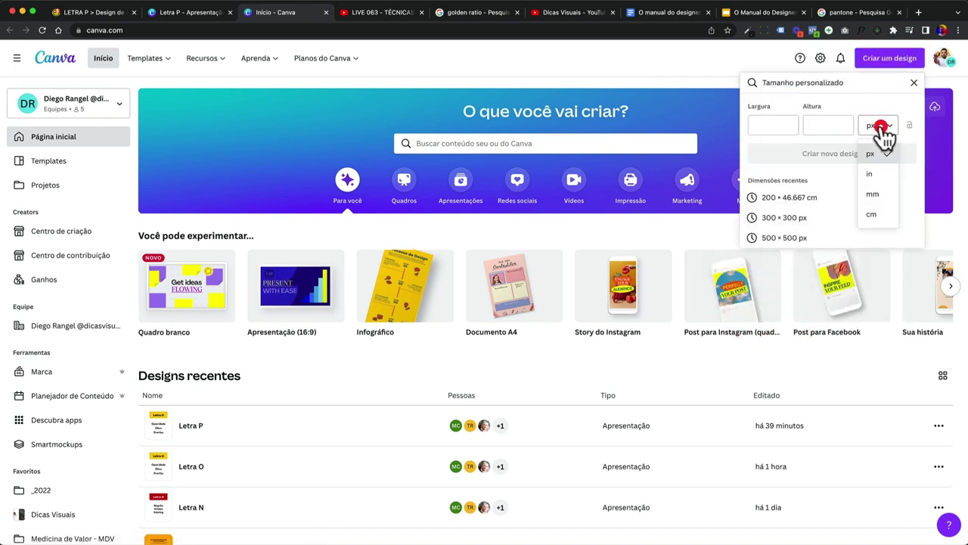
left_click(876, 215)
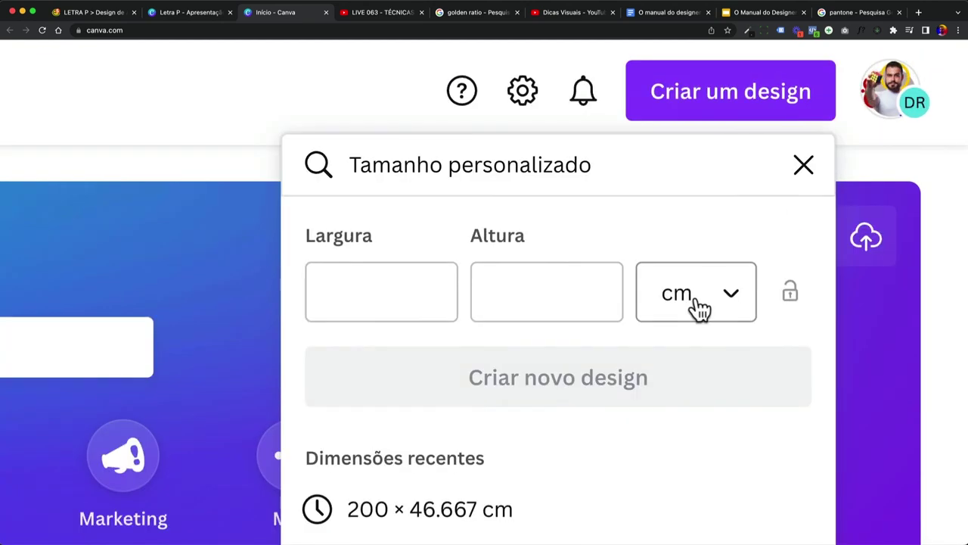
Step: Enter a width of 300 cm and a height of 200 cm for the custom design and lock the proportions
left_click(780, 124)
type("300")
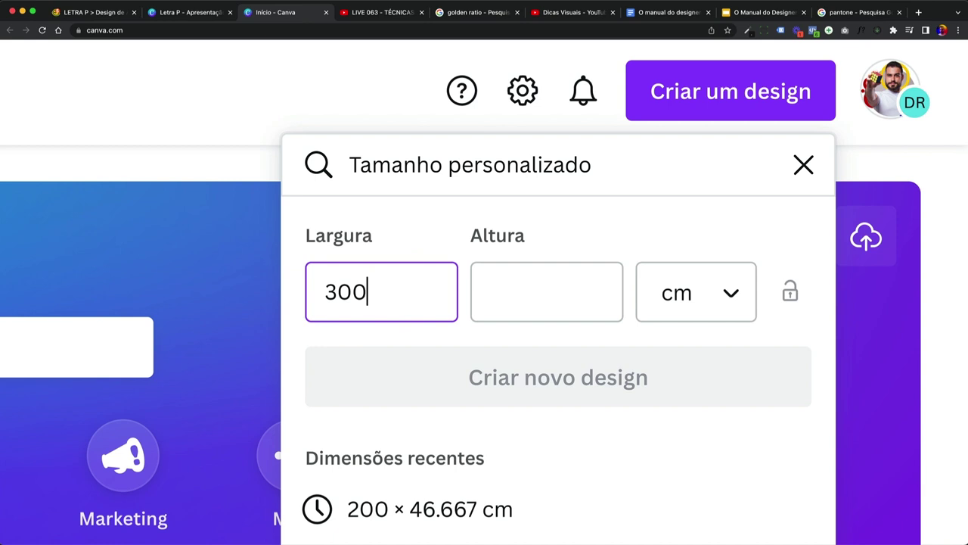
key("Tab")
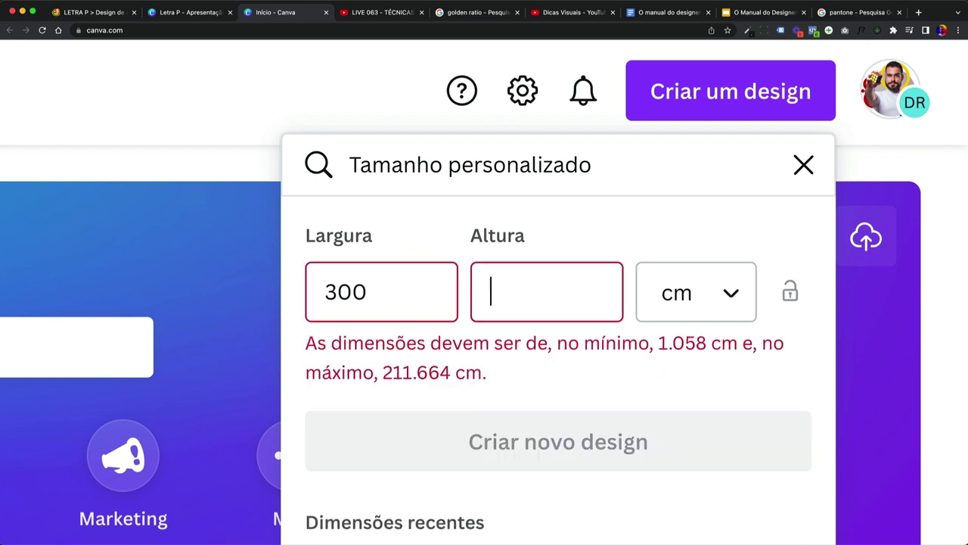
type("200")
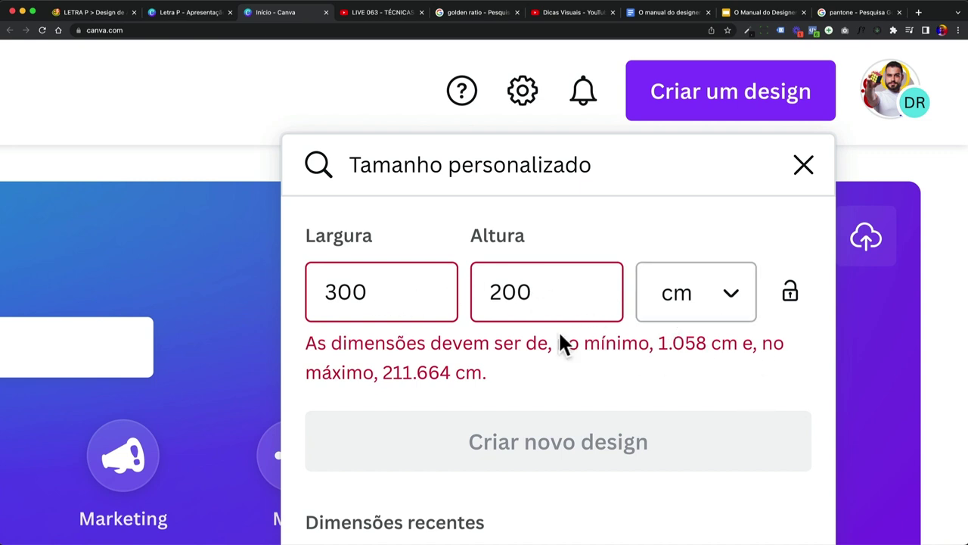
left_click(791, 292)
Step: Change the custom design's width to 210 cm with the proportions locked
double_click(384, 298)
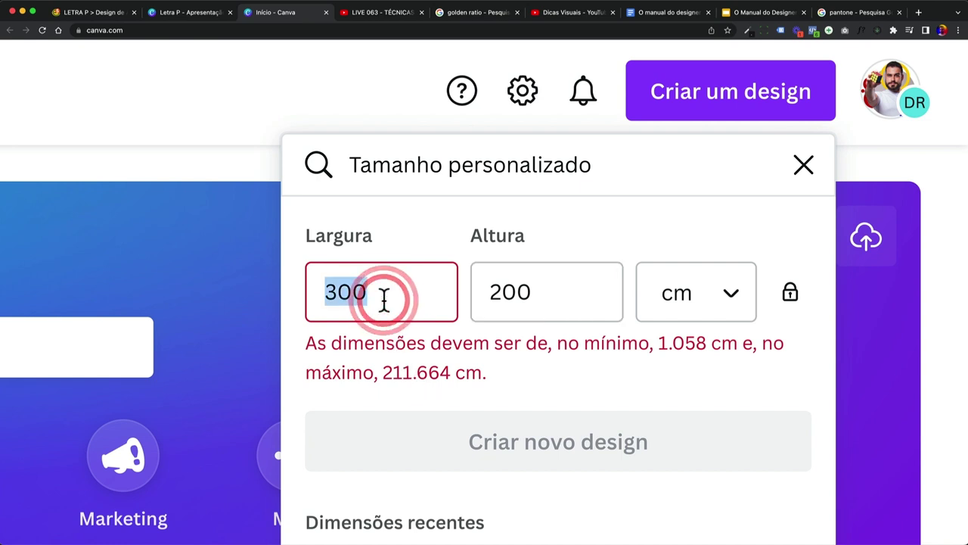
type("210")
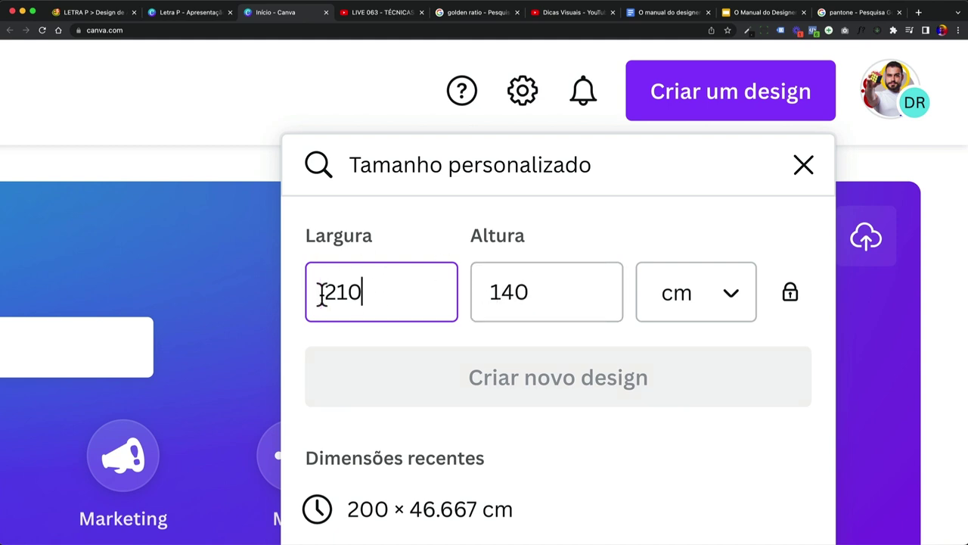
left_click(405, 223)
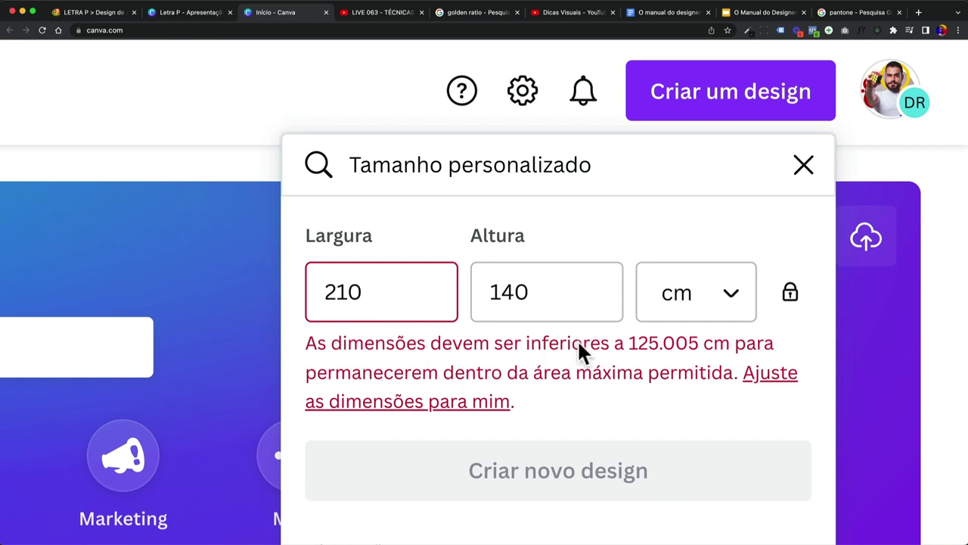
Step: Set the custom design's height to 100 cm with the proportions locked and create the new design
left_click(535, 292)
left_click_drag(545, 292, 489, 291)
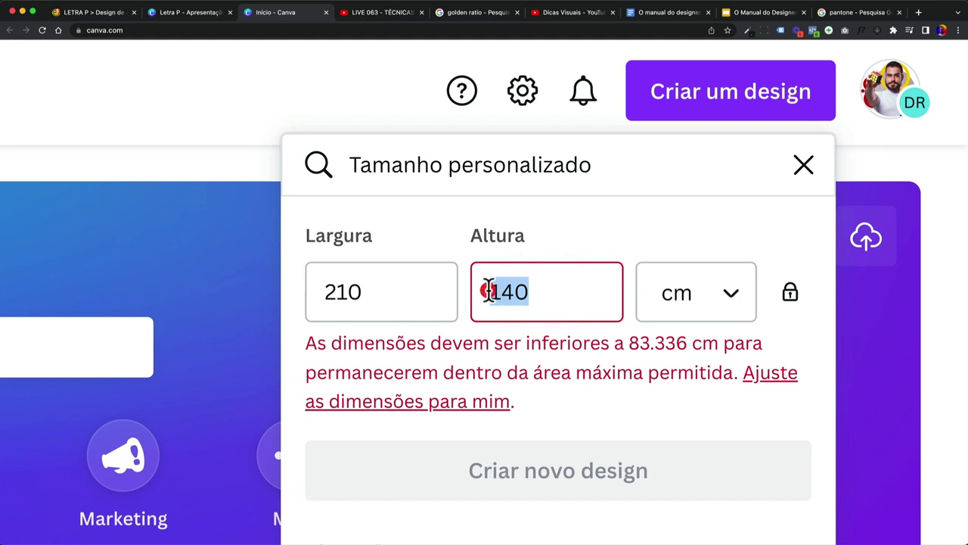
type("100")
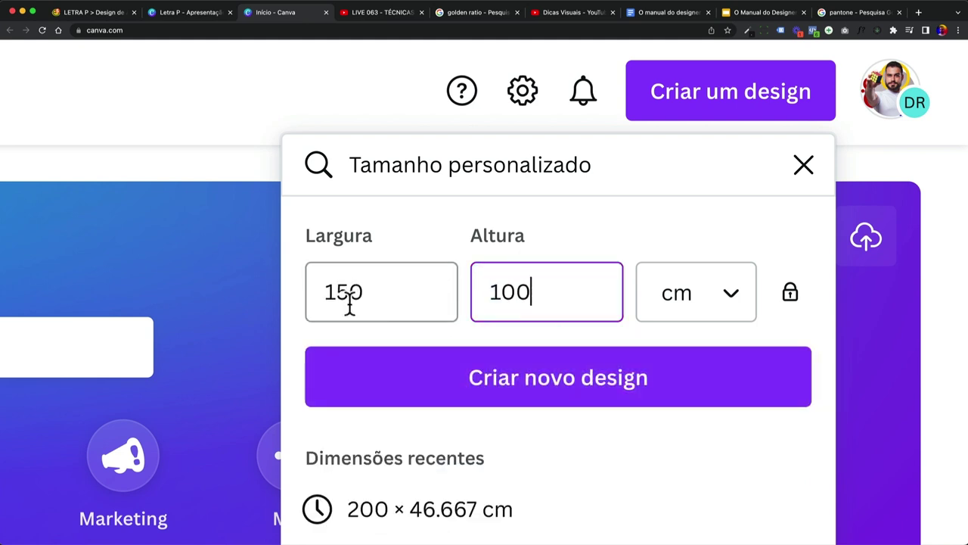
left_click(388, 242)
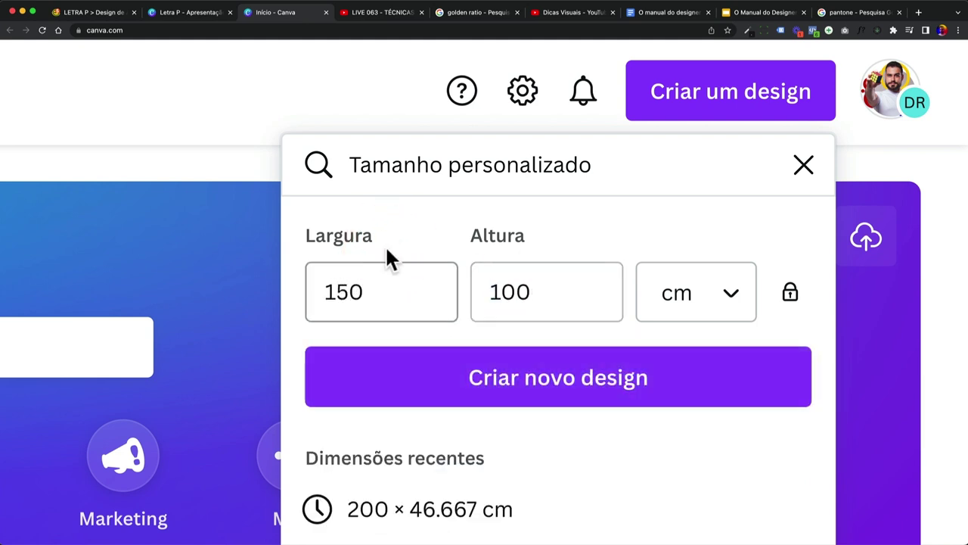
left_click(557, 380)
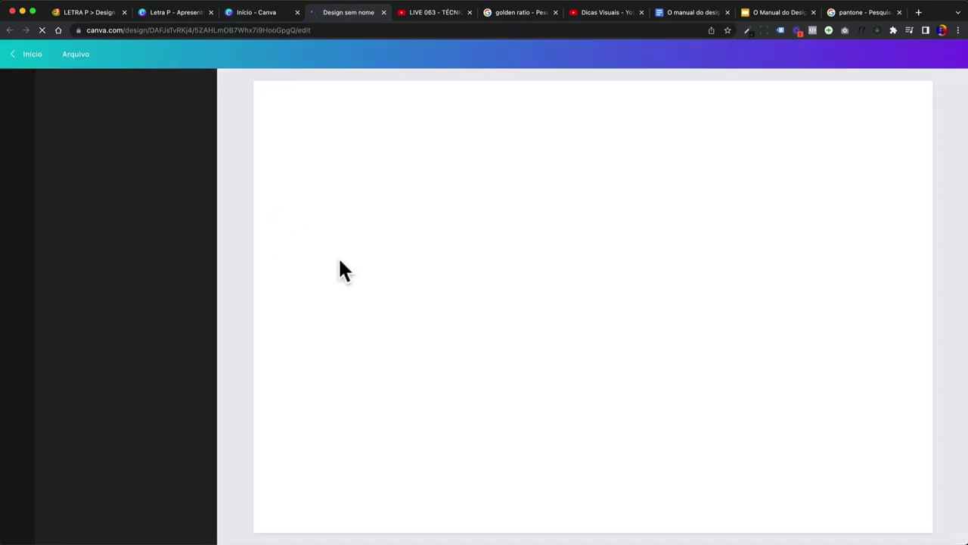
Step: Switch to the Exemplos A a Z file in Figma and delete the curved vector from the Desktop - 1 frame
left_click_drag(351, 140, 851, 469)
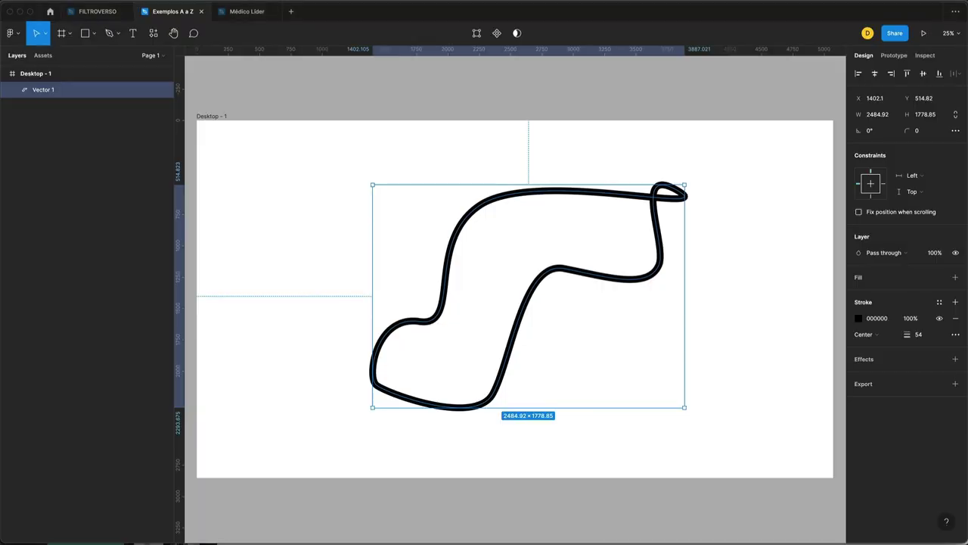
key("Delete")
scroll(363, 196, "down", 5)
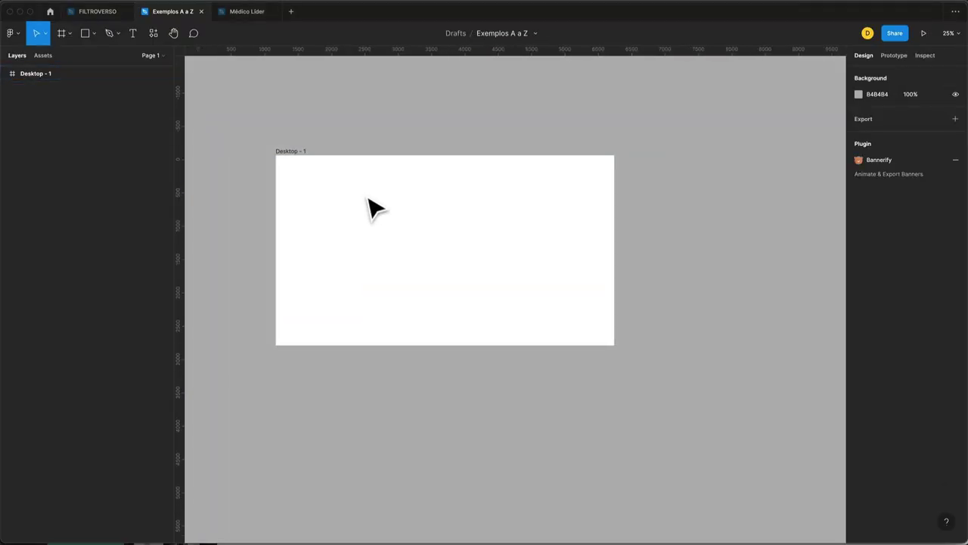
Step: Unlock the proportions of the Desktop - 1 frame and resize it to 1920 × 1080
left_click(315, 160)
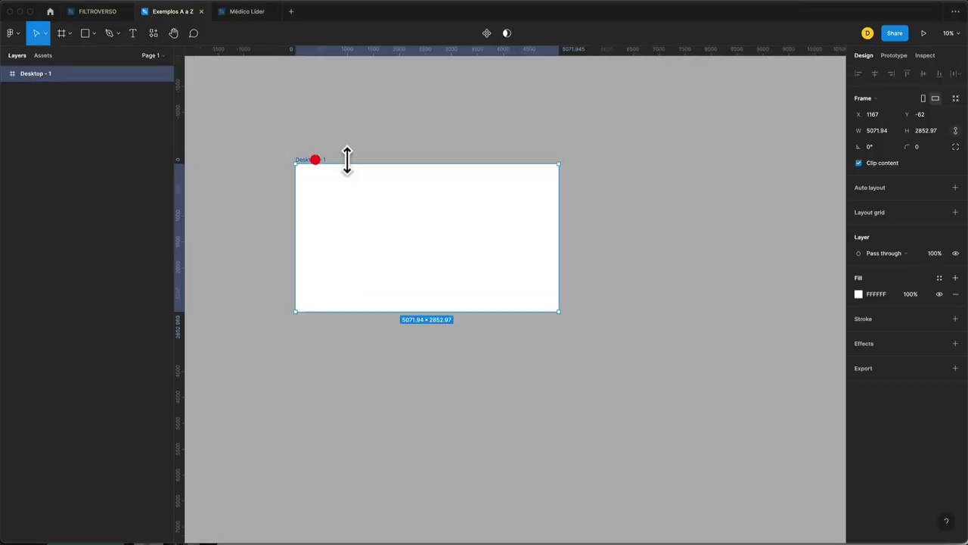
type("1")
left_click(956, 132)
left_click(890, 131)
type("1920")
key("Tab")
type("1080")
key("Return")
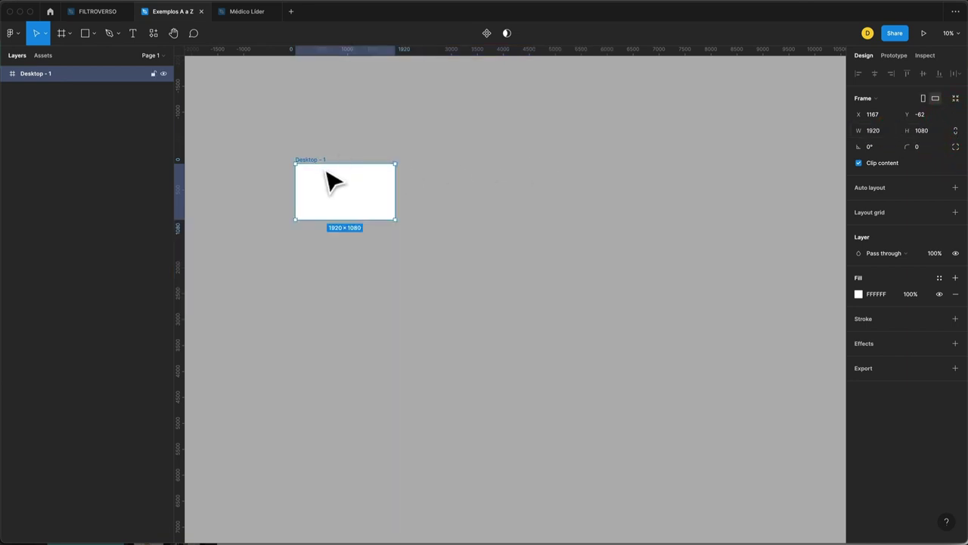
scroll(326, 179, "up", 2)
scroll(328, 172, "up", 2)
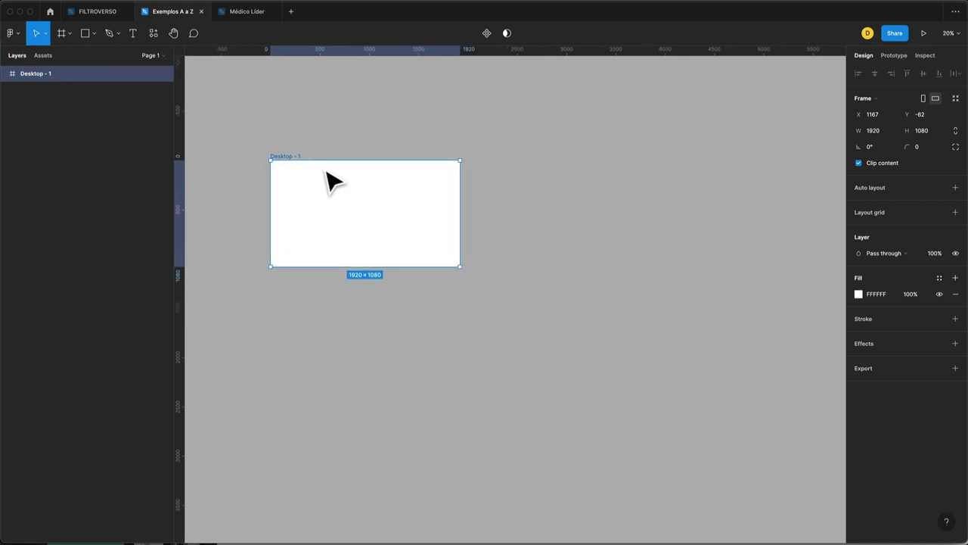
Step: Lock the proportions of the Desktop - 1 frame and rename it FULL HD
left_click(956, 130)
scroll(484, 192, "left", 3)
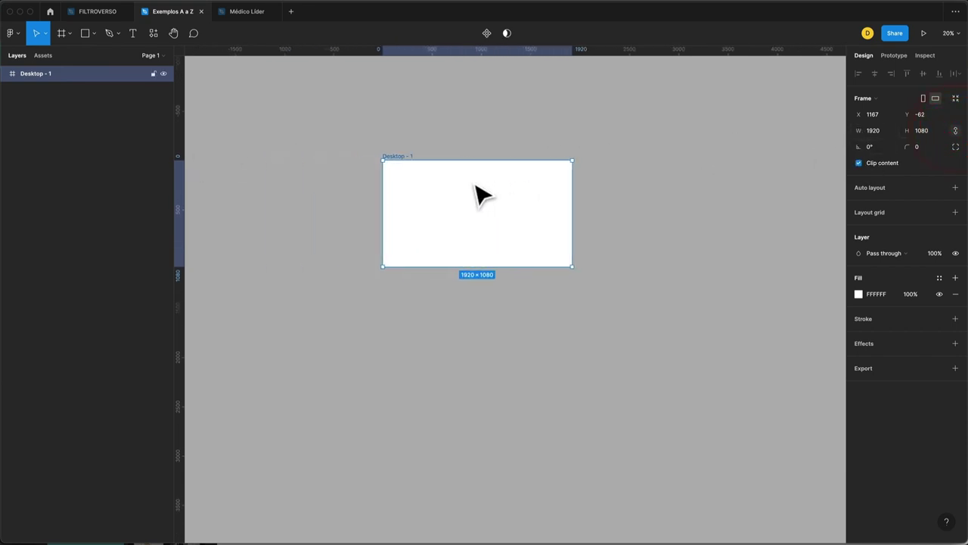
double_click(400, 156)
type("FULL HD")
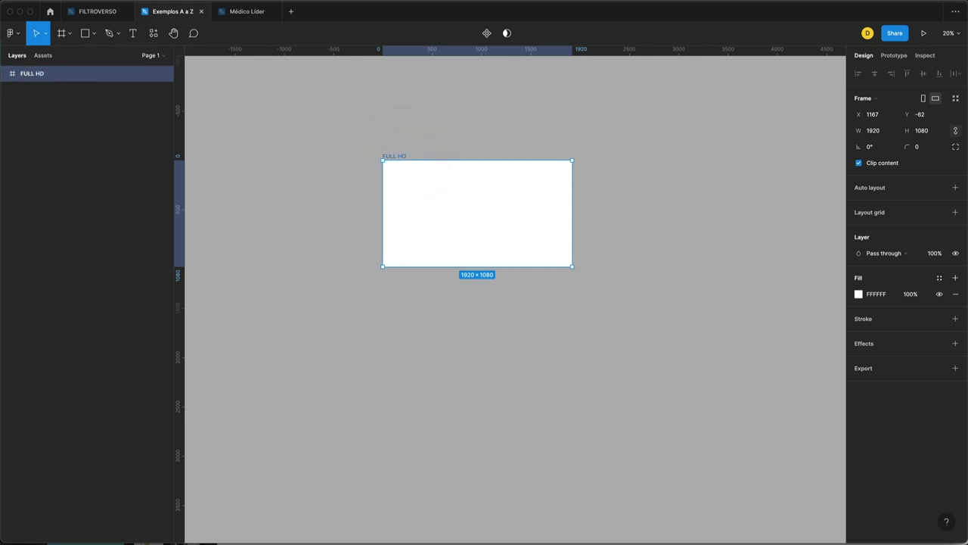
scroll(472, 162, "left", 3)
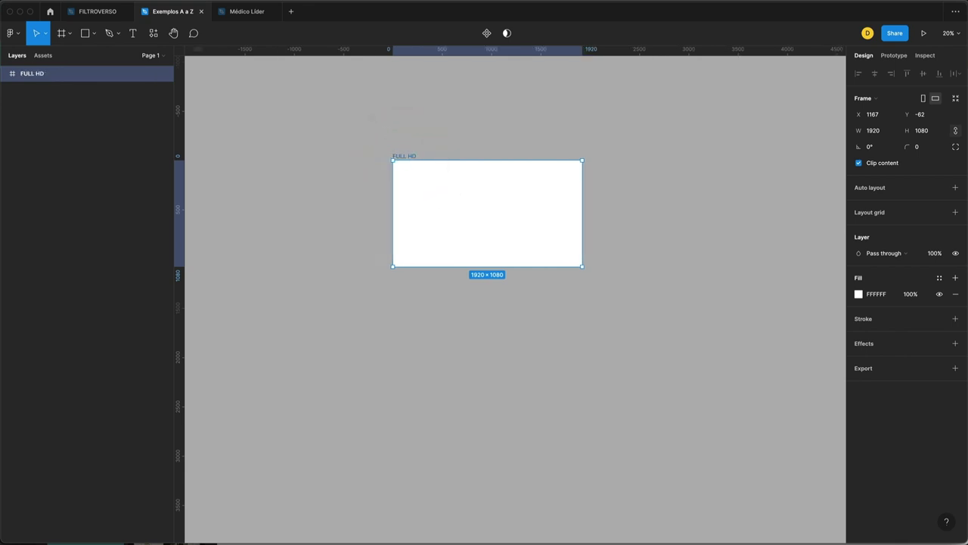
Step: Duplicate the FULL HD frame, set the copy's width to 1280 with proportions locked, and place it next to the original
left_click_drag(504, 158, 328, 152, "alt")
left_click(880, 134)
type("1")
key("Return")
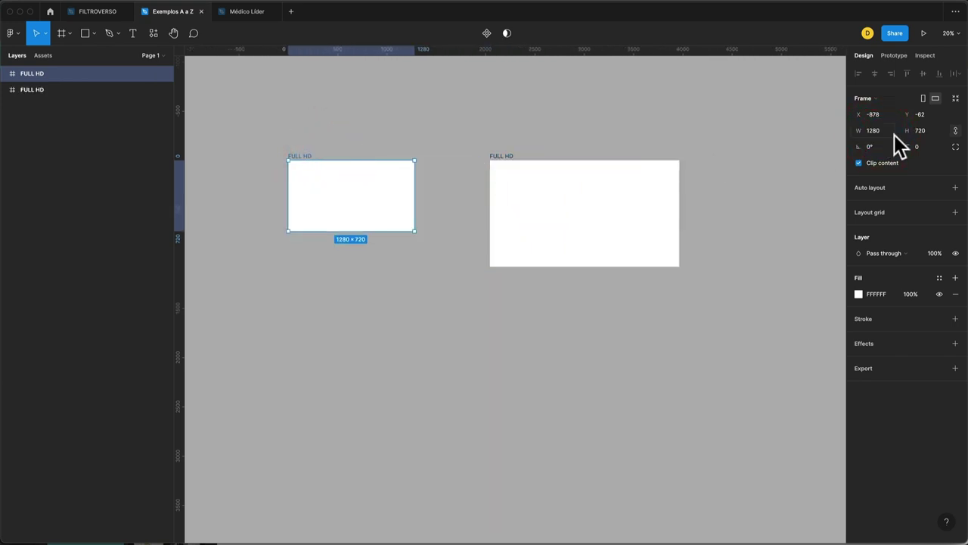
left_click_drag(300, 157, 369, 156)
scroll(522, 220, "up", 3)
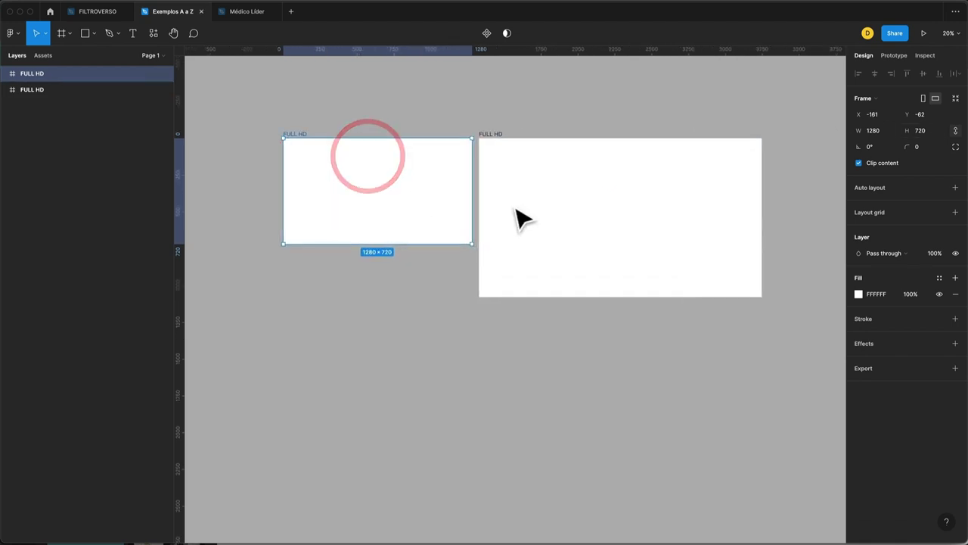
Step: Add the text 16:9 to the smaller frame and scale it down to about 421 × 350 to fit inside
left_click(384, 331)
key("t")
left_click(377, 199)
type("16")
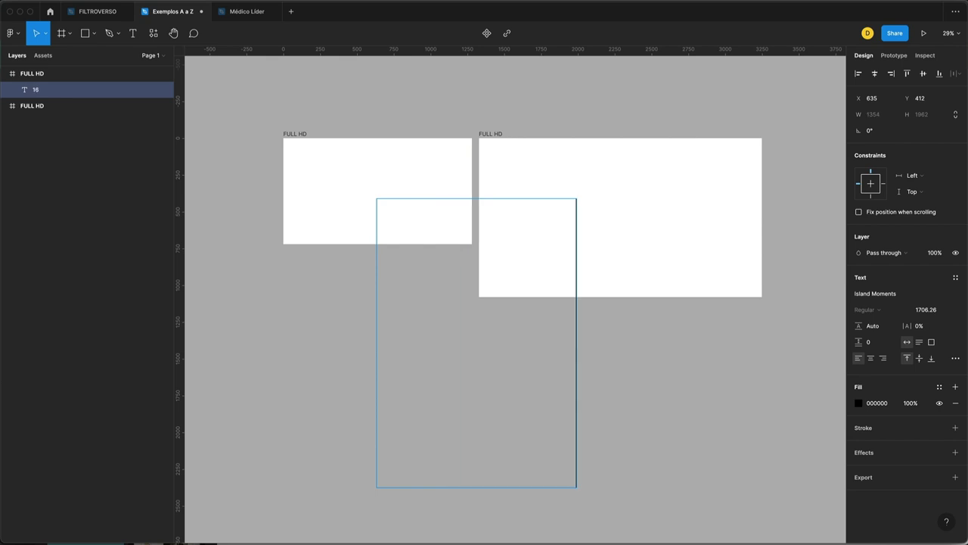
type(":9")
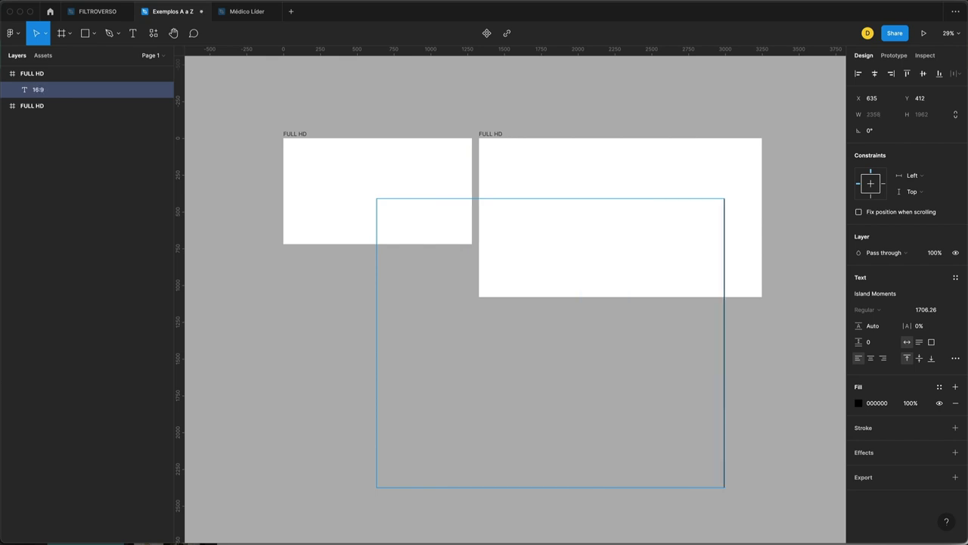
key("Escape")
key("k")
left_click_drag(724, 487, 383, 191)
Step: Change the 16:9 text's font to Roboto and centre the text in the smaller frame
left_click(880, 292)
type("Roboto")
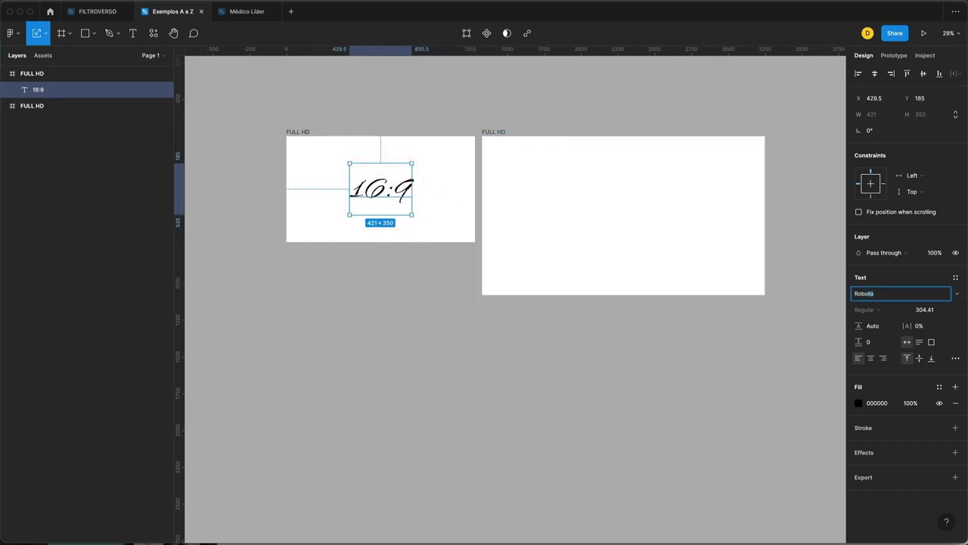
key("Return")
scroll(399, 255, "up", 5)
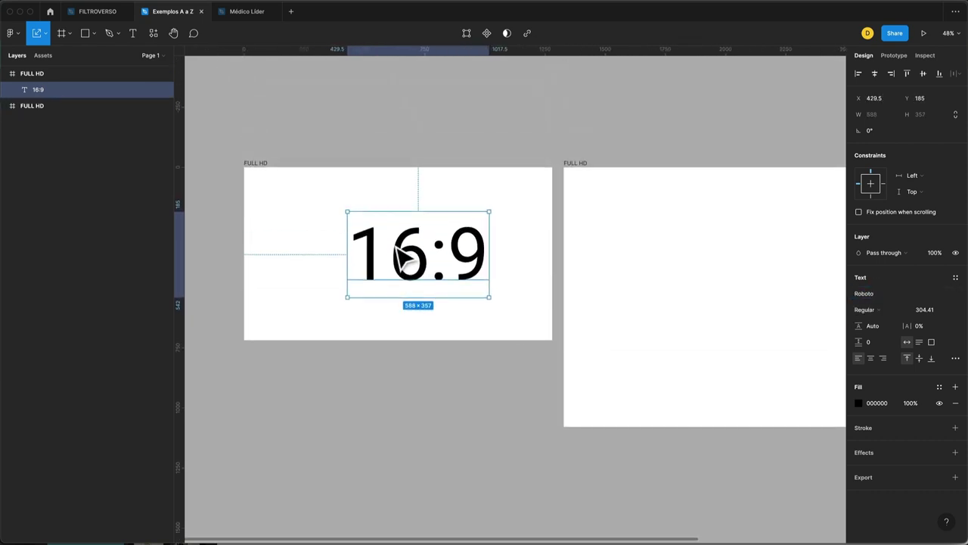
left_click_drag(389, 240, 386, 238)
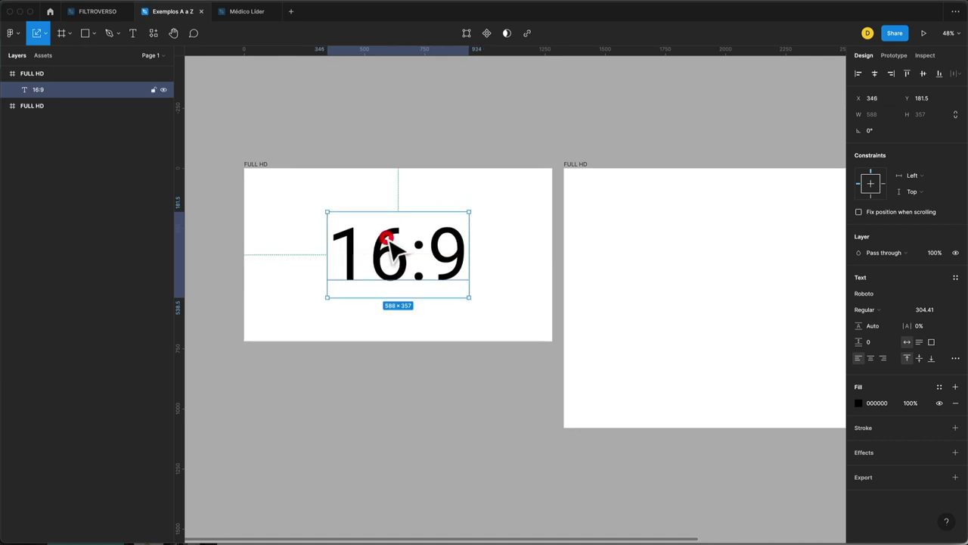
Step: Paste a copy of the 16:9 text into the larger FULL HD frame and centre it there
scroll(411, 252, "right", 1)
scroll(415, 259, "right", 2)
left_click(653, 281)
key("ctrl+v")
scroll(605, 277, "right", 4)
left_click_drag(558, 275, 636, 310)
scroll(638, 312, "down", 3)
scroll(640, 320, "left", 2)
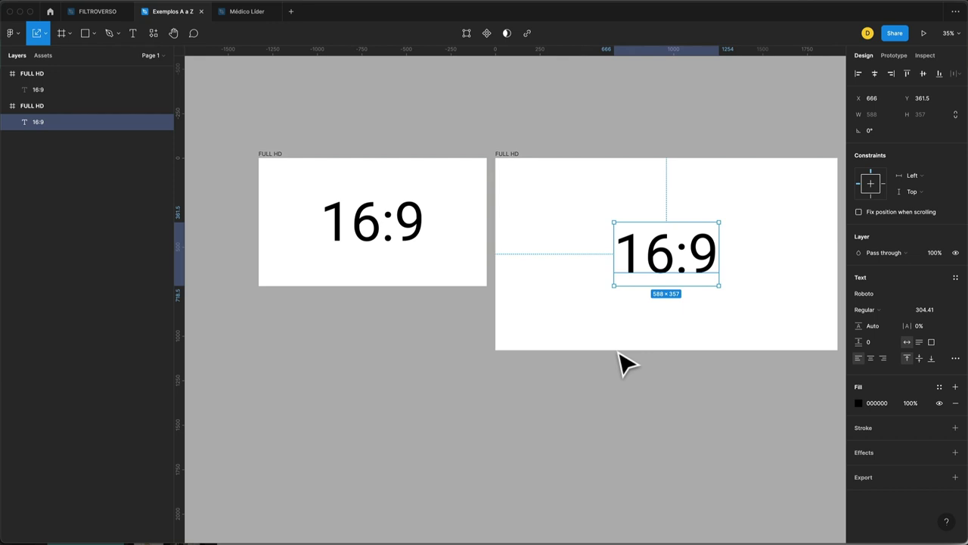
left_click(616, 351)
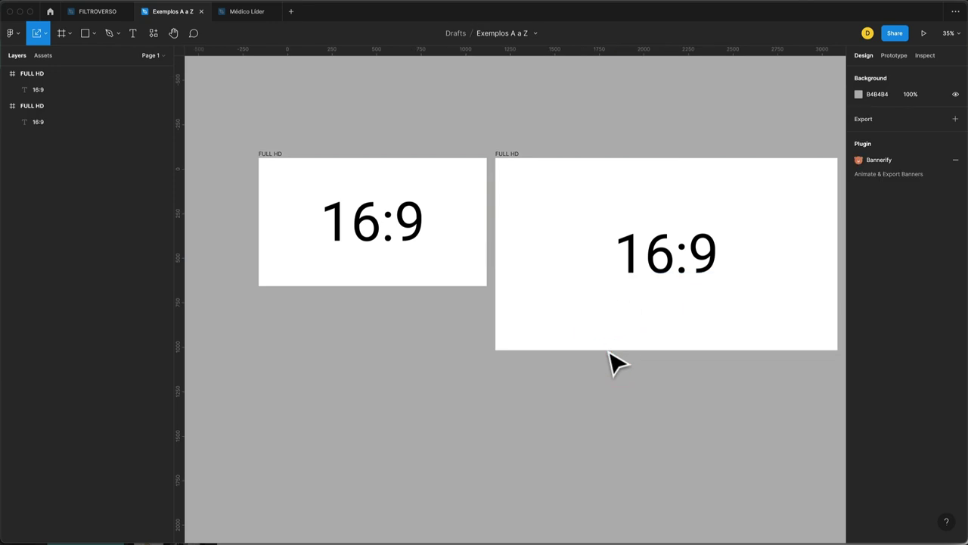
Step: Try scaling the larger FULL HD frame proportionally from its corner
scroll(617, 364, "right", 3)
scroll(514, 310, "down", 5)
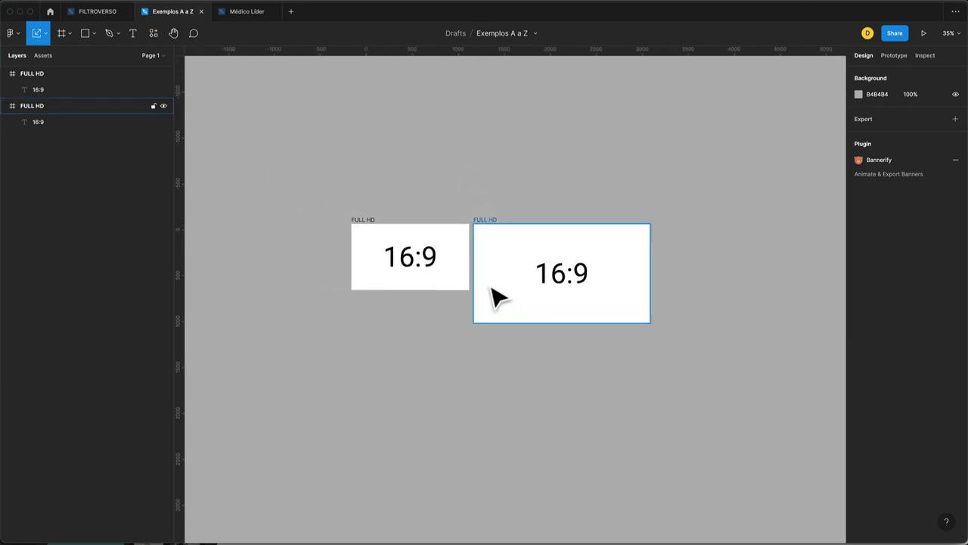
left_click(483, 224)
left_click_drag(650, 322, 628, 305)
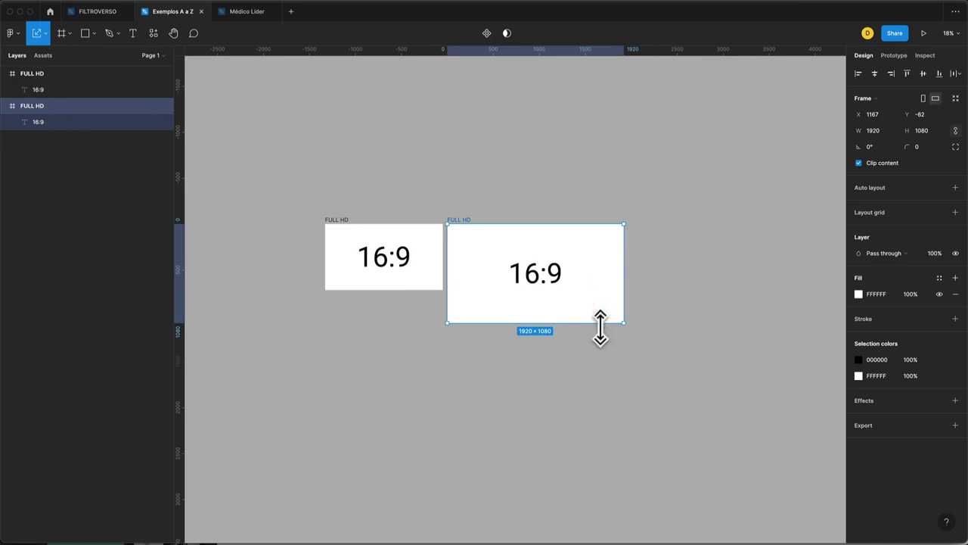
Step: Switch to the Letra P presentation in Canva in the browser and highlight Proporção Áurea in the list of terms
key("super+Tab")
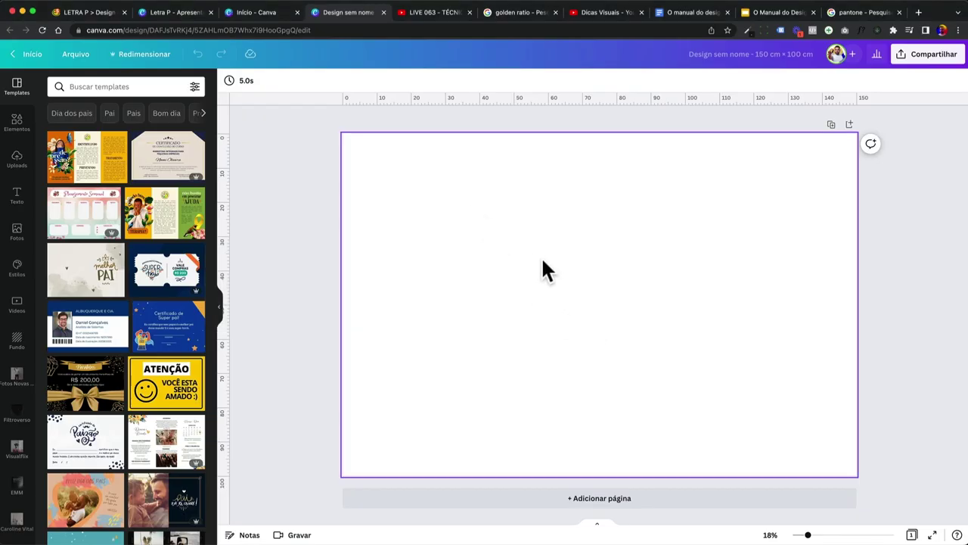
left_click(259, 14)
left_click(181, 13)
scroll(333, 141, "up", 5)
left_click(478, 366)
triple_click(477, 366)
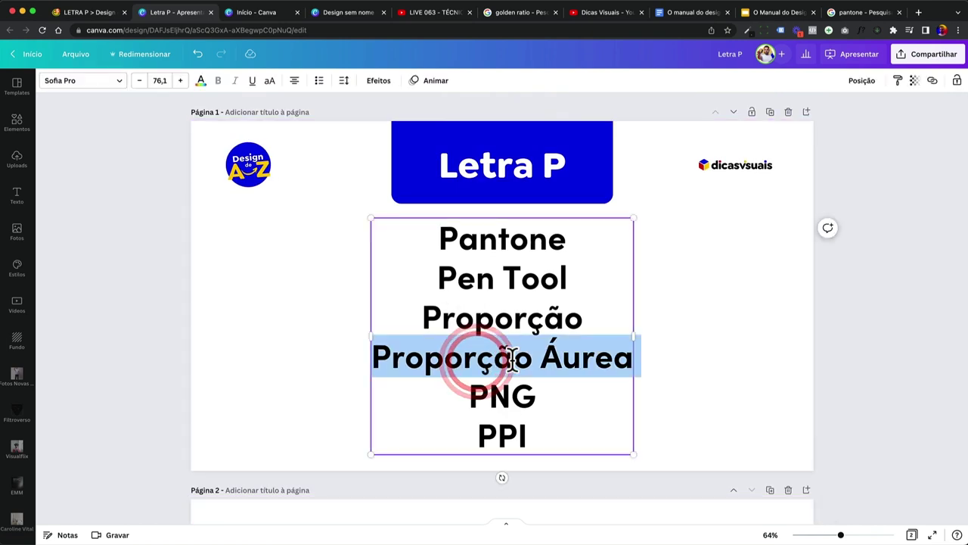
scroll(461, 340, "down", 2)
Step: Open the golden ratio image results in Google and preview The Golden Ratio book cover
left_click(519, 13)
scroll(105, 60, "up", 5)
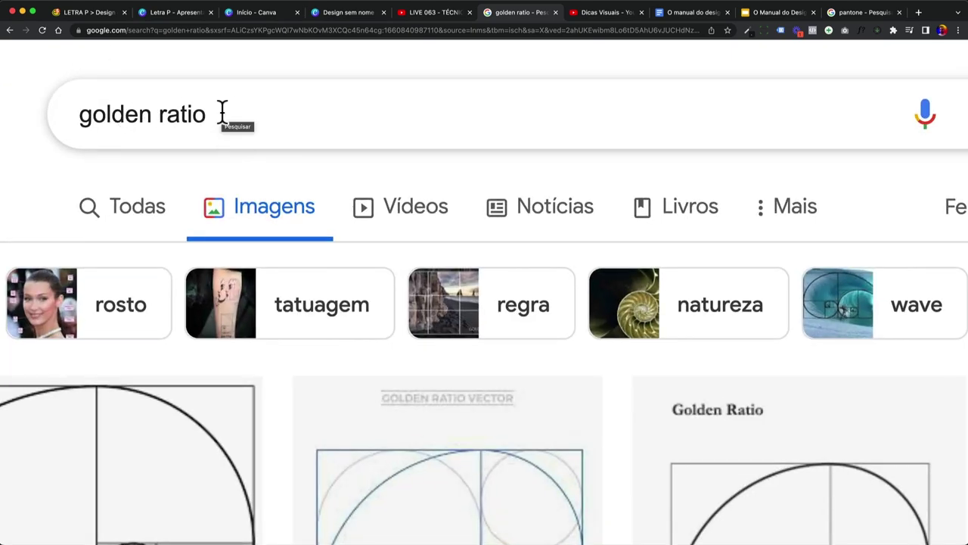
scroll(223, 114, "down", 5)
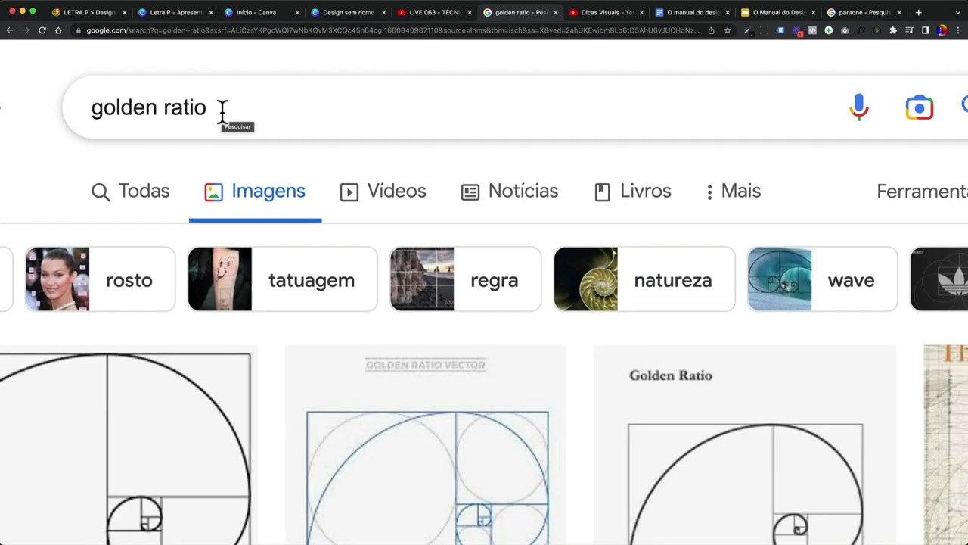
left_click(431, 203)
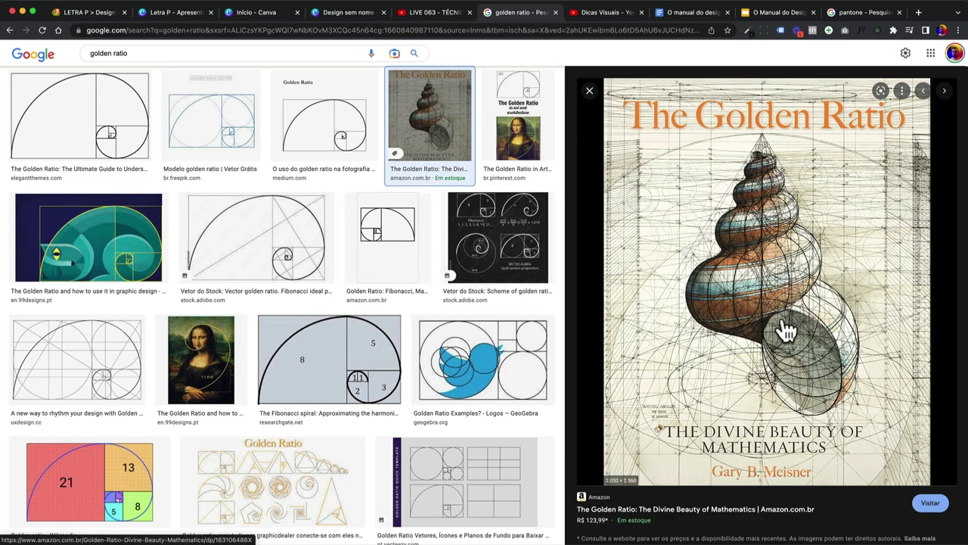
scroll(321, 325, "down", 4)
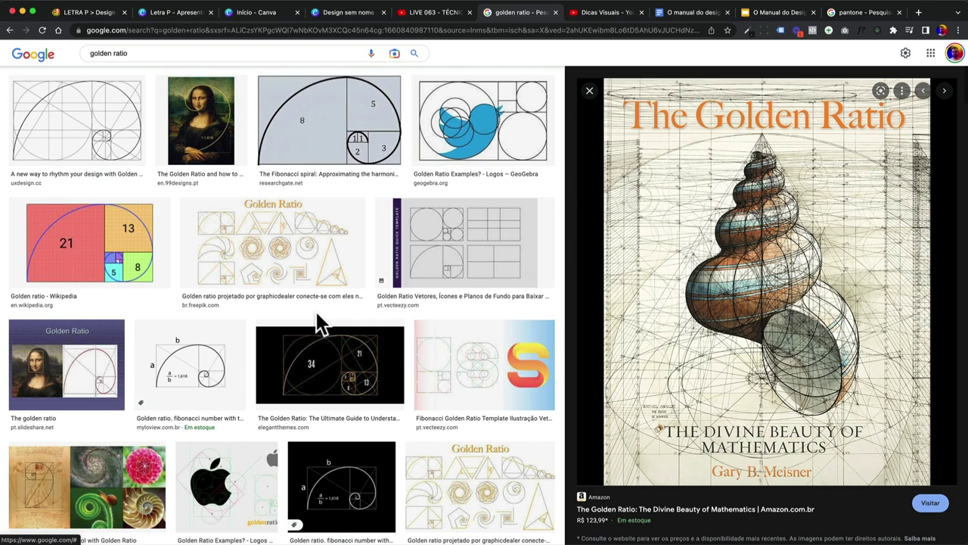
Step: Preview the Phi RULER collage and examine the golden spirals in its images up close
left_click(131, 387)
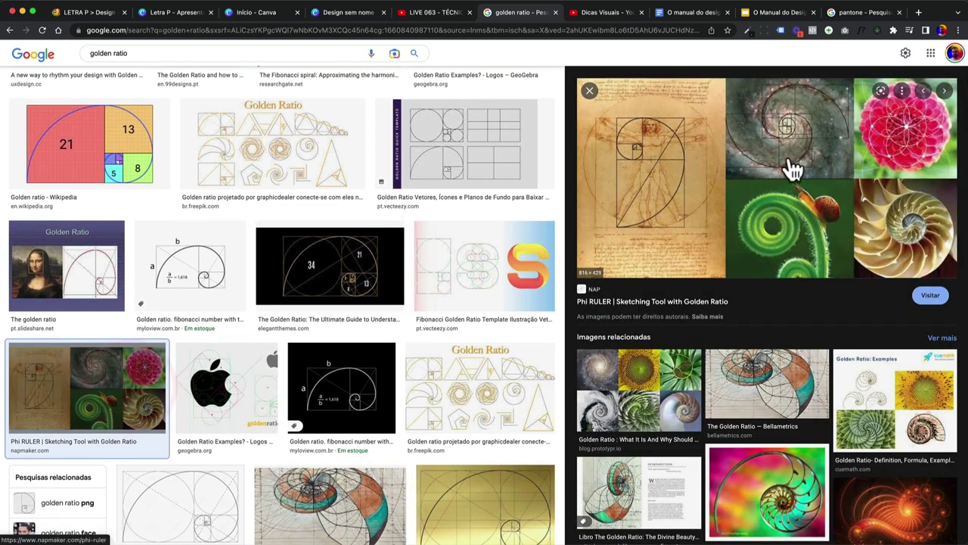
scroll(790, 162, "up", 5)
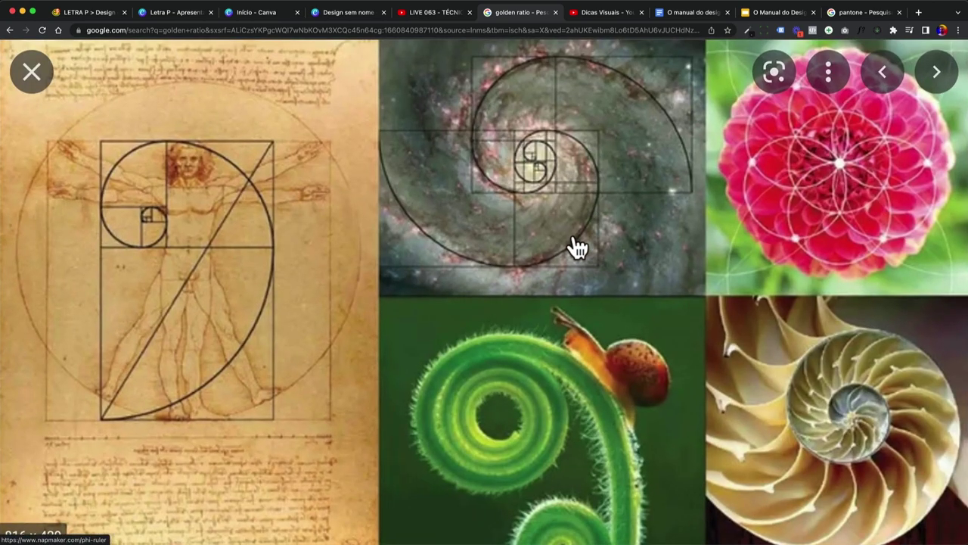
key("Escape")
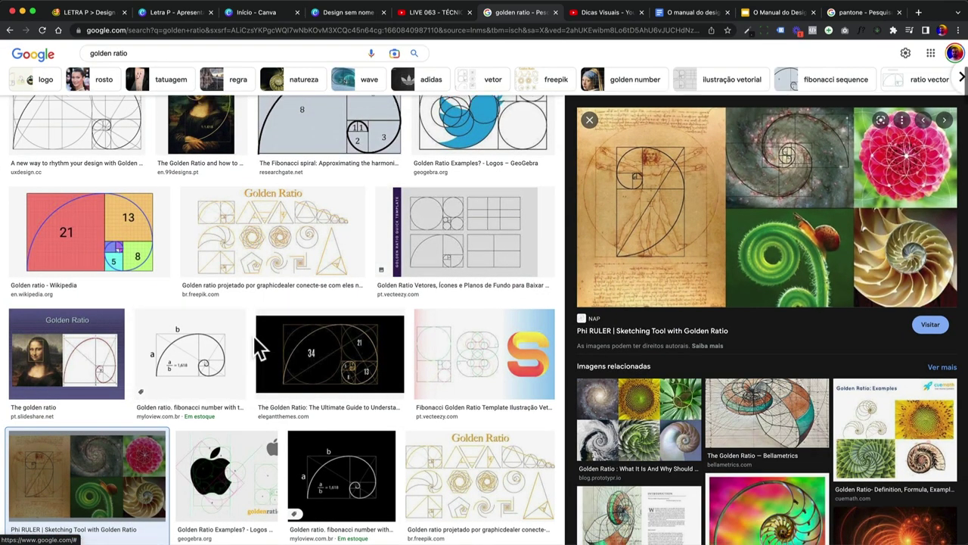
Step: Preview the Mona Lisa golden ratio image from 99designs and look through its related images
scroll(271, 385, "up", 3)
left_click(242, 226)
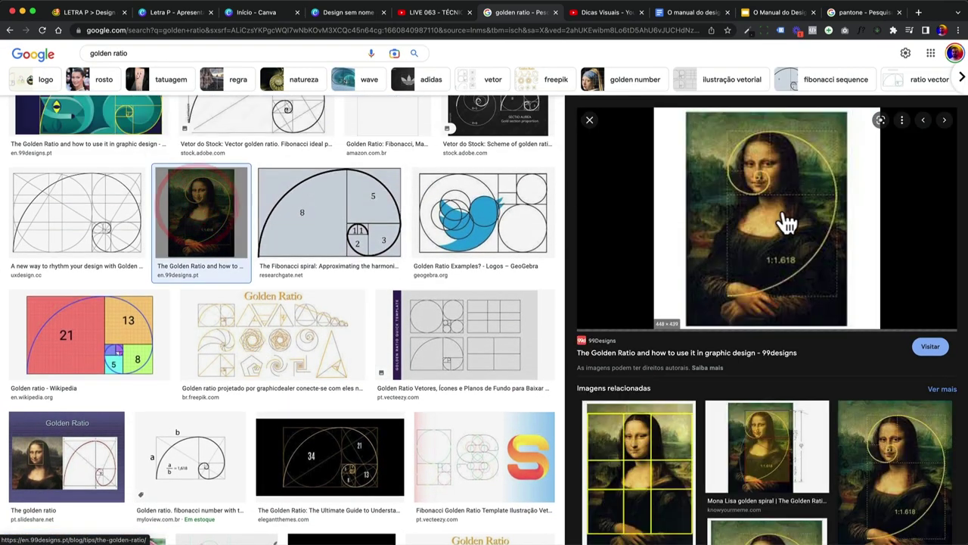
scroll(765, 221, "down", 5)
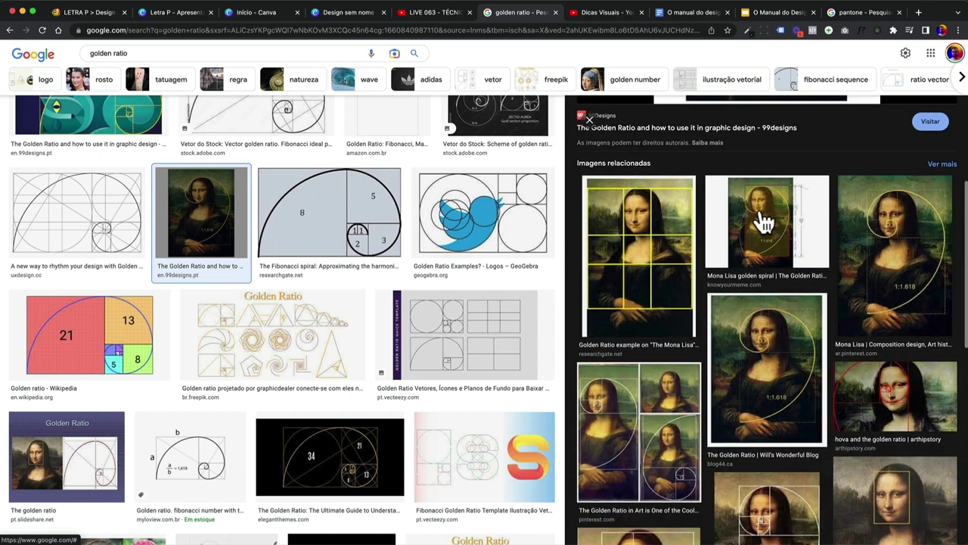
scroll(640, 346, "down", 3)
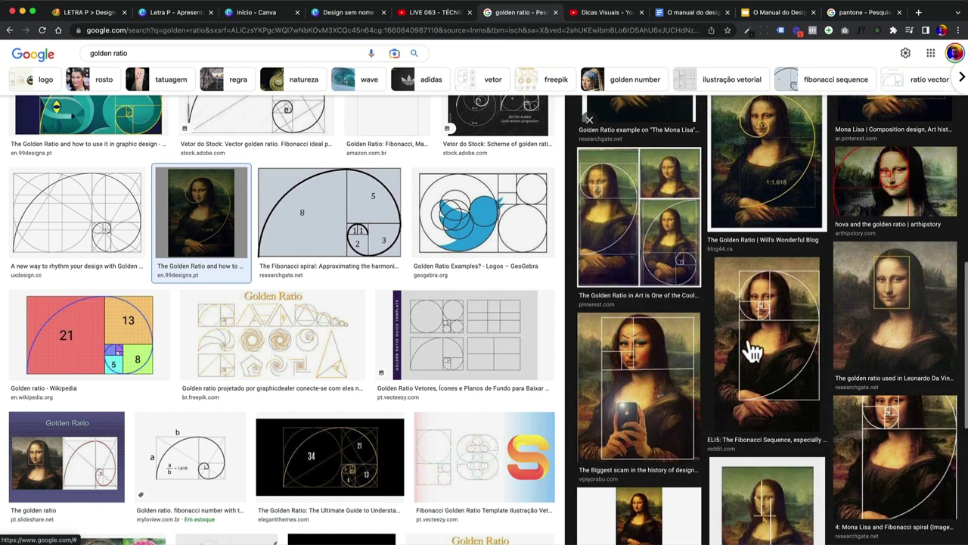
scroll(344, 354, "down", 2)
scroll(344, 354, "down", 2)
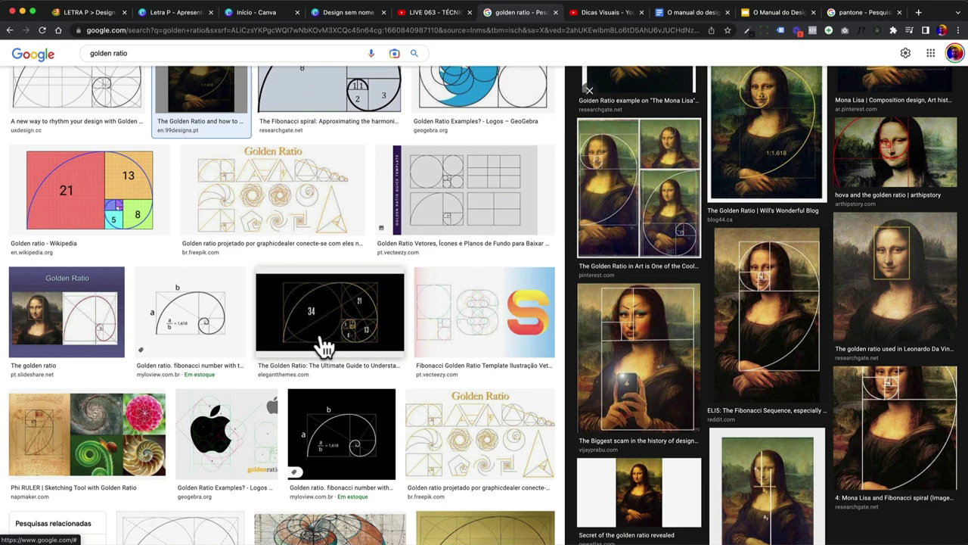
Step: Preview the GeoGebra image of the Apple logo's golden ratio construction and look through the related logos
scroll(324, 347, "down", 5)
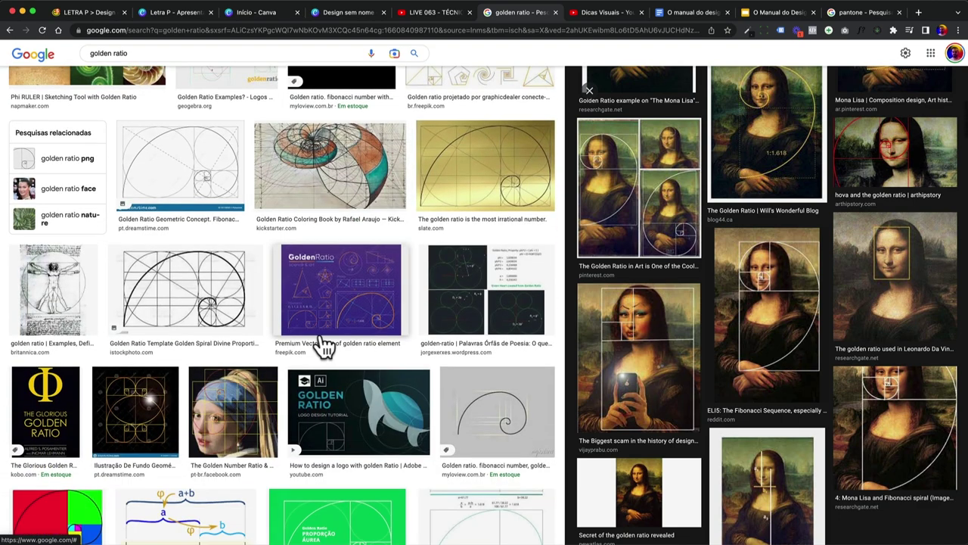
scroll(320, 341, "up", 2)
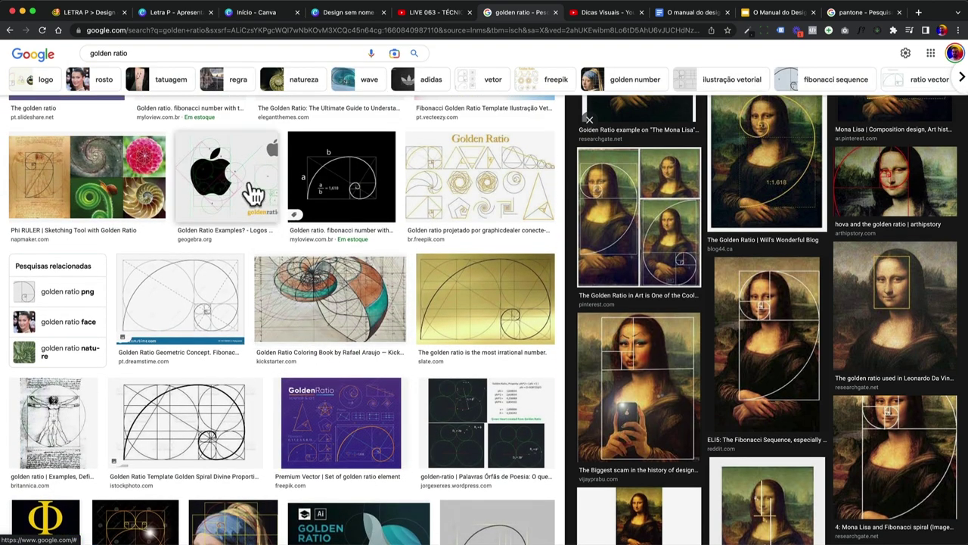
left_click(252, 192)
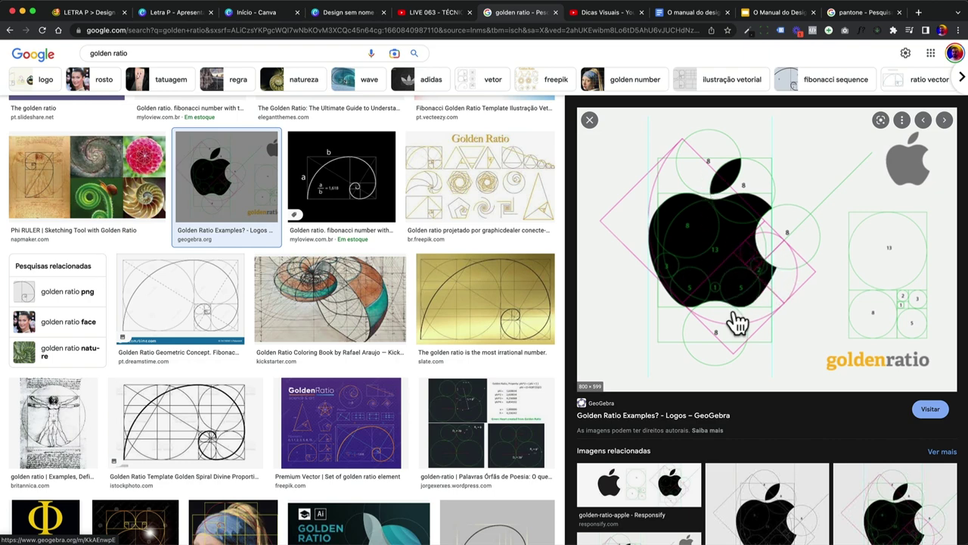
scroll(692, 326, "down", 5)
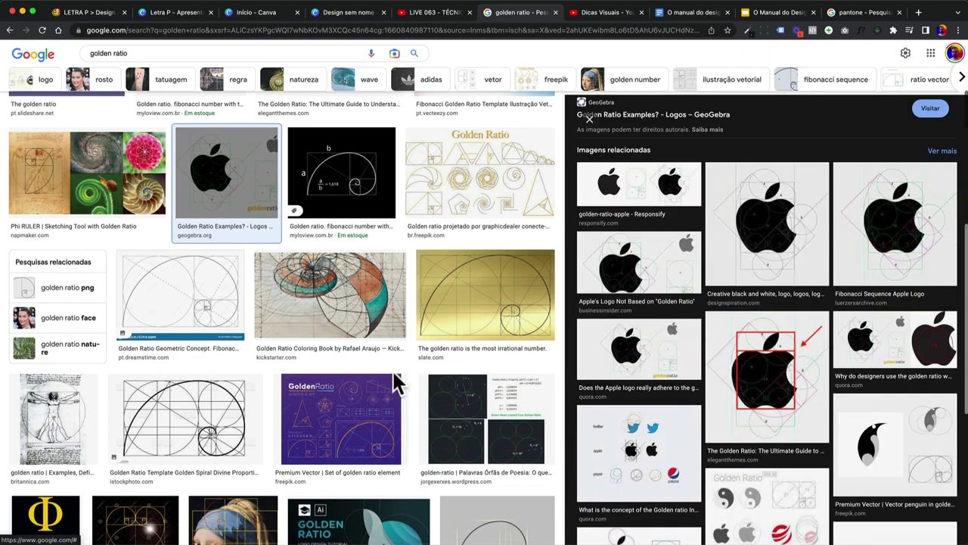
scroll(396, 384, "down", 4)
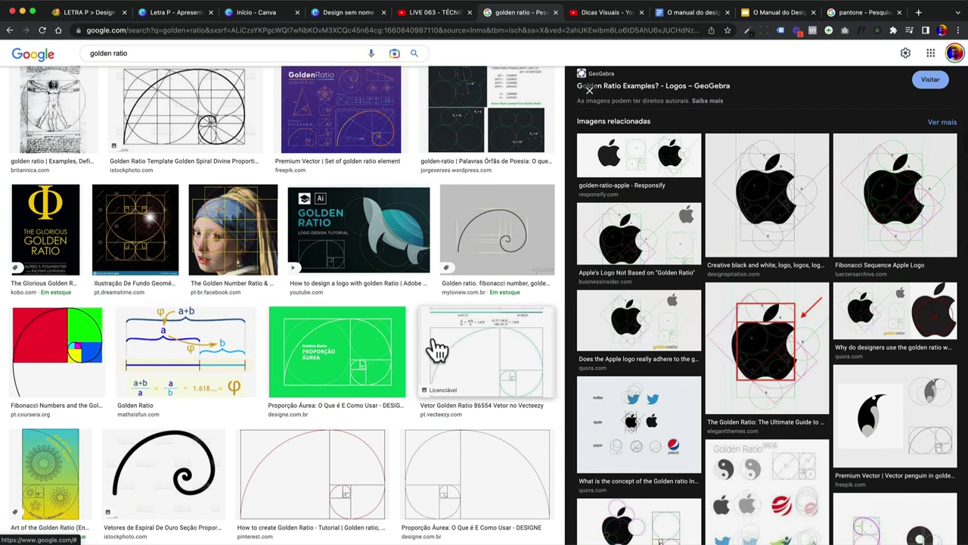
Step: Preview the related Quora image showing the golden ratio in the Twitter, Apple and Pepsi logos and examine it up close
scroll(416, 339, "down", 1)
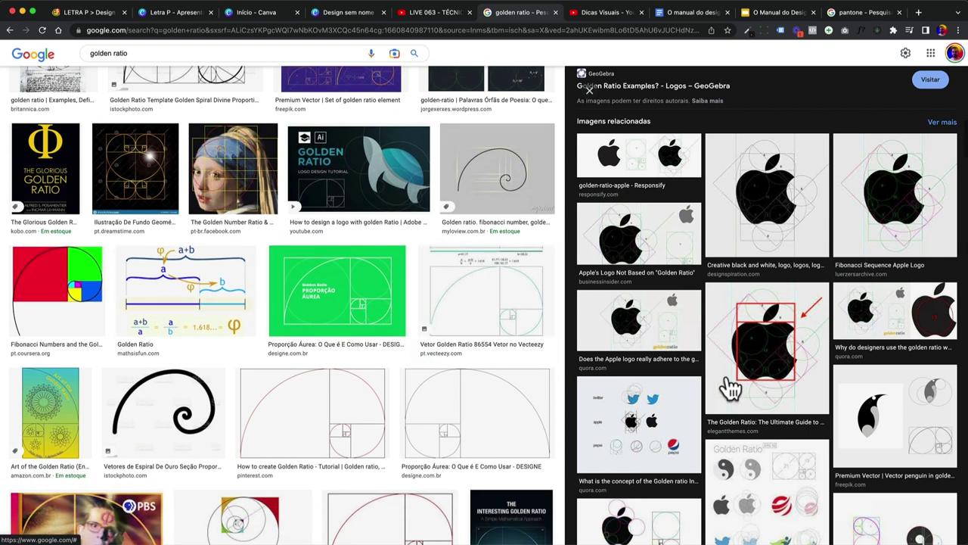
scroll(730, 388, "down", 2)
left_click(666, 349)
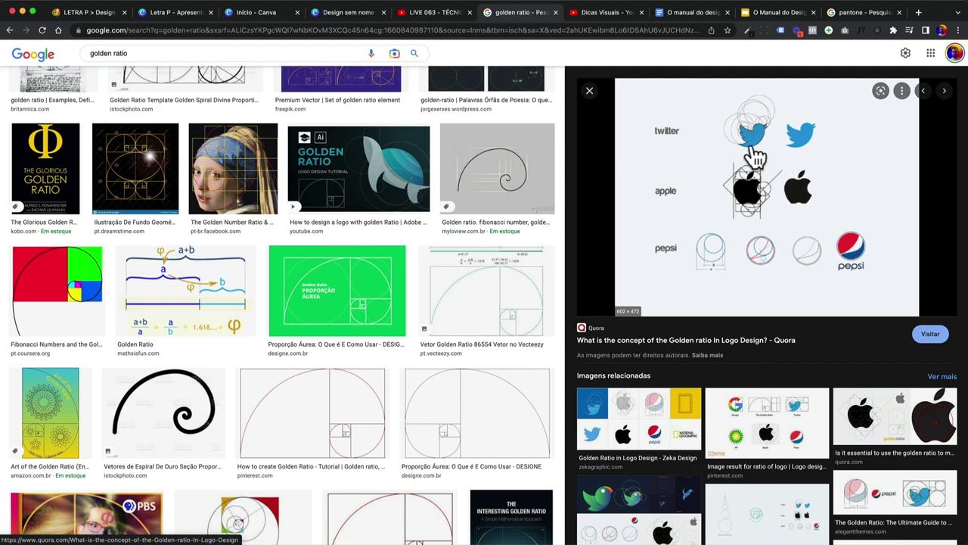
scroll(754, 147, "up", 5)
scroll(484, 225, "down", 5)
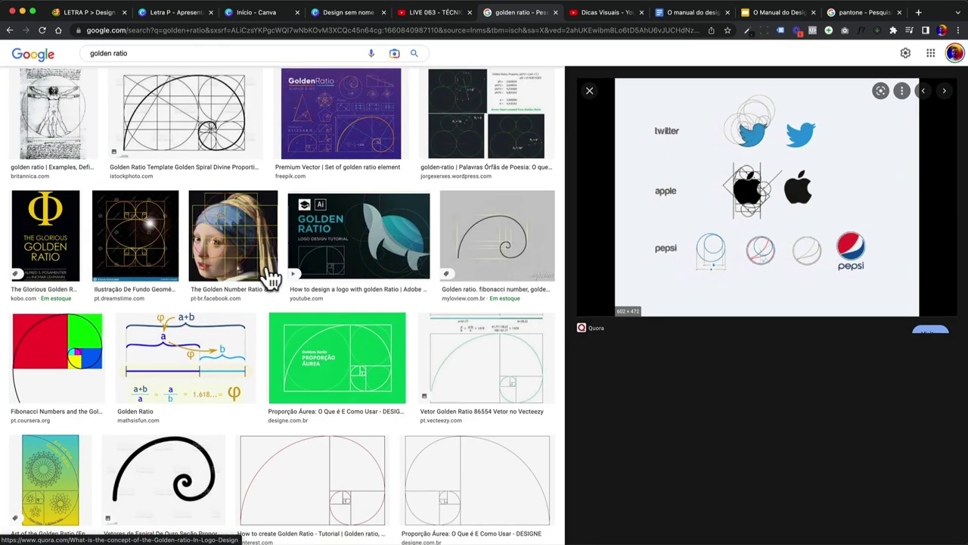
Step: Preview the green Proporção Áurea image from DESIGNE and look through the other golden ratio results
scroll(266, 325, "down", 4)
left_click(355, 268)
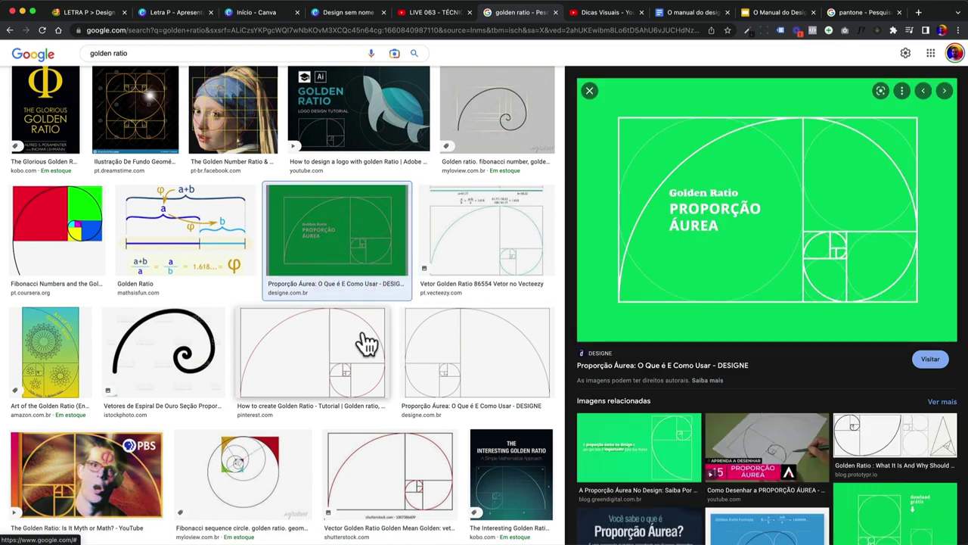
scroll(363, 345, "down", 3)
scroll(342, 345, "down", 7)
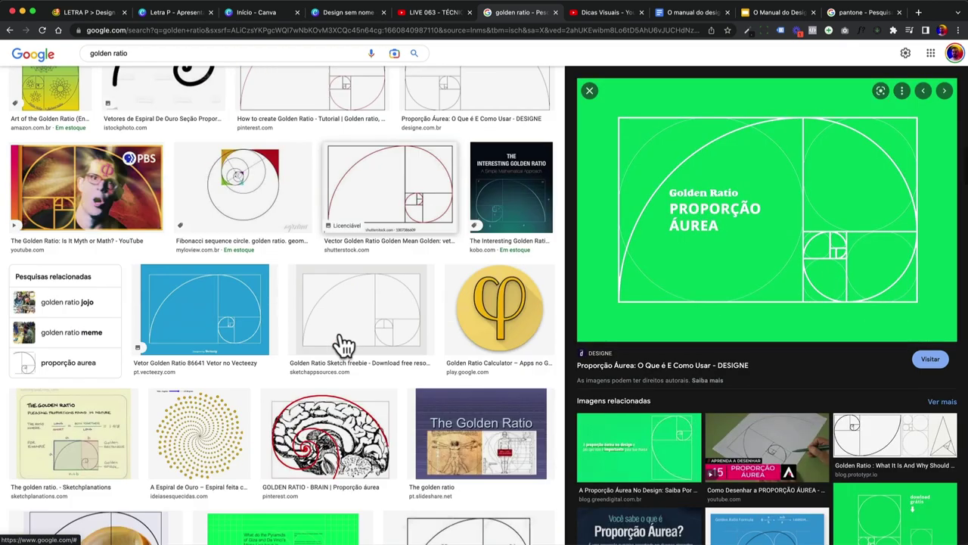
scroll(322, 309, "up", 4)
scroll(321, 309, "up", 5)
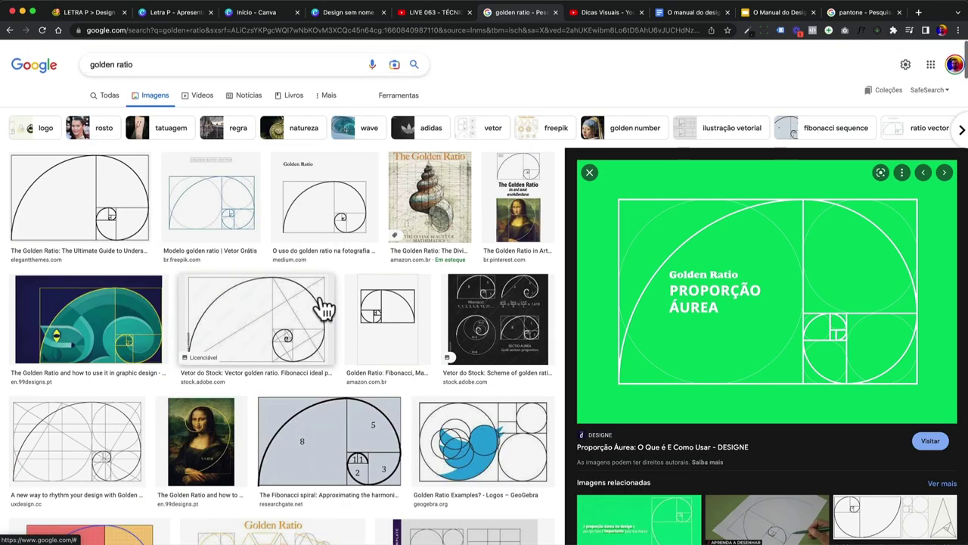
Step: Search Google Images for "golden ratio film"
left_click(174, 63)
type("film")
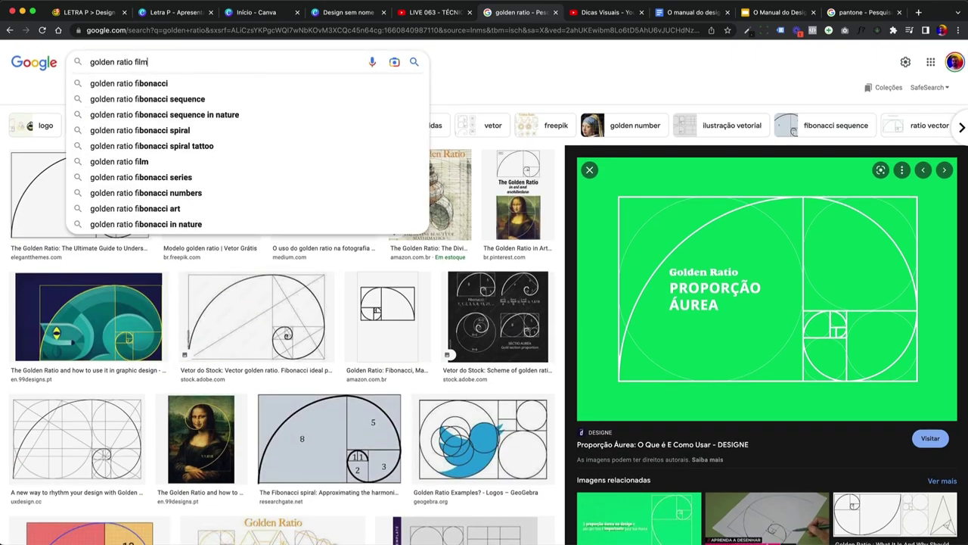
key("Return")
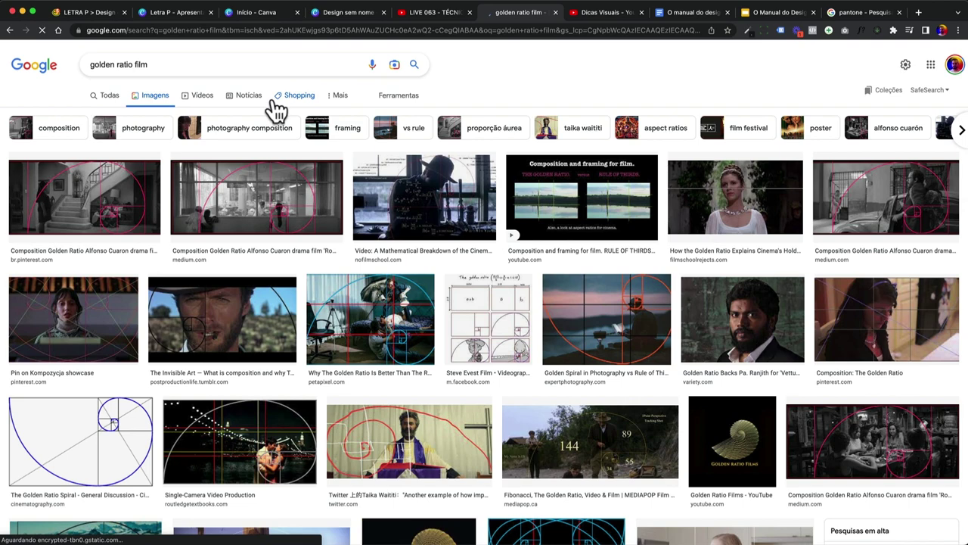
Step: Preview the golden ratio film stills from Medium's Roma article, The Invisible Art on Tumblr and The Film Stage's There Will Be Blood article
left_click(885, 215)
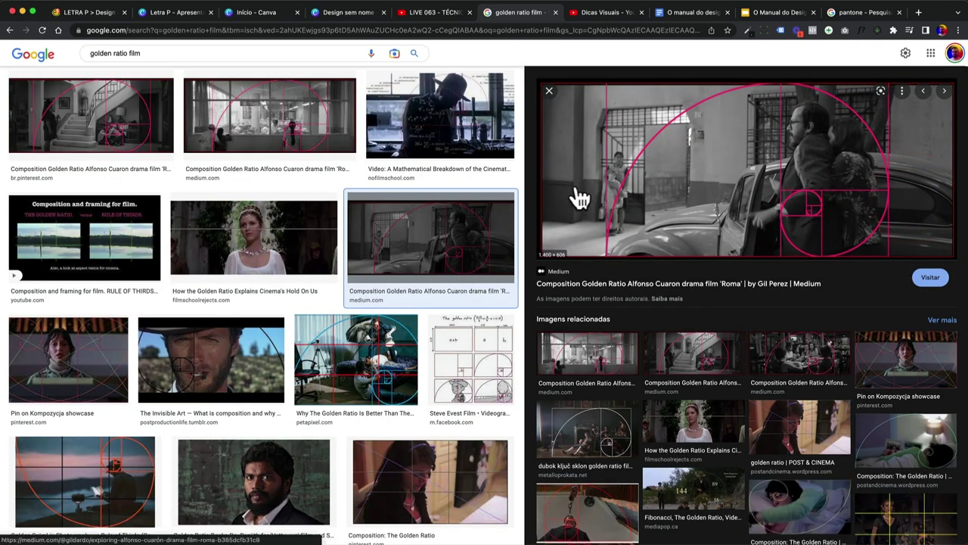
left_click(231, 350)
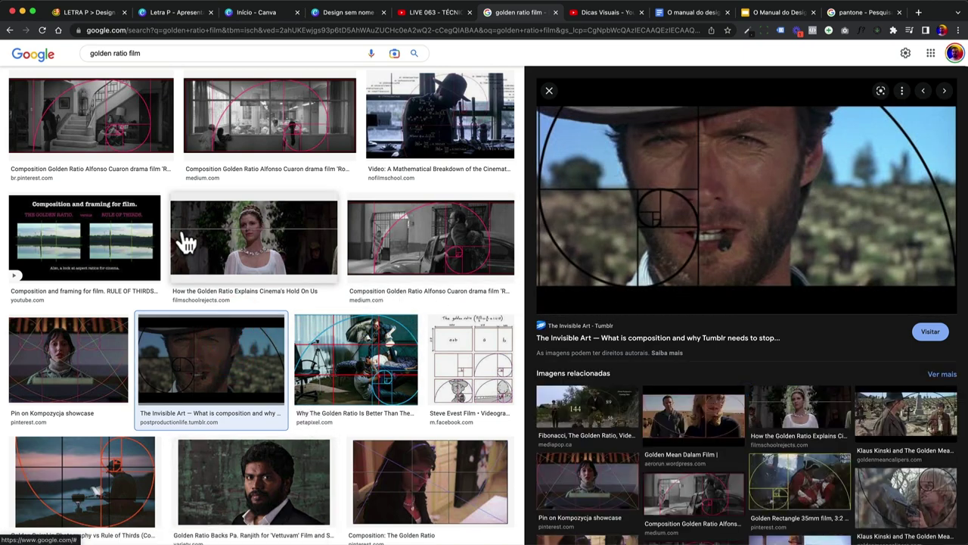
scroll(187, 338, "down", 5)
scroll(189, 339, "down", 4)
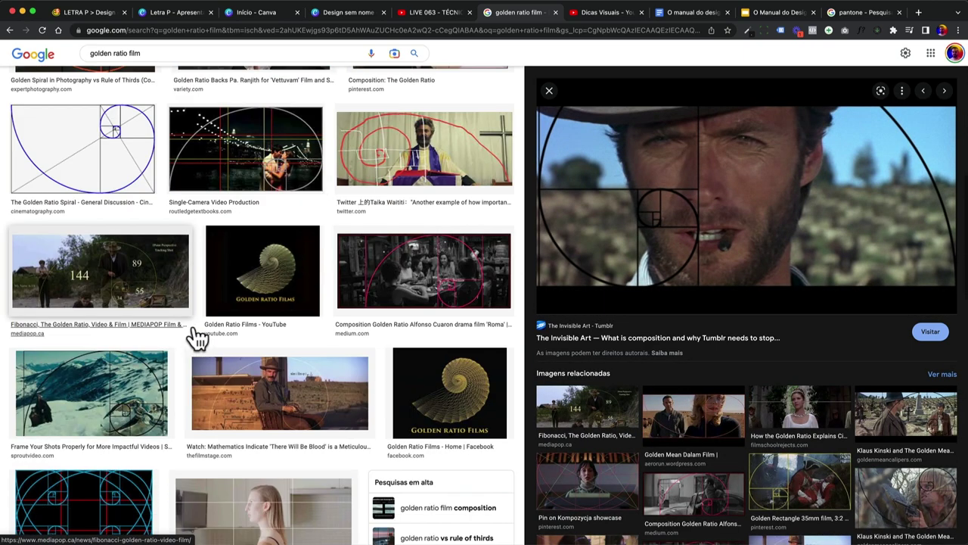
left_click(314, 390)
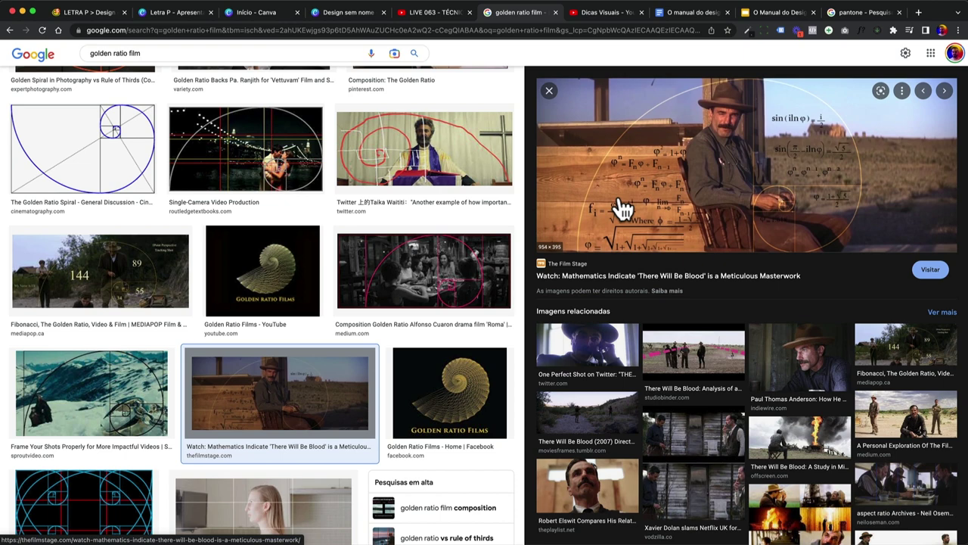
Step: Switch to Figma to show the two 16:9 FULL HD frames, and return to the film images in Chrome
key("super+Tab")
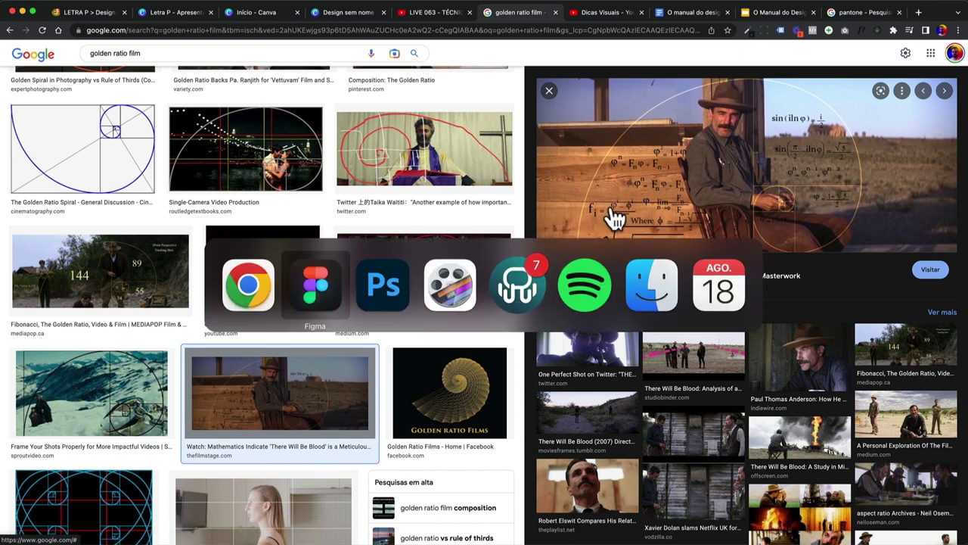
left_click(339, 288)
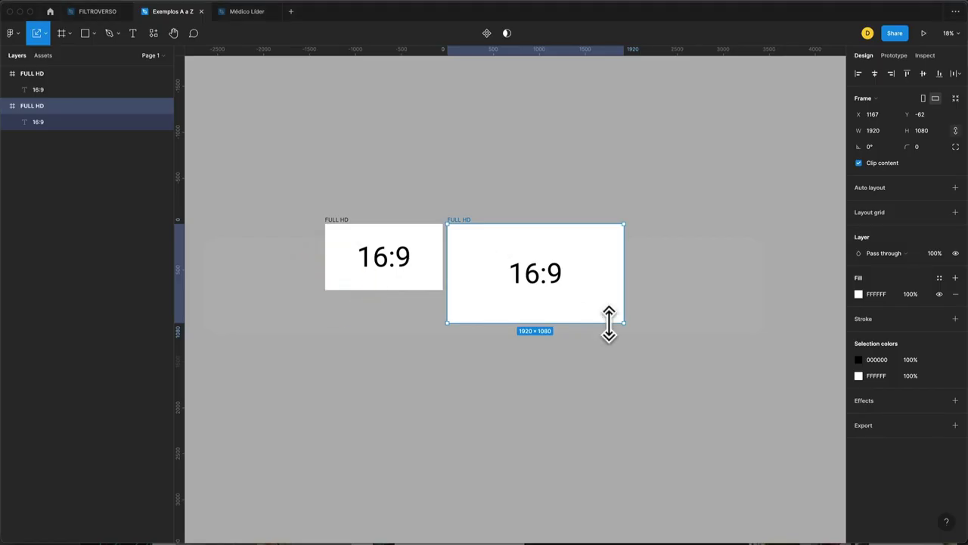
key("super+Tab")
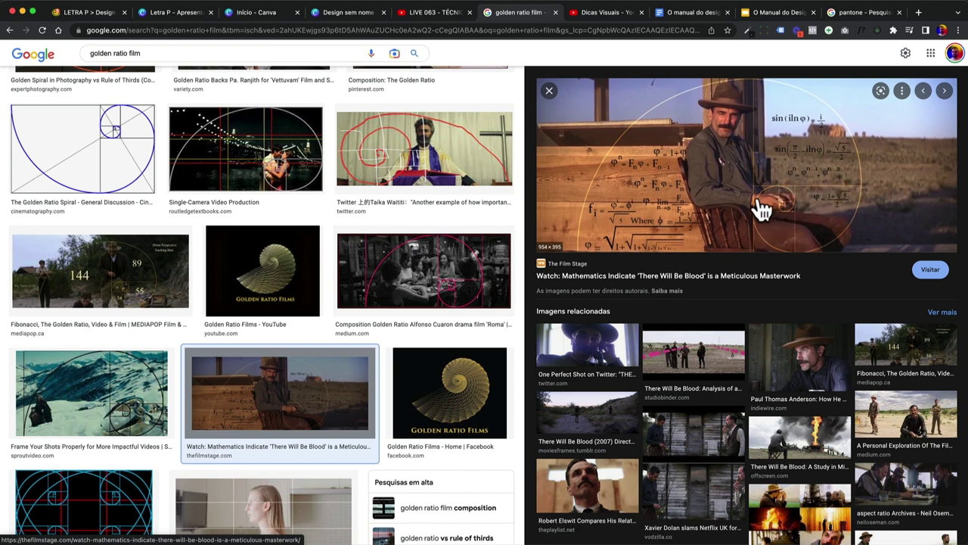
Step: Preview the Golden Ratio Films logo from Facebook and look through the surrounding film results
left_click(445, 401)
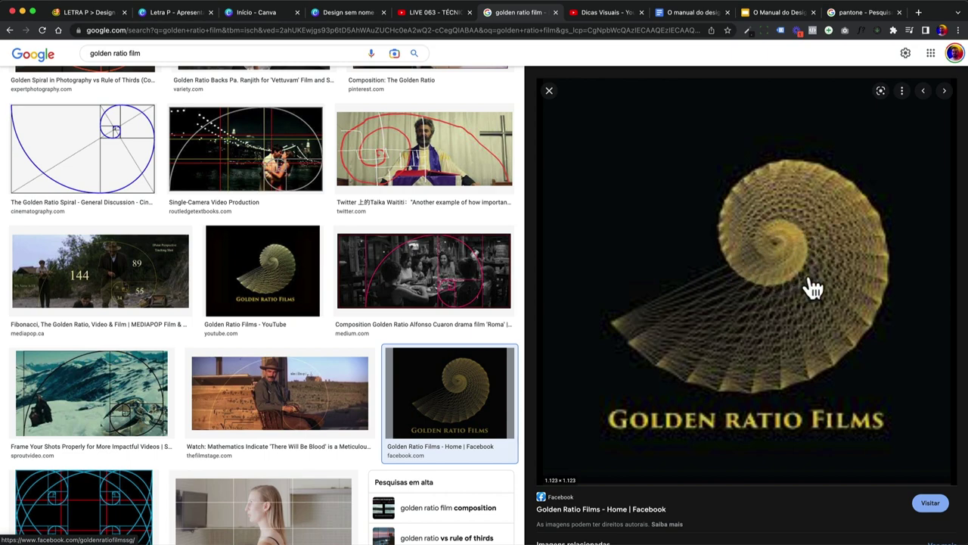
scroll(313, 315, "down", 5)
scroll(314, 303, "up", 9)
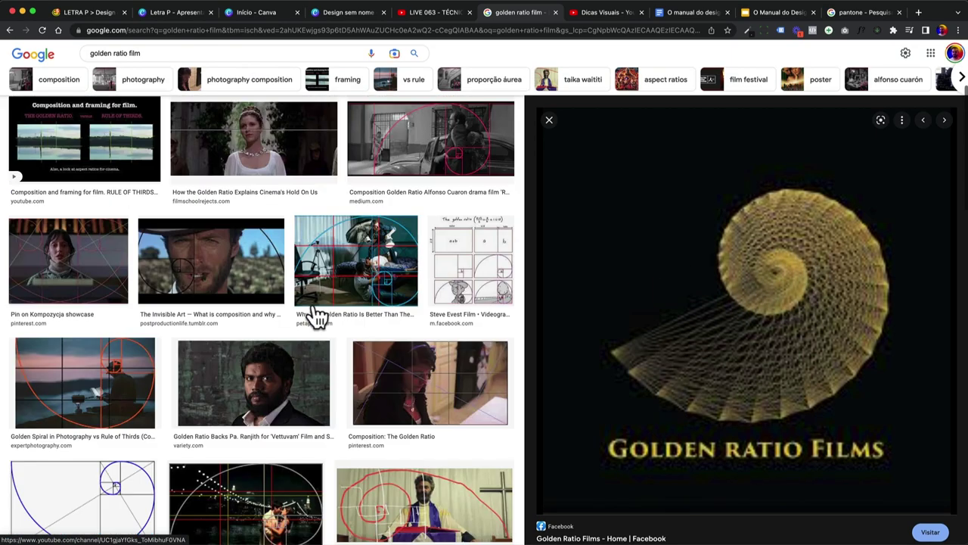
Step: Search Google Images for "golden ratio design"
scroll(316, 317, "up", 3)
left_click(159, 64)
key("BackSpace")
key("BackSpace")
key("BackSpace")
key("BackSpace")
type("desin")
key("BackSpace")
type("gn")
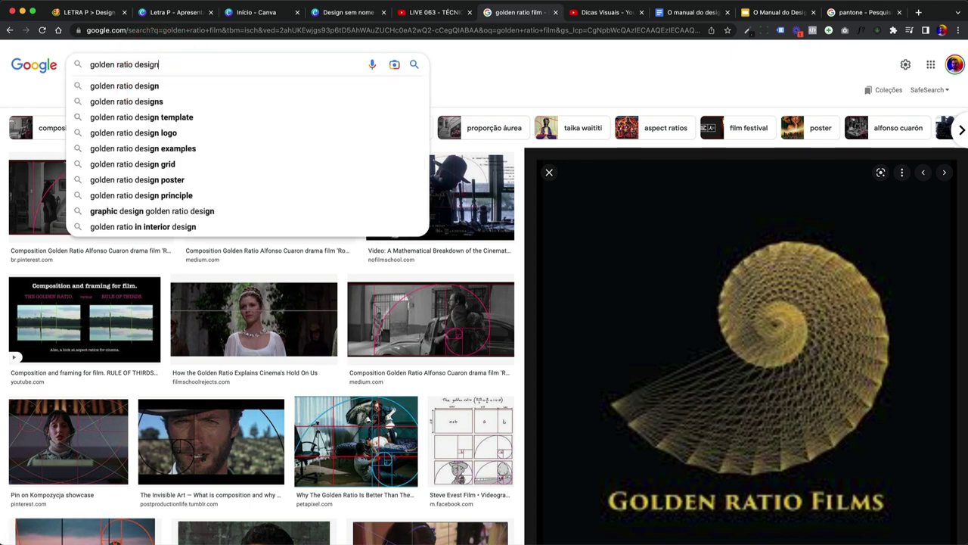
key("Return")
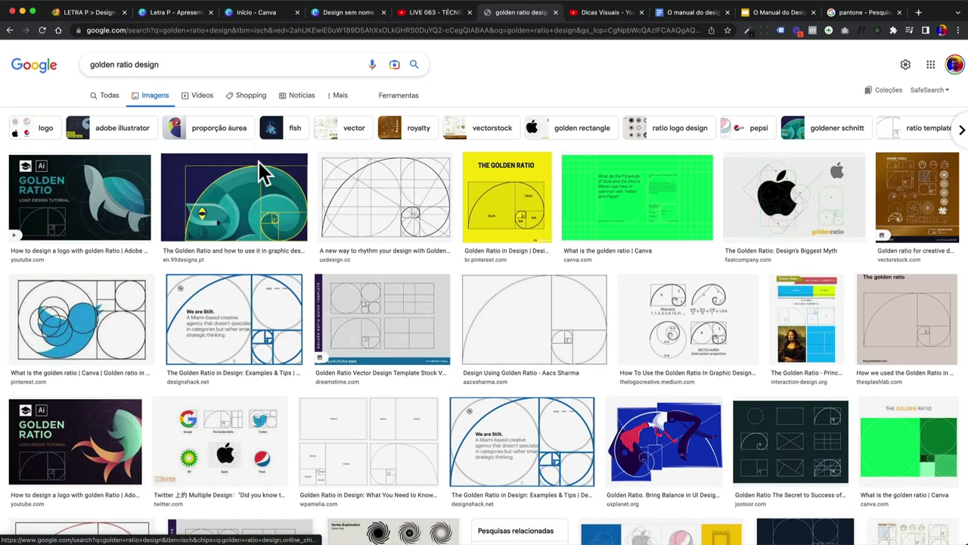
Step: Preview the Pinterest Twitter logo construction and the UX Planet golden ratio illustration, and look through further design examples
left_click(119, 331)
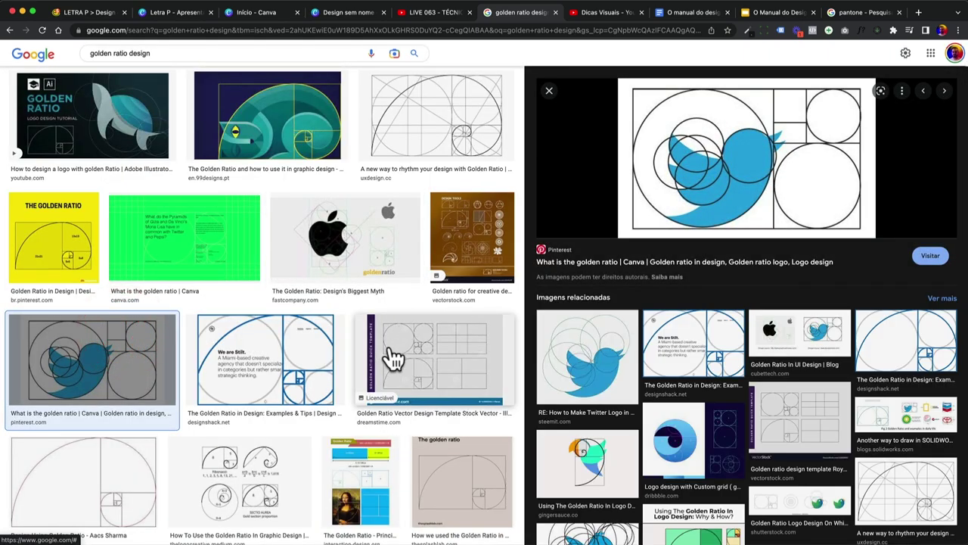
scroll(277, 367, "down", 10)
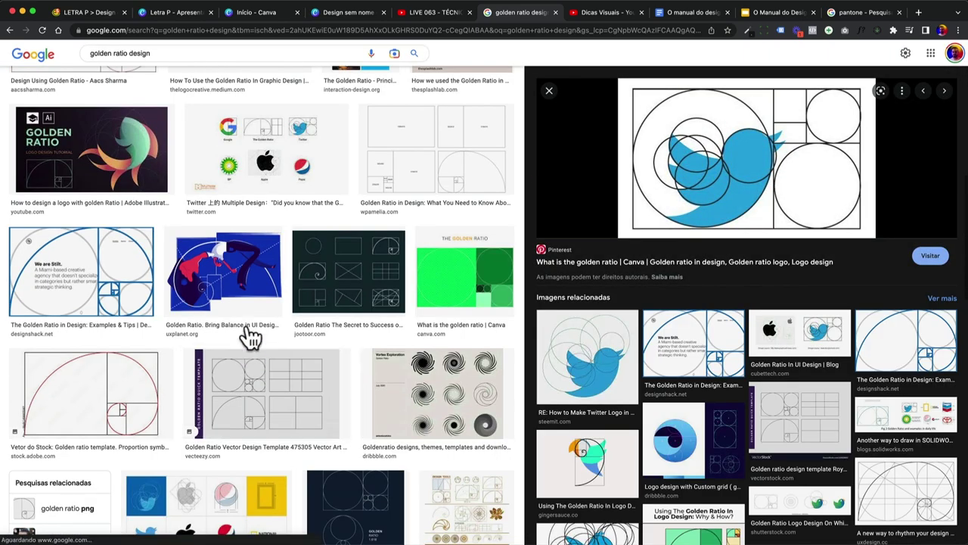
left_click(249, 338)
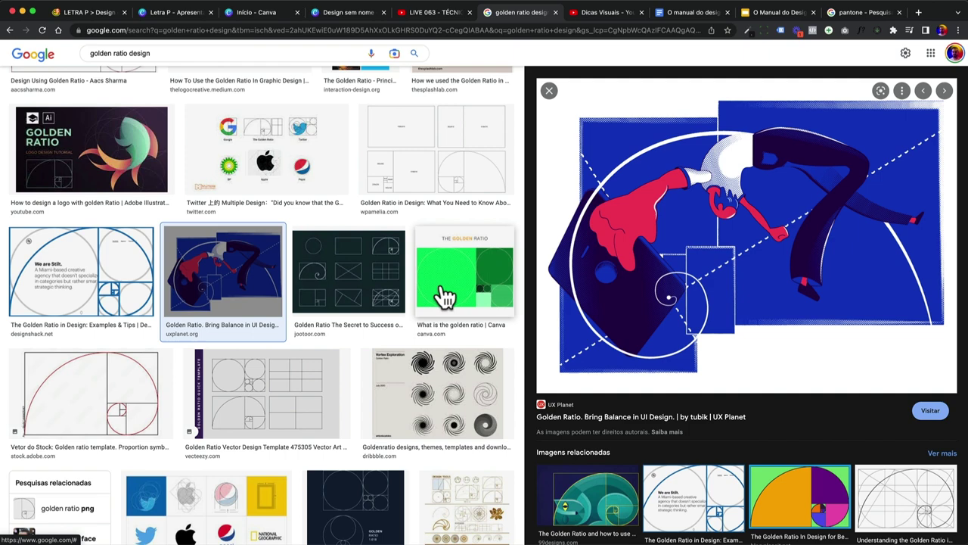
scroll(432, 357, "down", 4)
scroll(341, 348, "down", 2)
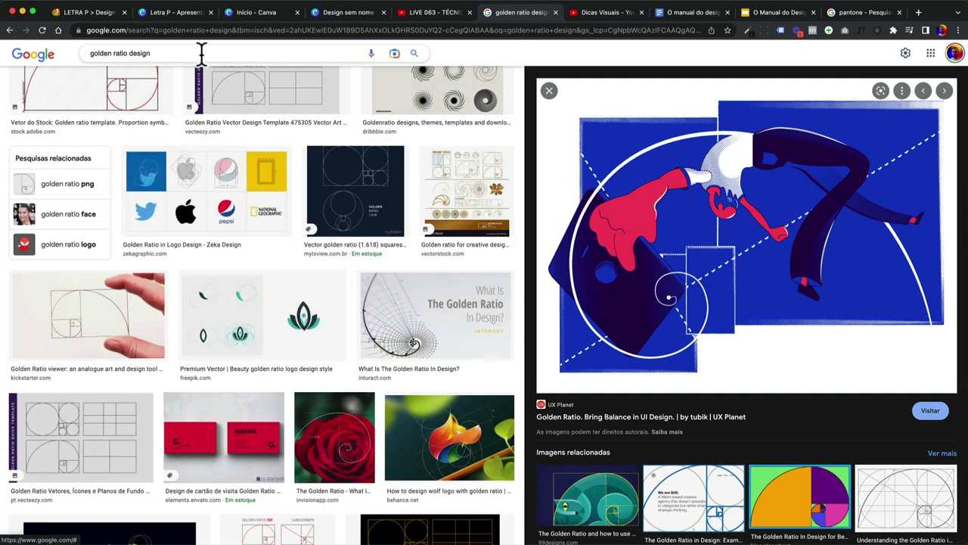
Step: Switch to the Letra P presentation in Canva and delete its empty second page
left_click(188, 13)
left_click(470, 337)
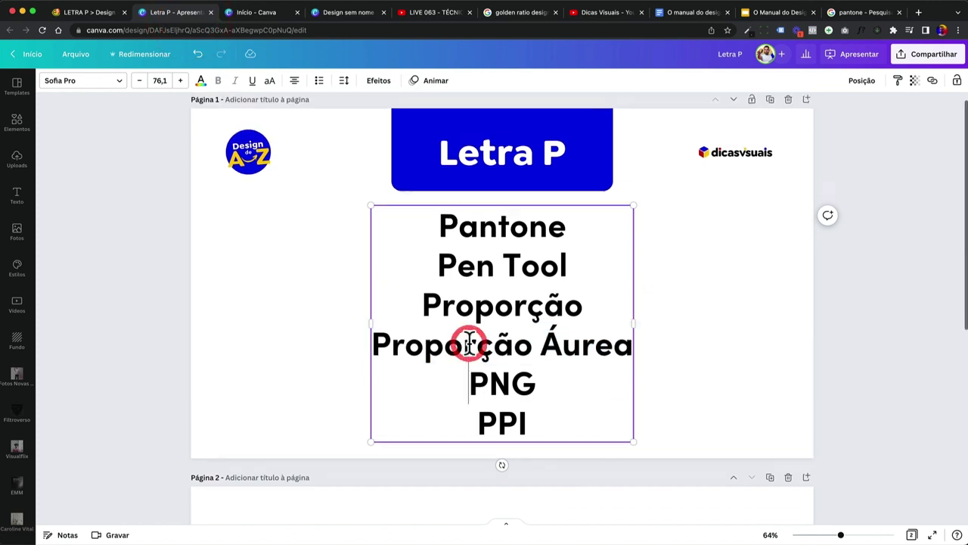
left_click(788, 448)
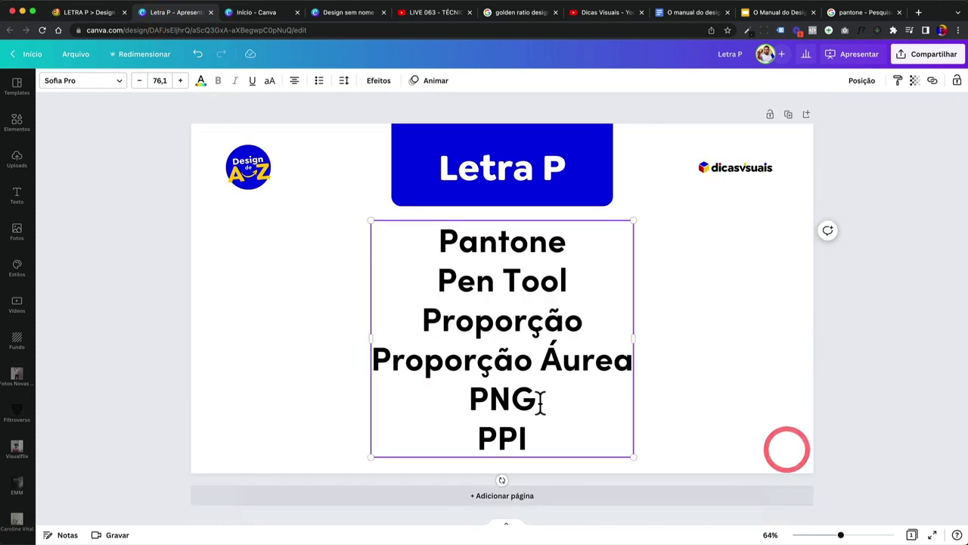
Step: Highlight the term PNG in the list on the Letra P slide
left_click_drag(558, 405, 446, 401)
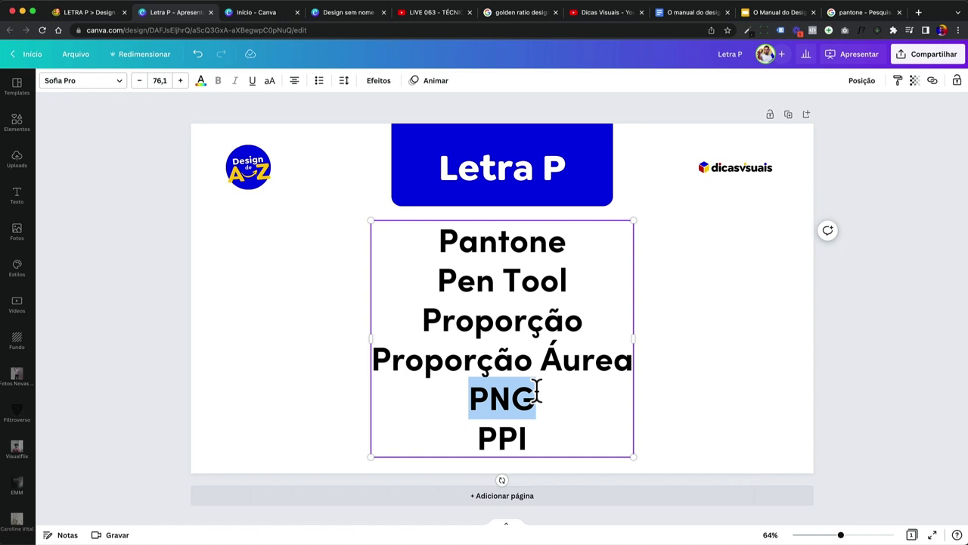
left_click(503, 399)
left_click_drag(473, 399, 569, 400)
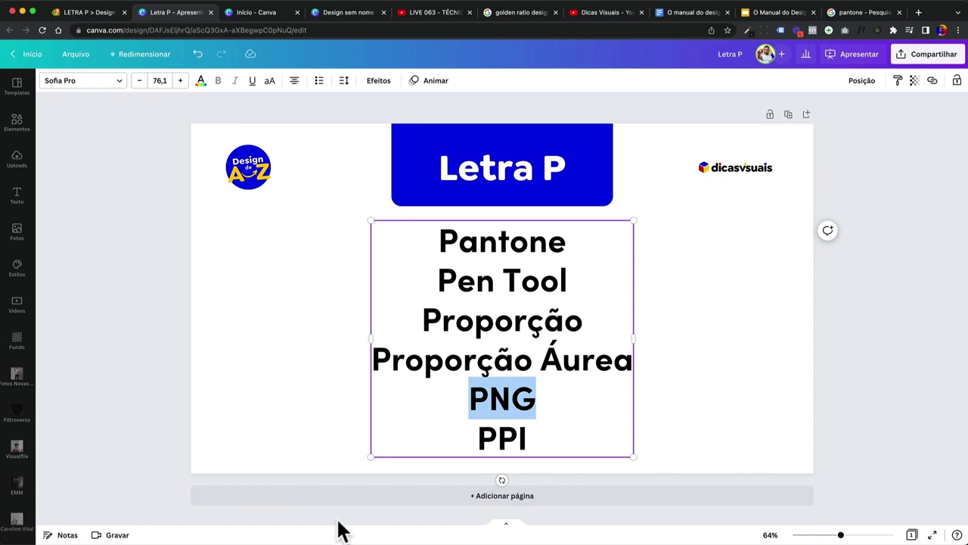
Step: Switch to Finder and view Frame 1.png from the _VIDEOS folder in an enlarged quick preview, closing it when done
key("super+Tab")
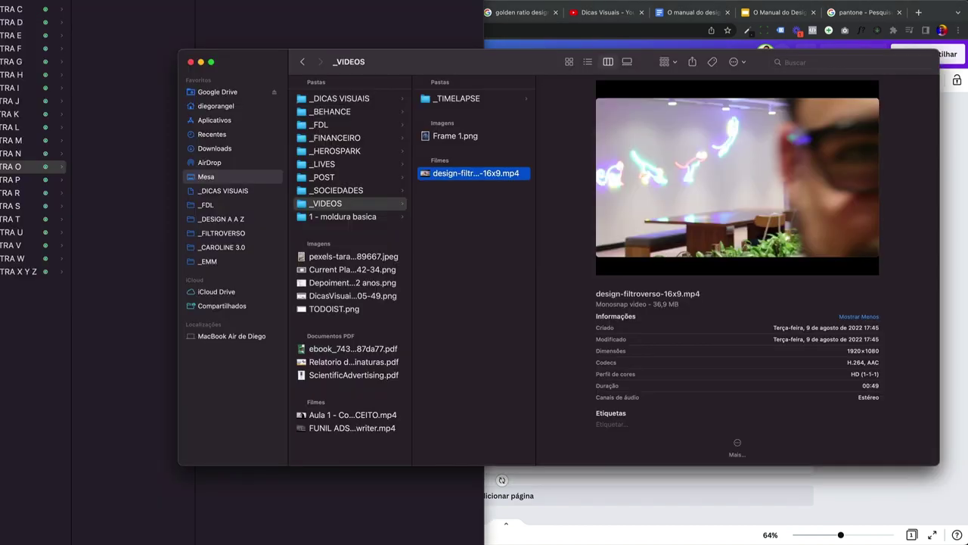
left_click(469, 136)
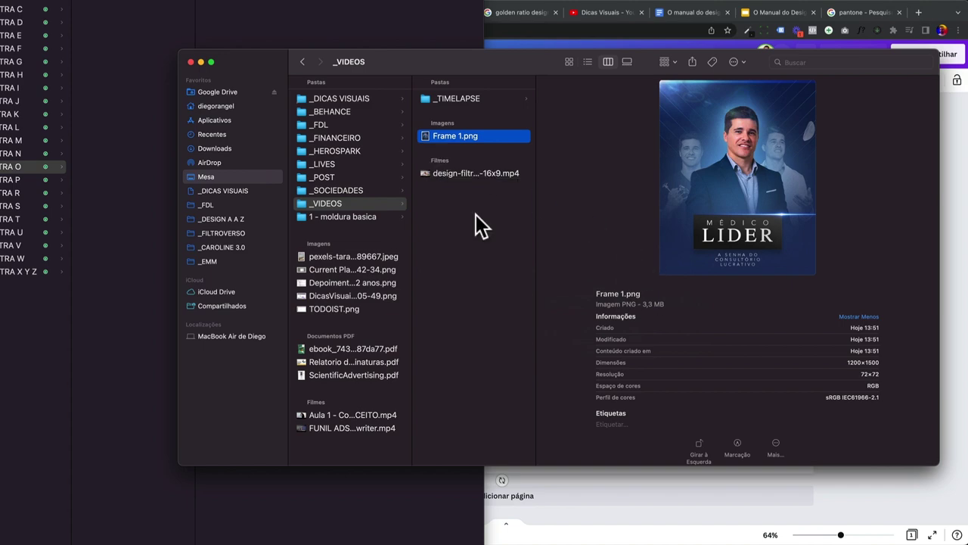
key("space")
left_click_drag(731, 3, 615, 91)
left_click_drag(419, 99, 499, 45)
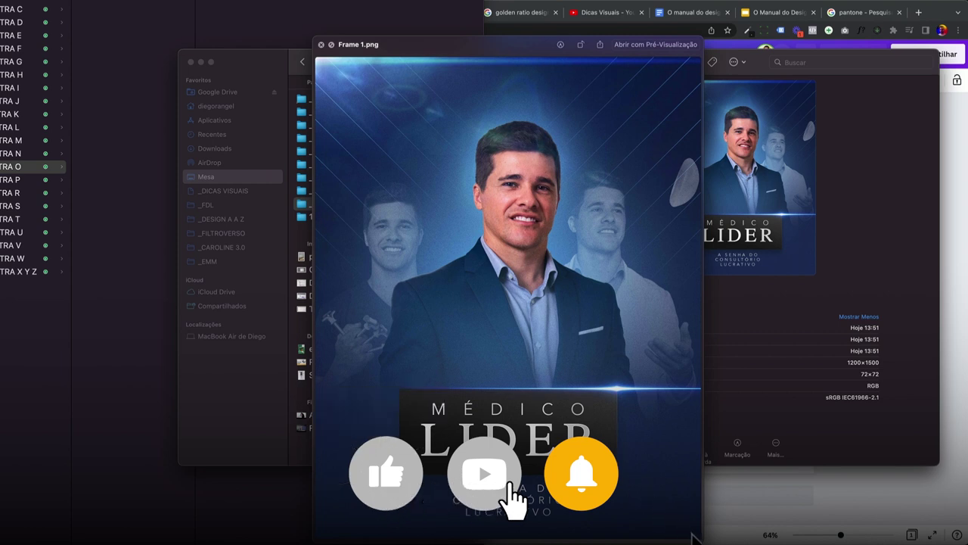
left_click_drag(700, 536, 696, 523)
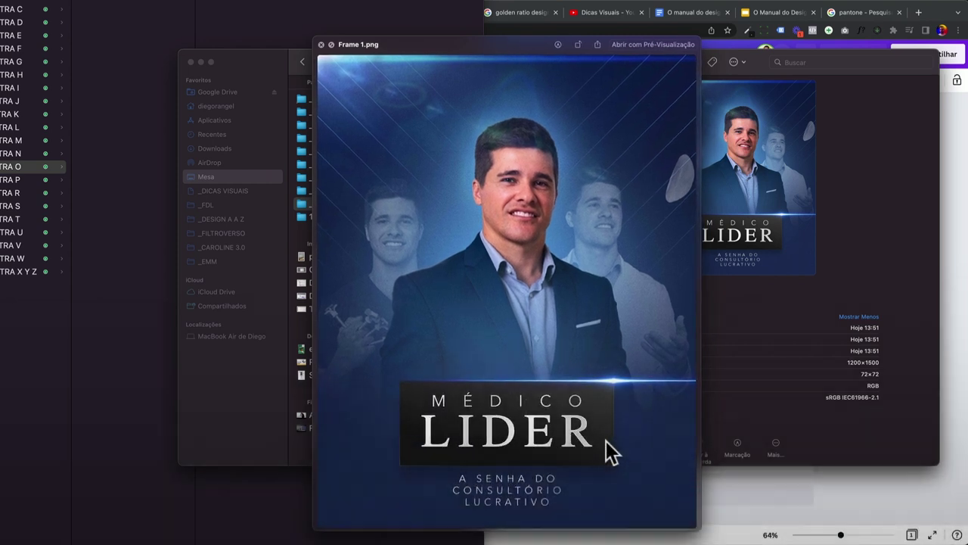
key("space")
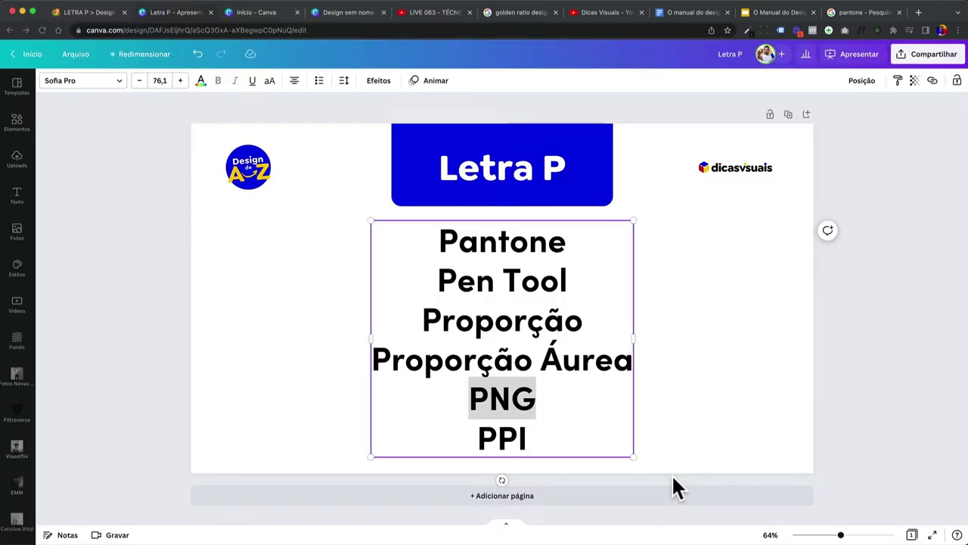
Step: Return to the Letra P presentation in Canva, open its download settings and set the file format to PNG
left_click(672, 476)
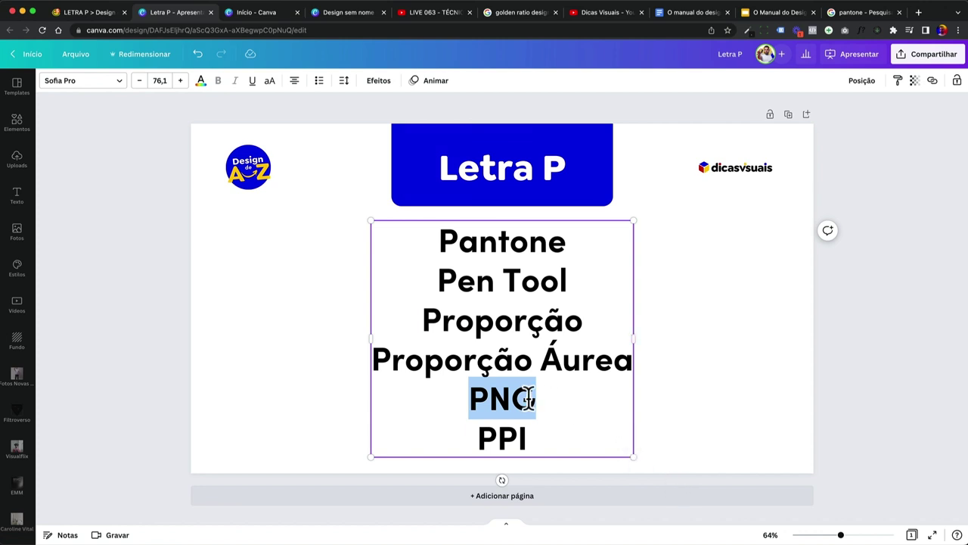
left_click(701, 331)
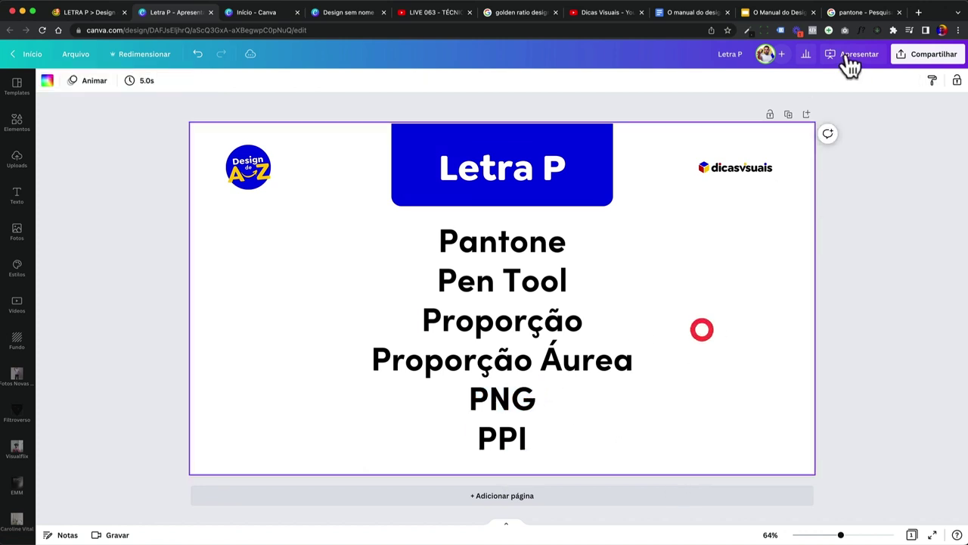
left_click(930, 57)
left_click(805, 298)
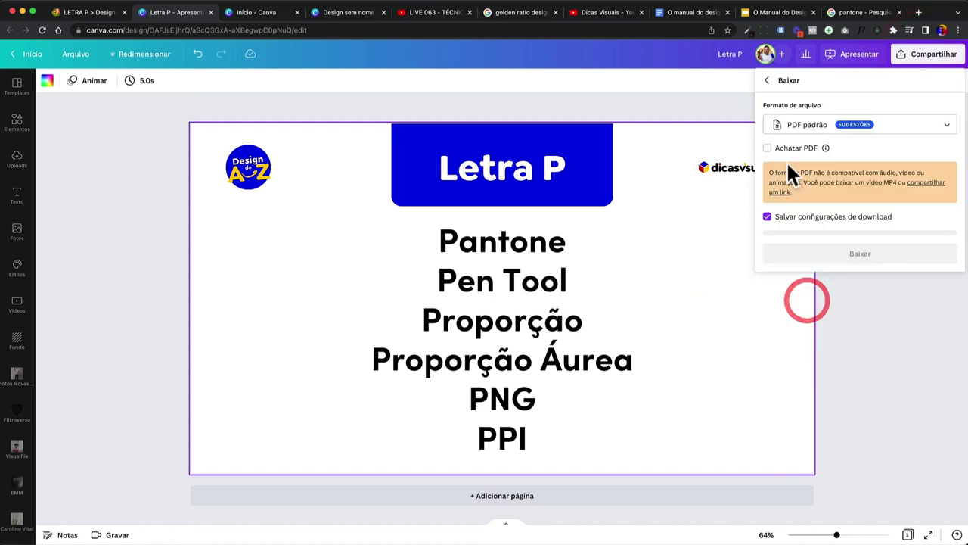
left_click(805, 128)
left_click(806, 95)
Step: Point out the Fundo transparente option in the PNG download settings, leaving it off
left_click(792, 187)
left_click(793, 186)
left_click(793, 187)
left_click(783, 188)
left_click(786, 186)
left_click(787, 187)
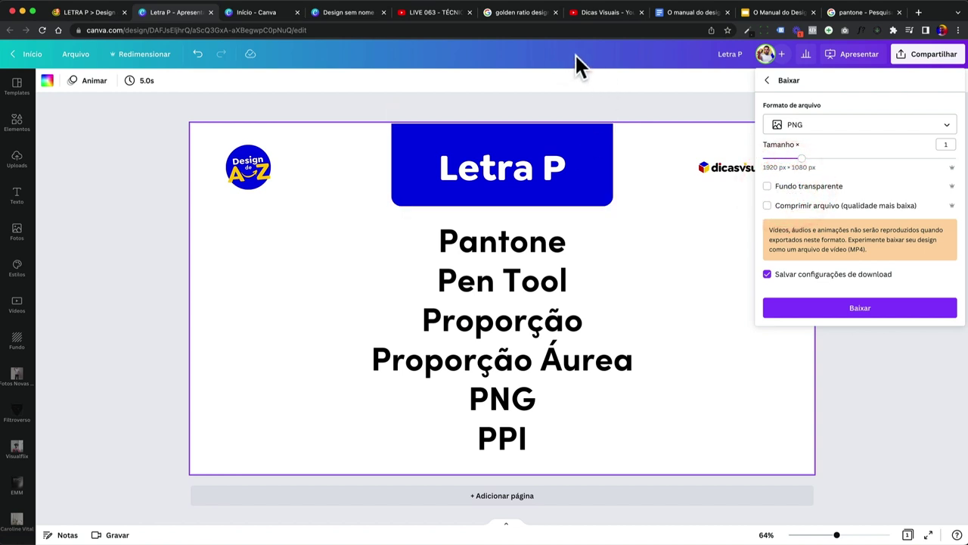
Step: Search the Dicas Visuais YouTube channel for "png" and look at the Ferramenta escondida no Google para Imagens Transparentes video in the results
left_click(610, 13)
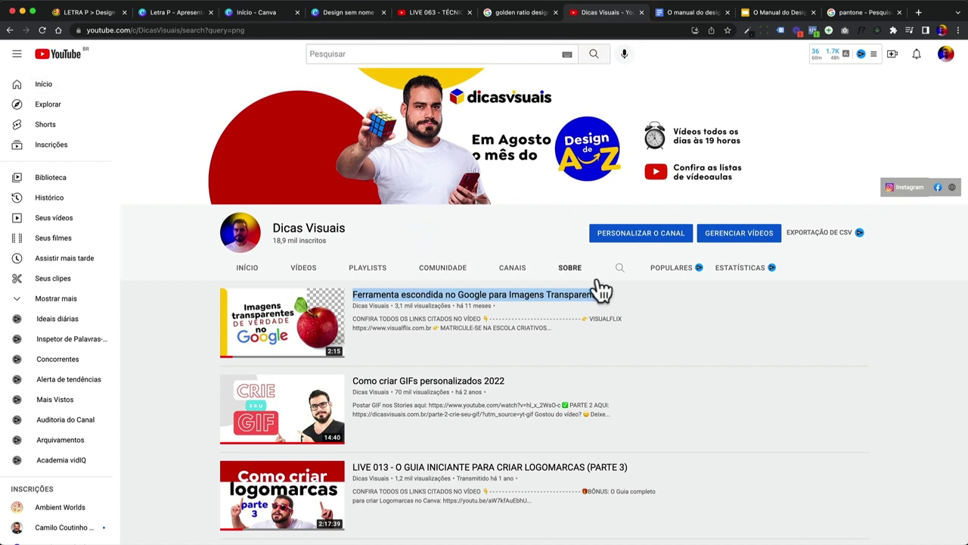
left_click(619, 268)
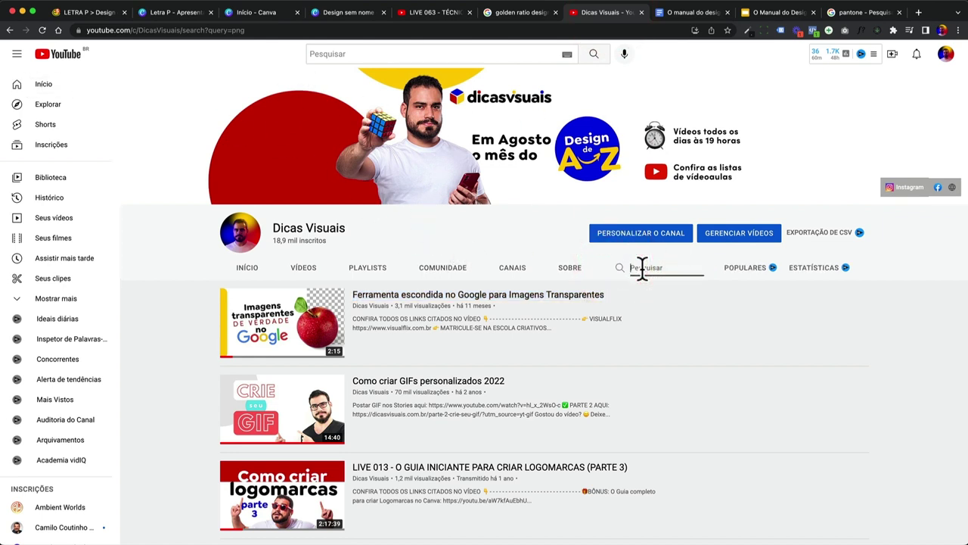
key("Return")
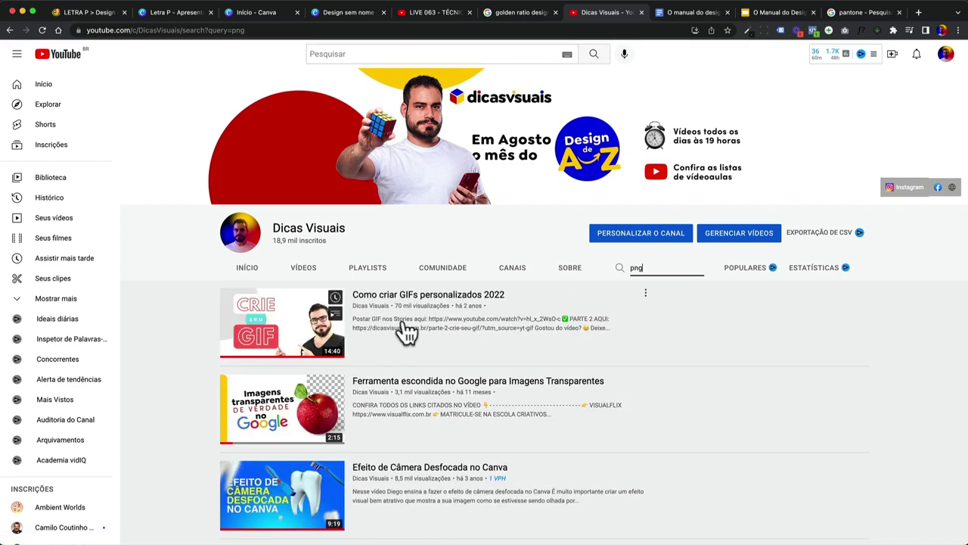
scroll(301, 413, "down", 2)
scroll(296, 403, "down", 1)
scroll(251, 337, "up", 5)
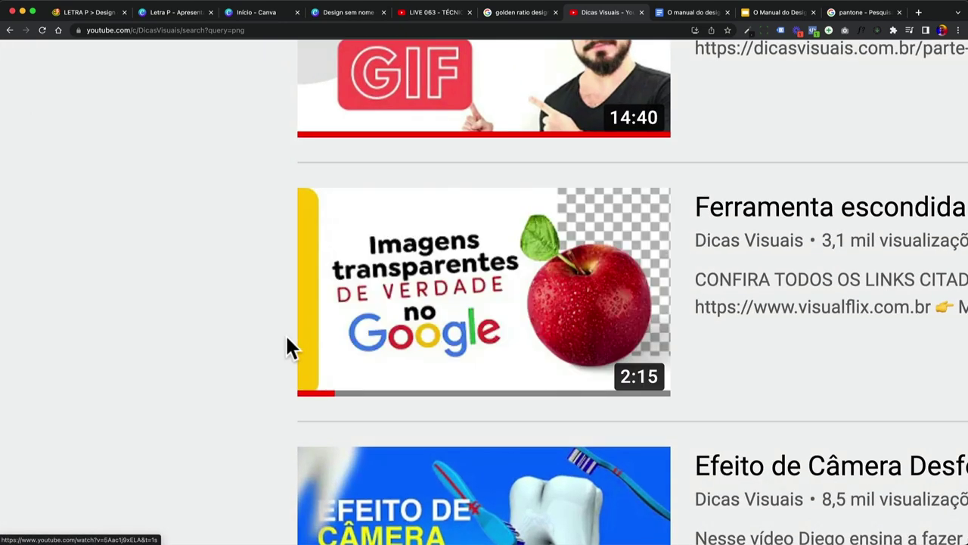
scroll(372, 335, "down", 5)
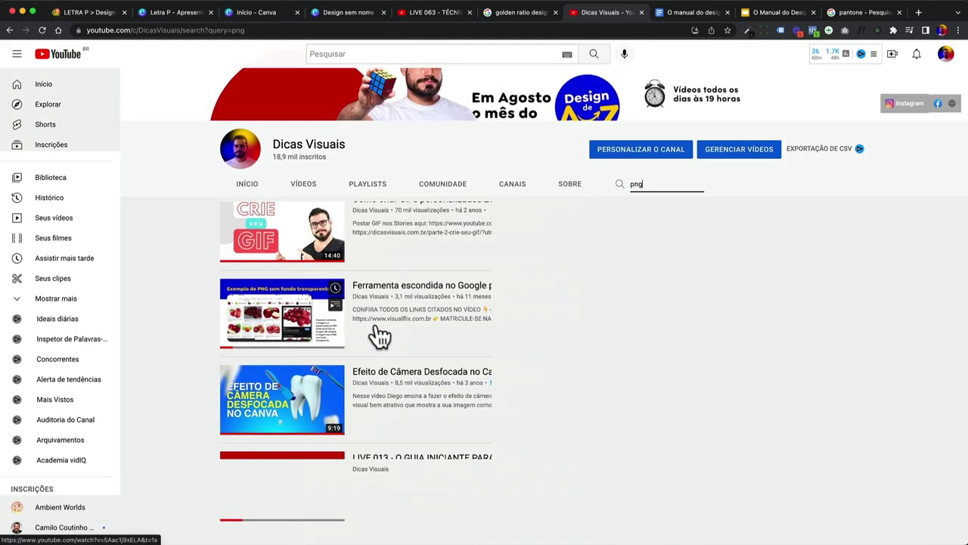
Step: Search Google Images for "png" and open the preview of the hand holding a blank card from Freepik
left_click(503, 11)
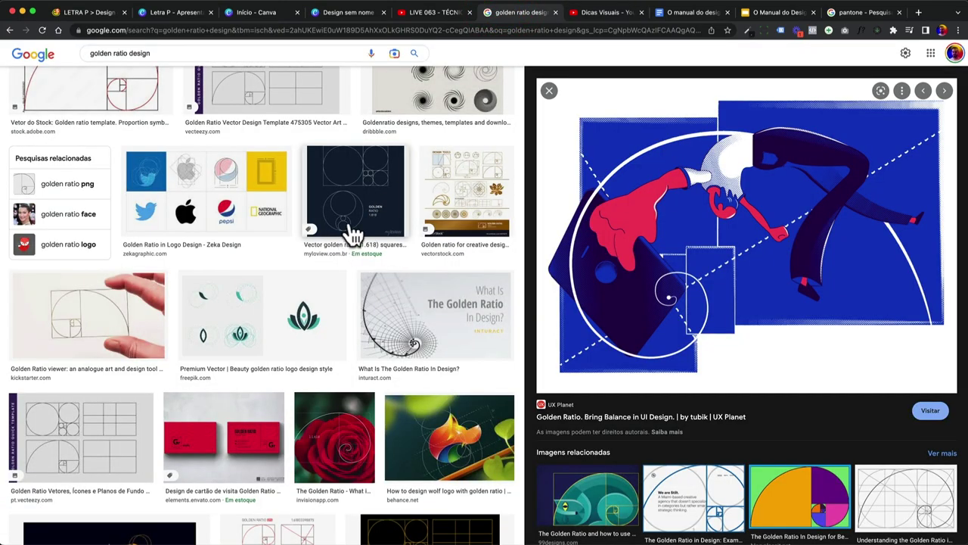
scroll(353, 224, "up", 8)
triple_click(179, 65)
type("png")
key("Return")
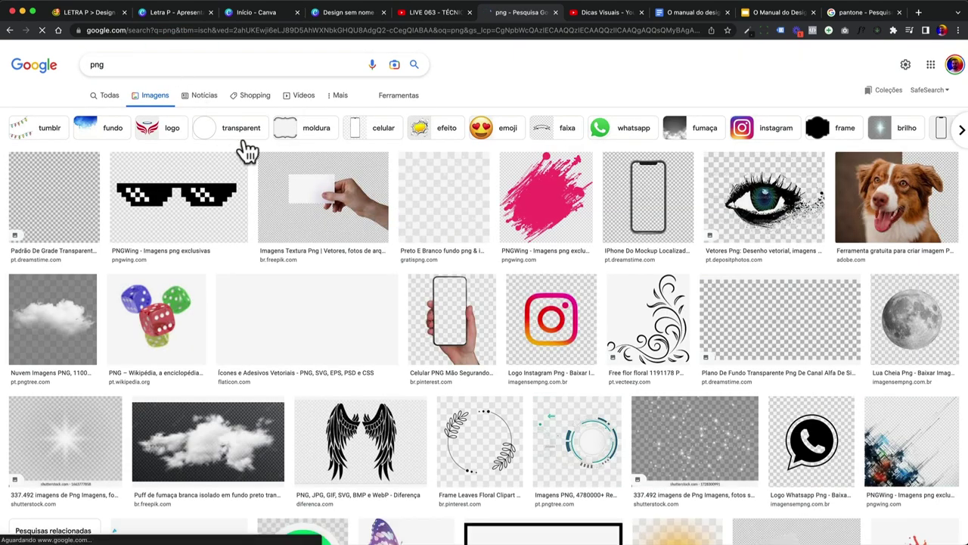
left_click(308, 200)
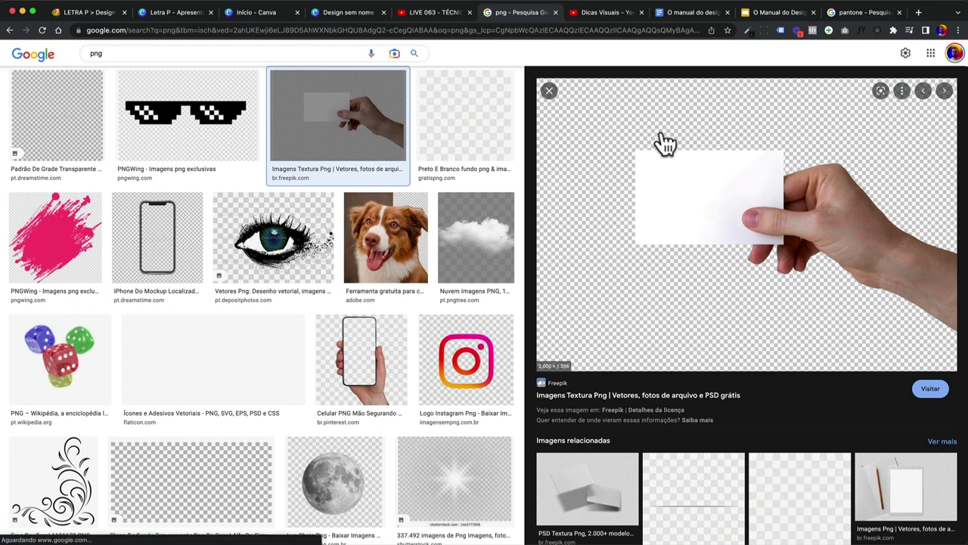
Step: Save the previewed image of the hand holding a card to the _VIDEOS folder, keeping the suggested file name
right_click(599, 221)
left_click(626, 319)
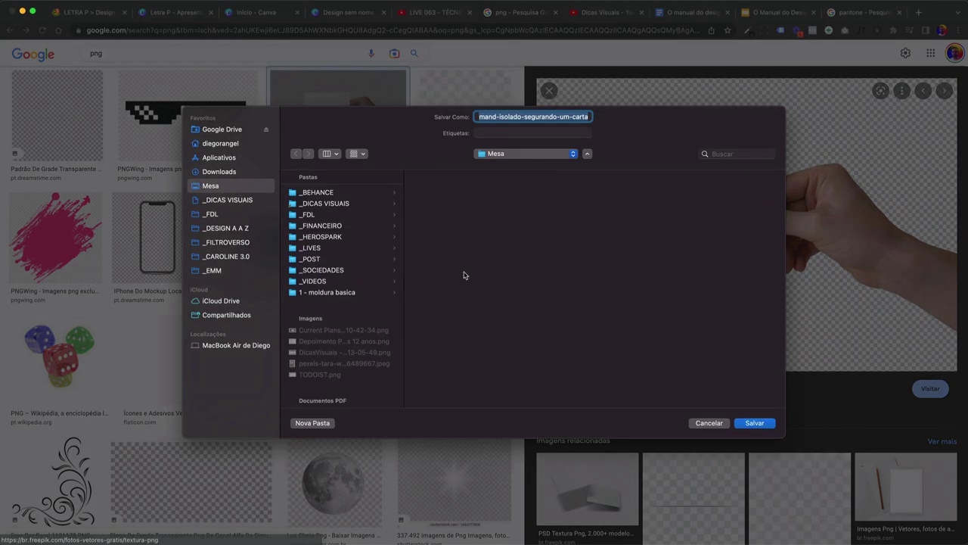
left_click(316, 282)
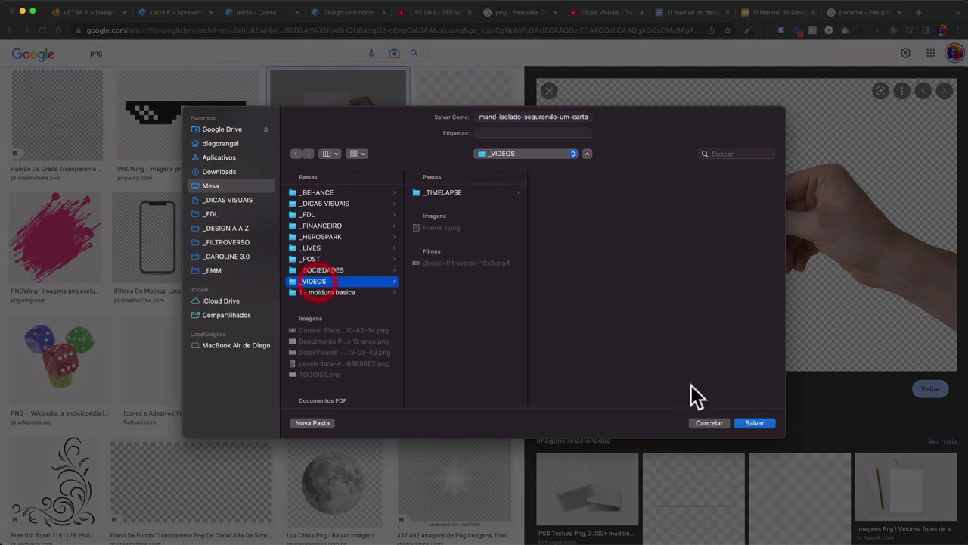
left_click(742, 421)
Step: Switch to Finder, check the file type of the saved hand image and view it in a quick preview before returning to the browser
key("super+Tab")
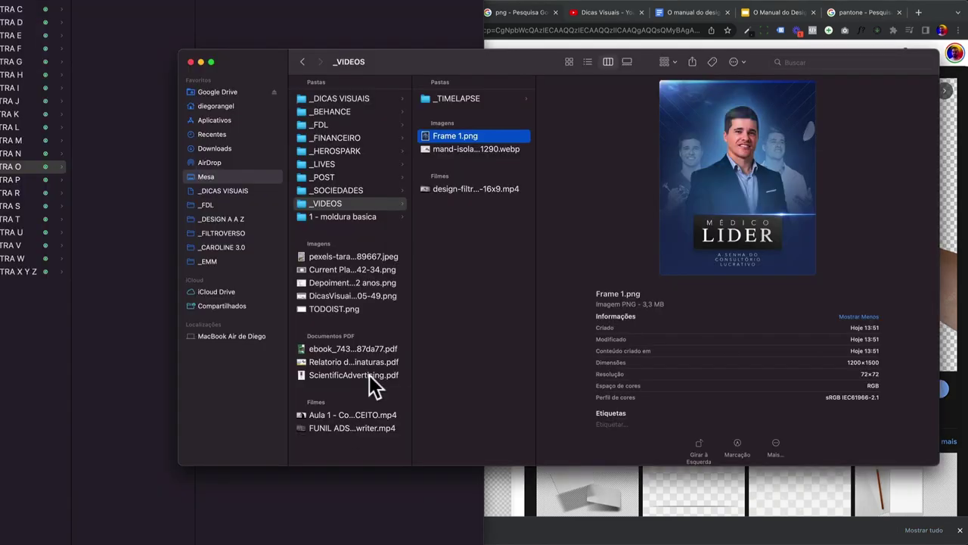
left_click(450, 149)
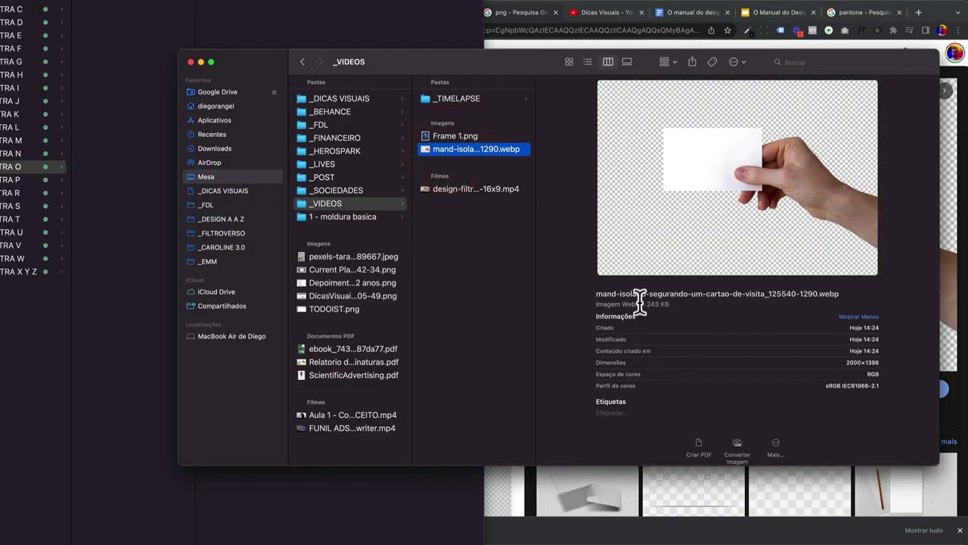
scroll(635, 304, "up", 5)
scroll(635, 302, "up", 1)
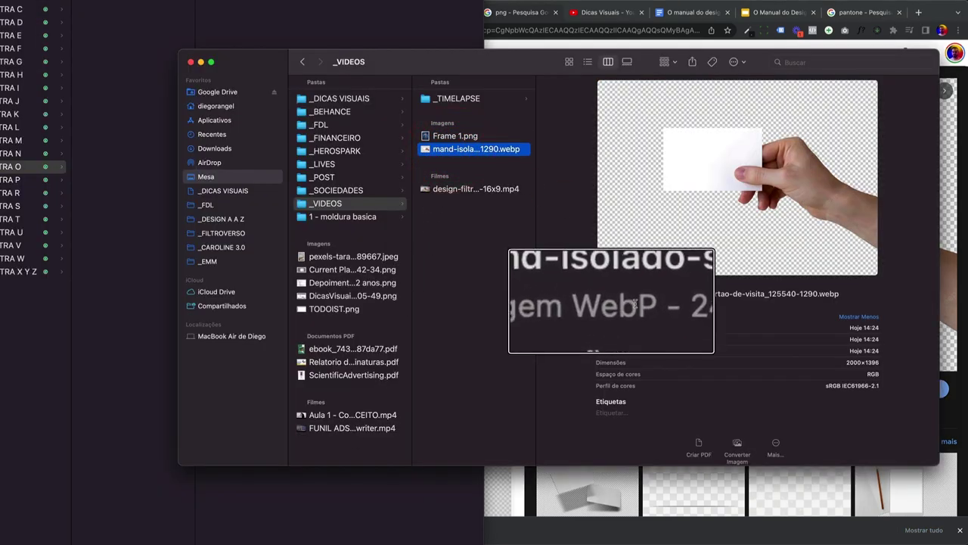
scroll(636, 303, "down", 5)
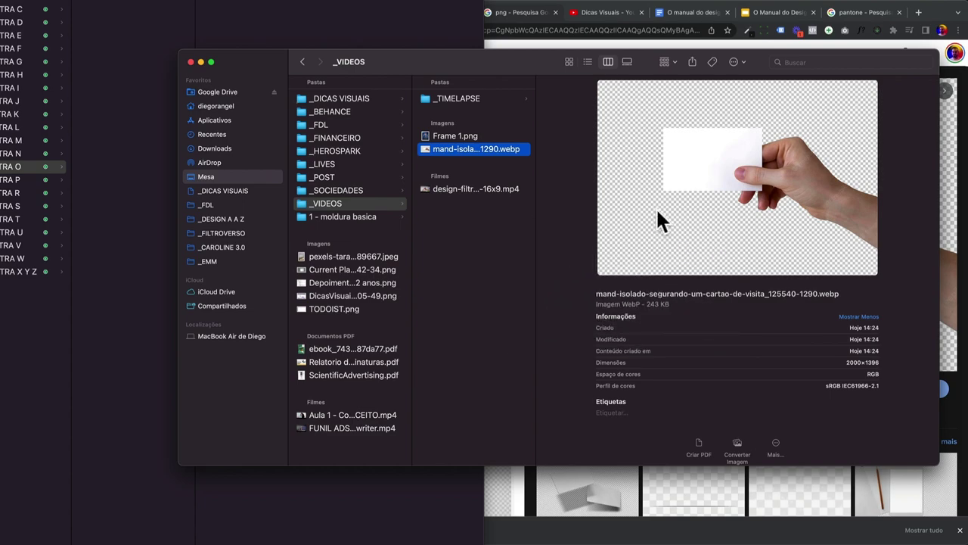
key("space")
key("space")
key("super+Tab")
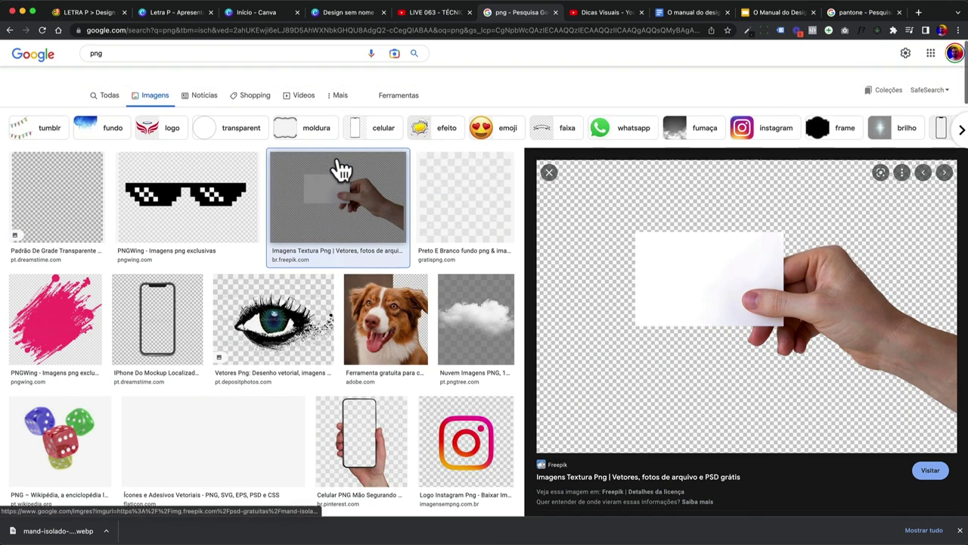
Step: Return to the Letra P presentation in Canva, close the download settings and highlight the terms PNG and PPI in turn
left_click(420, 14)
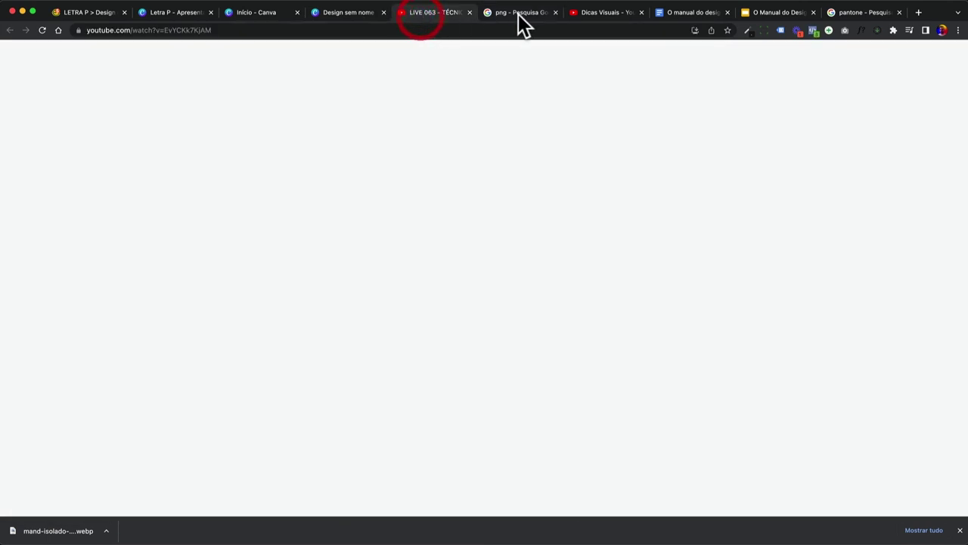
left_click(595, 14)
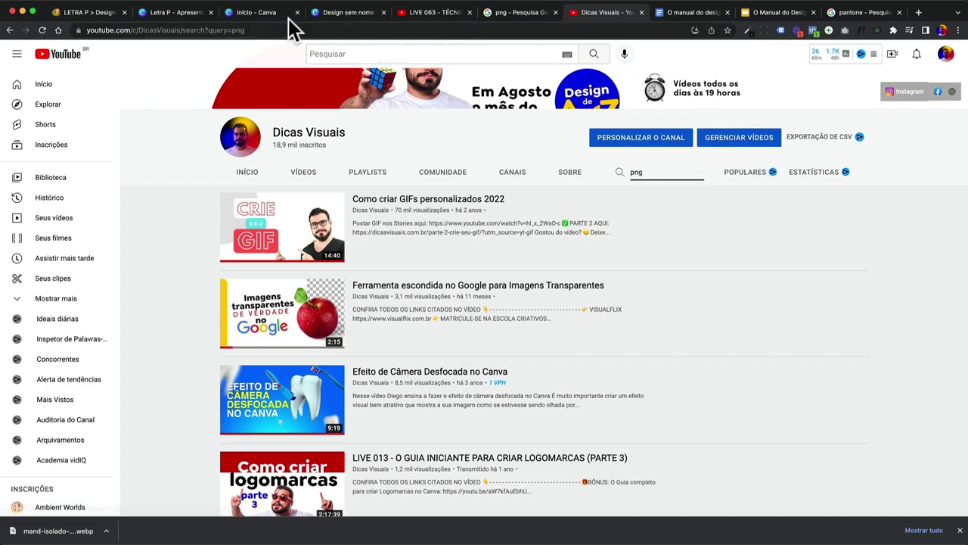
left_click(179, 15)
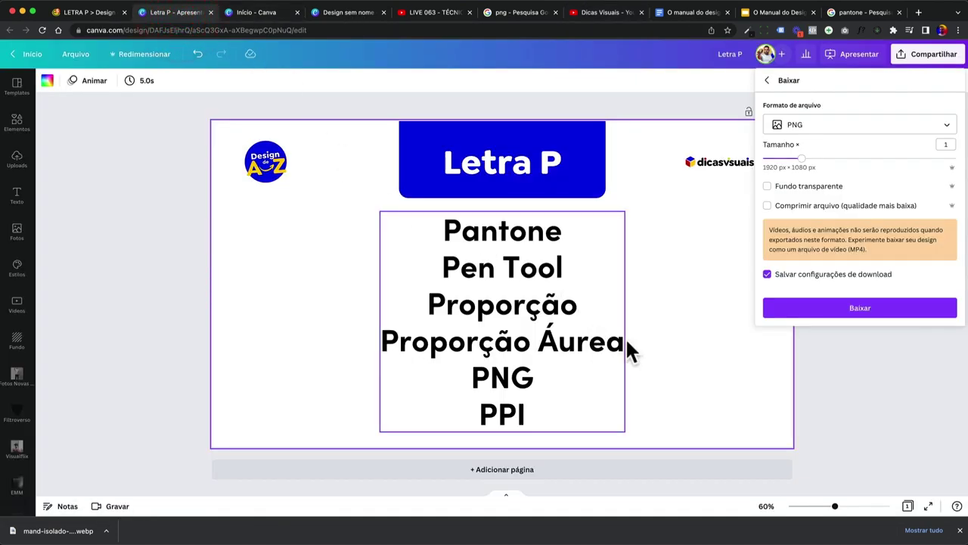
left_click(659, 344)
double_click(529, 376)
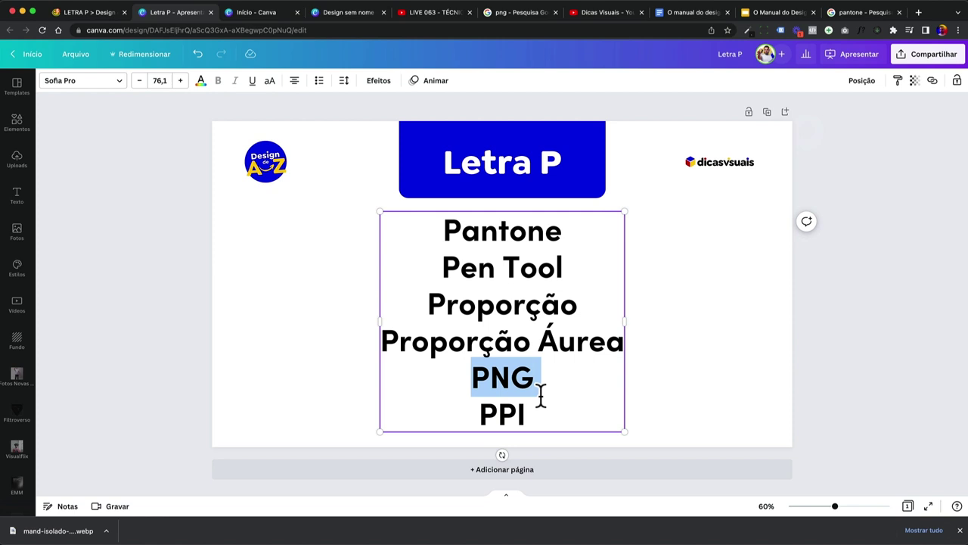
left_click_drag(541, 401, 459, 417)
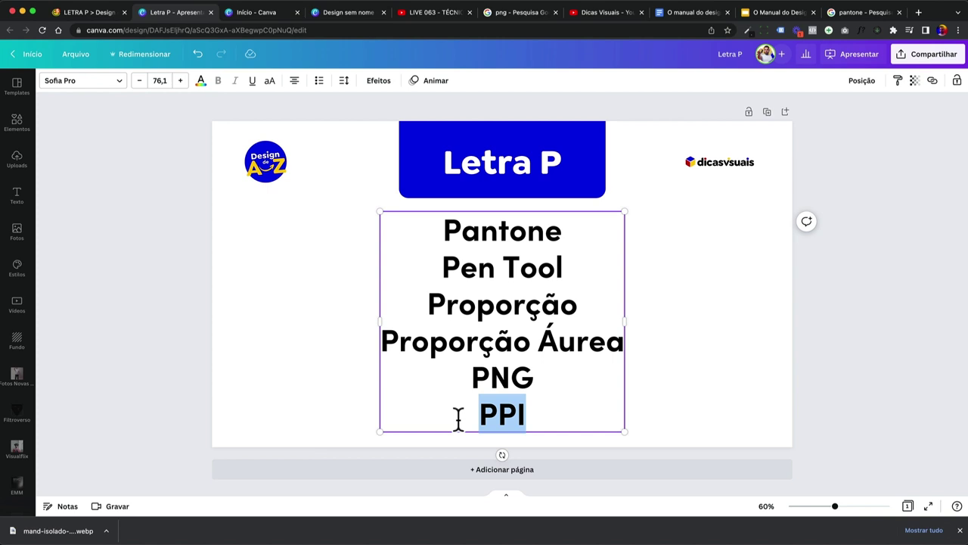
Step: Open O manual do designer competente in Google Docs, dismiss the downloads bar and examine the explanation of DPI versus PPI
left_click(681, 12)
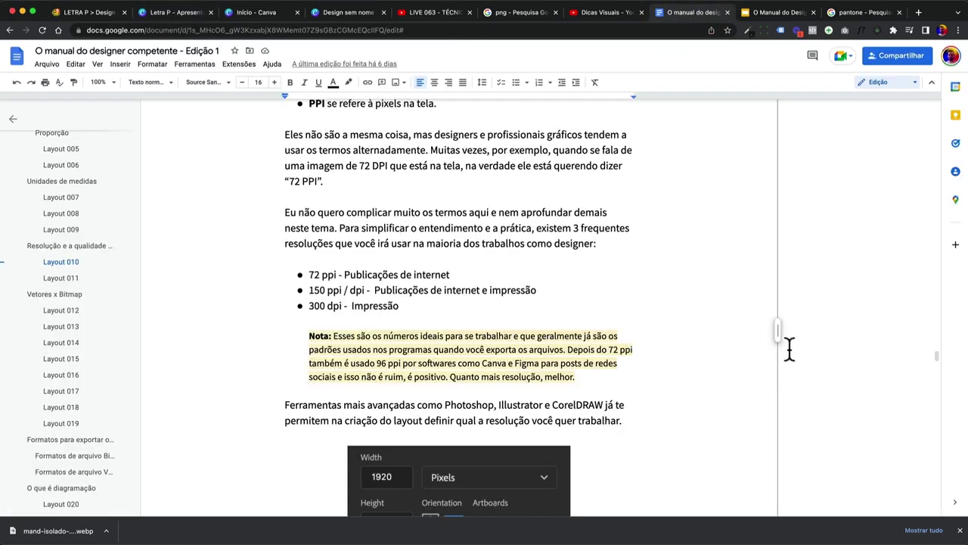
left_click(960, 530)
scroll(462, 303, "up", 3)
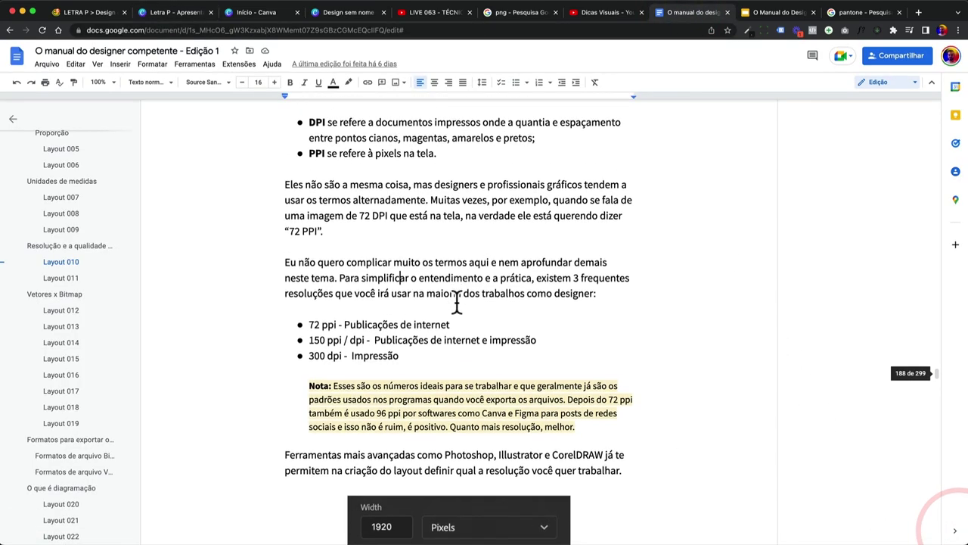
scroll(457, 301, "down", 1)
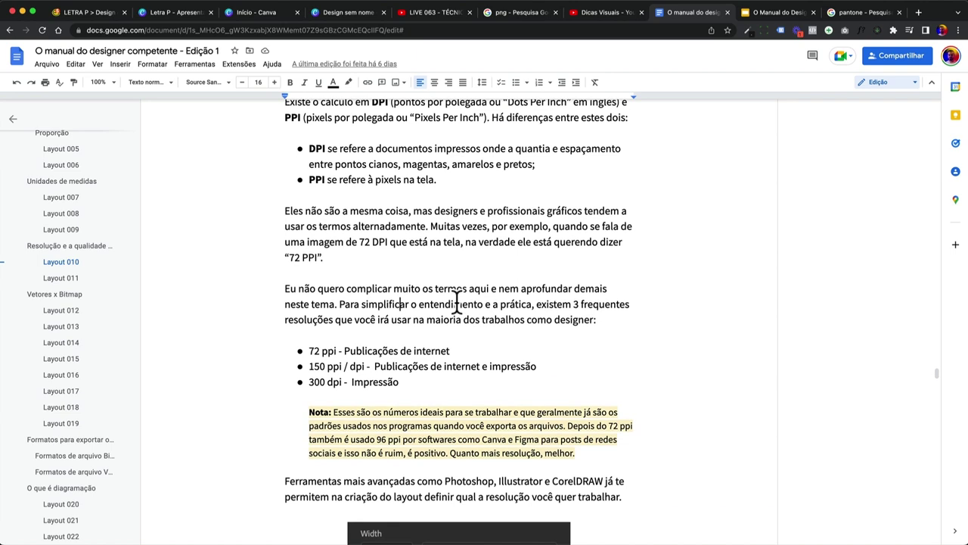
scroll(457, 301, "up", 2)
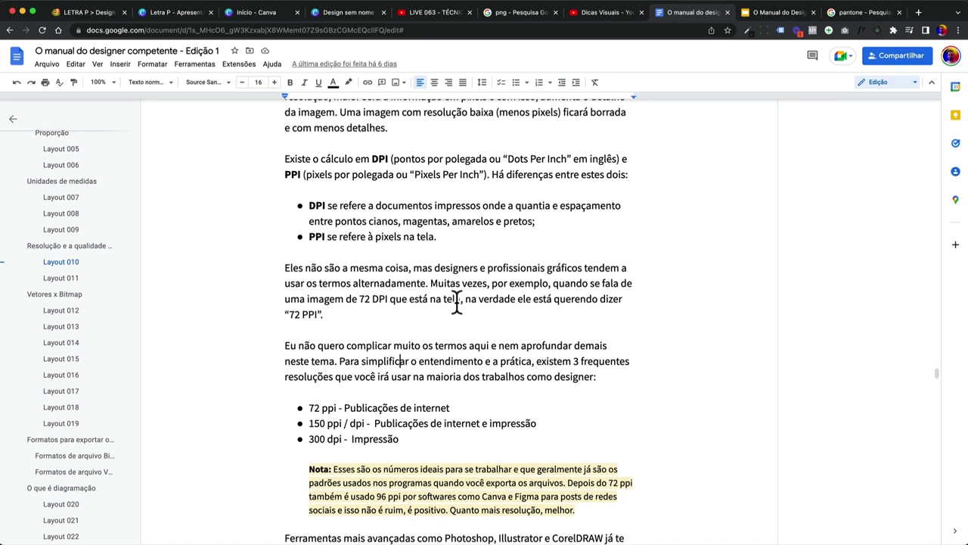
left_click(384, 237)
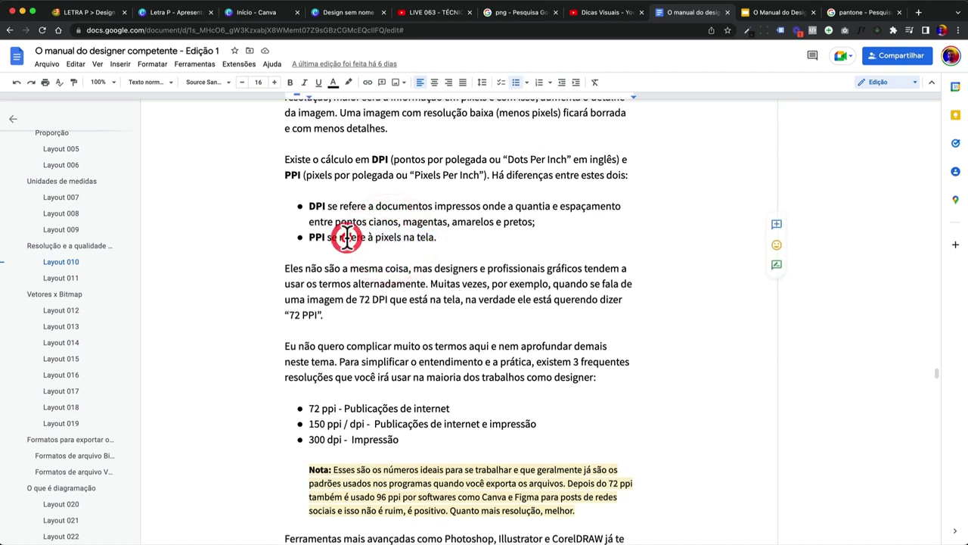
scroll(349, 237, "down", 1)
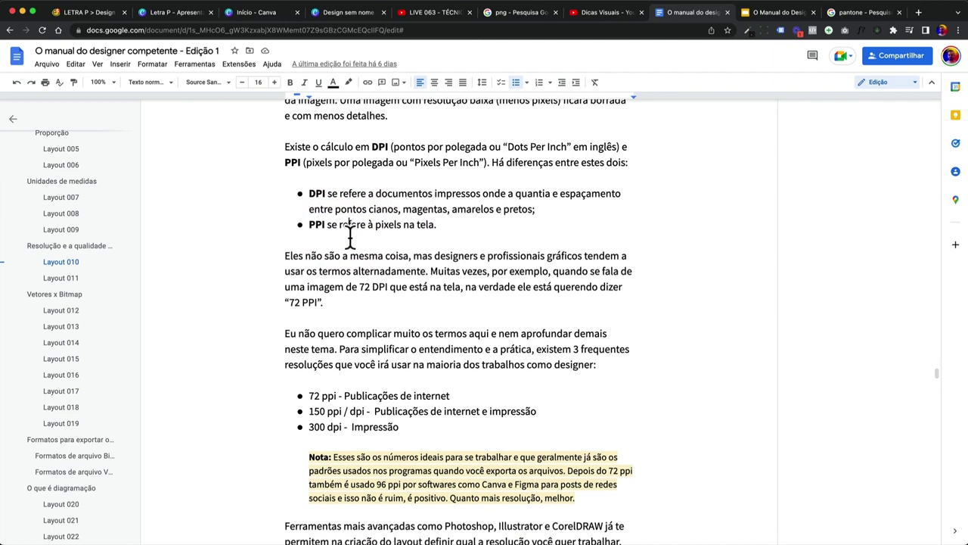
scroll(349, 237, "down", 6)
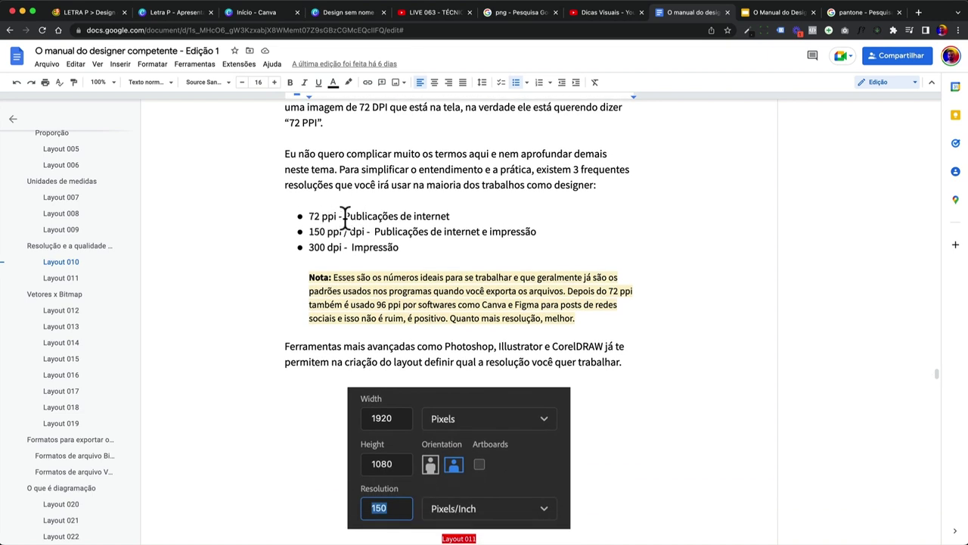
Step: Point out the 72 ppi and 150 ppi / dpi items in the resolution list and highlight both lines
left_click_drag(345, 216, 436, 214)
left_click(436, 214)
double_click(457, 213)
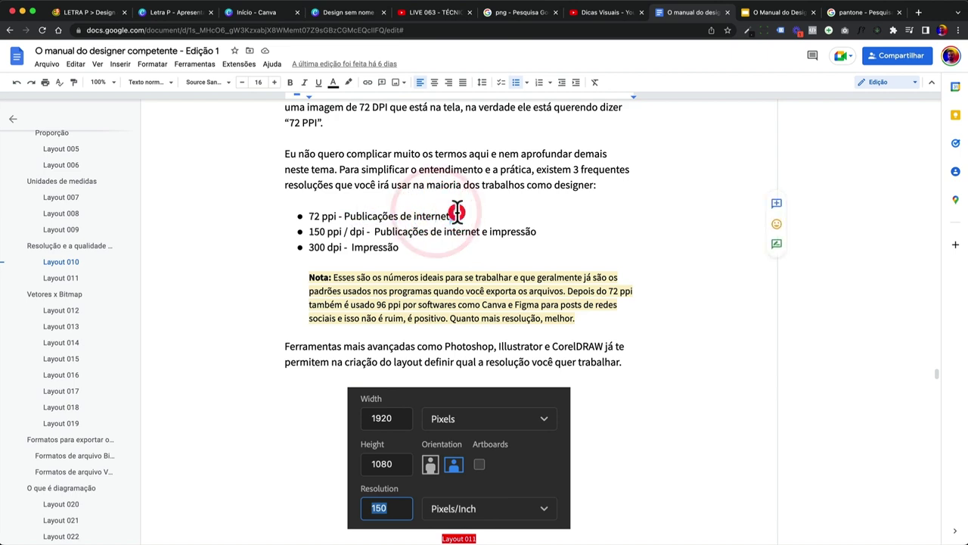
left_click(335, 230)
type("/")
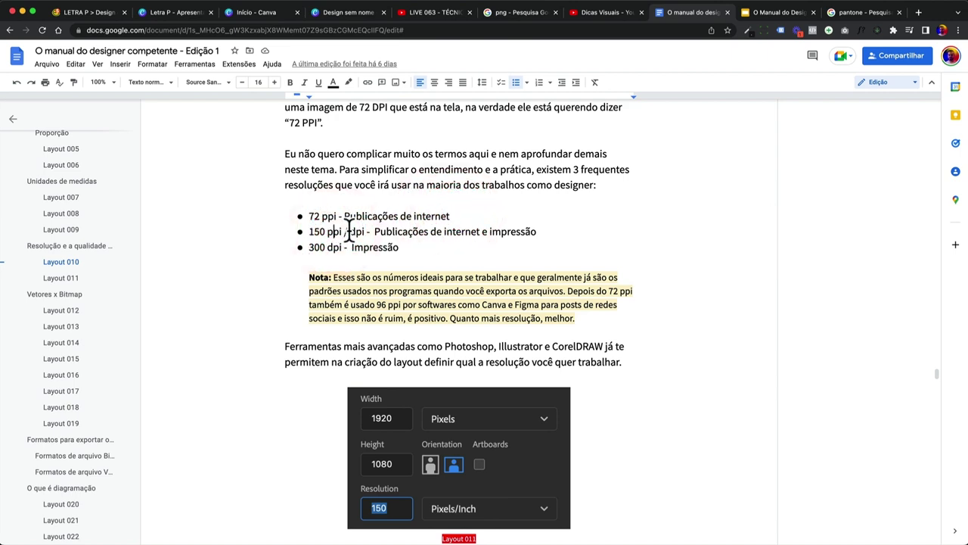
left_click(361, 231)
left_click(501, 231)
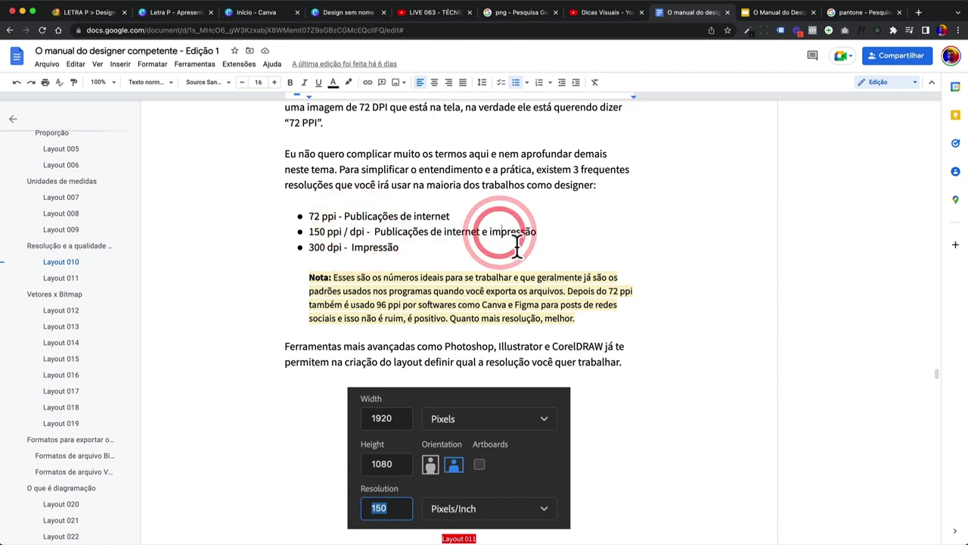
left_click_drag(538, 232, 300, 215)
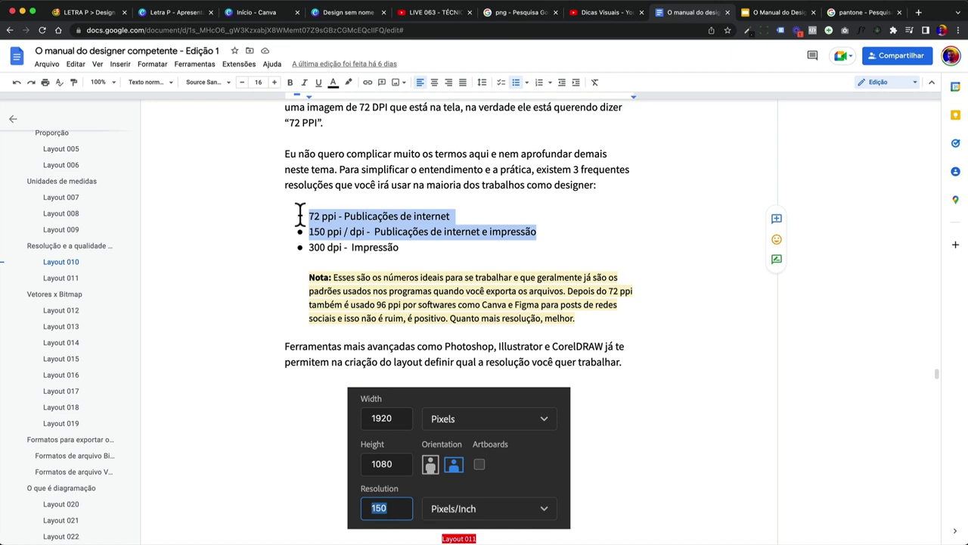
Step: Highlight the 300 dpi - Impressão item in the resolution list
left_click(316, 247)
left_click_drag(309, 231, 401, 249)
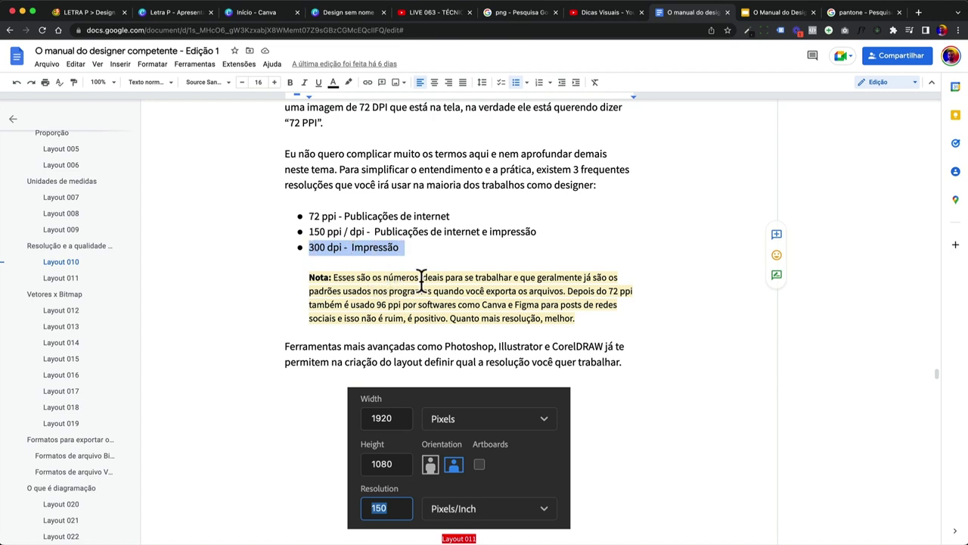
scroll(416, 280, "down", 3)
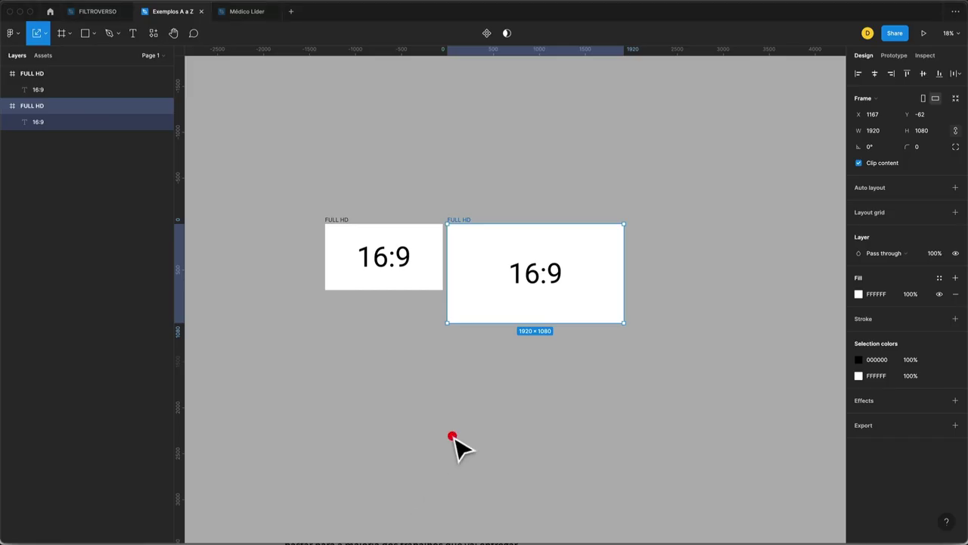
Step: Switch to Figma, deselect the FULL HD frame in Exemplos A a Z and open the Médico Líder file
left_click(452, 434)
scroll(549, 335, "up", 3, "ctrl")
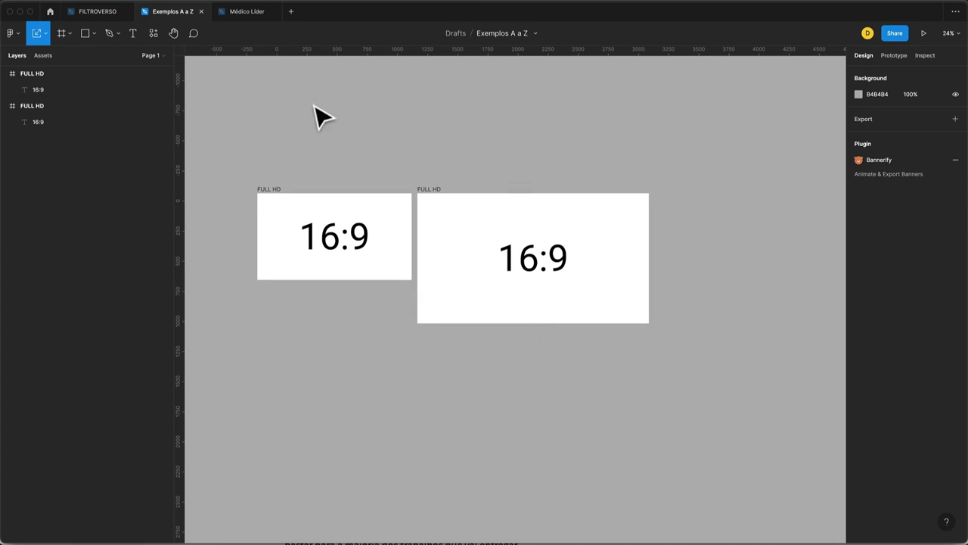
left_click(252, 14)
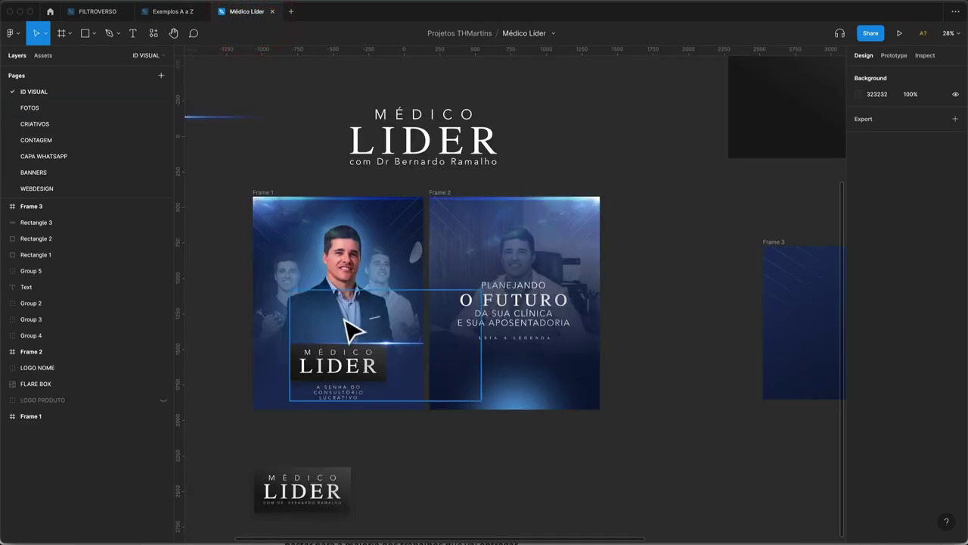
Step: Select Frame 1, the Médico Líder portrait design, on the ID VISUAL page
left_click(222, 271)
scroll(331, 281, "down", 3, "ctrl")
scroll(327, 266, "left", 2)
scroll(327, 265, "up", 2, "ctrl")
scroll(361, 275, "up", 3, "ctrl")
left_click(396, 190)
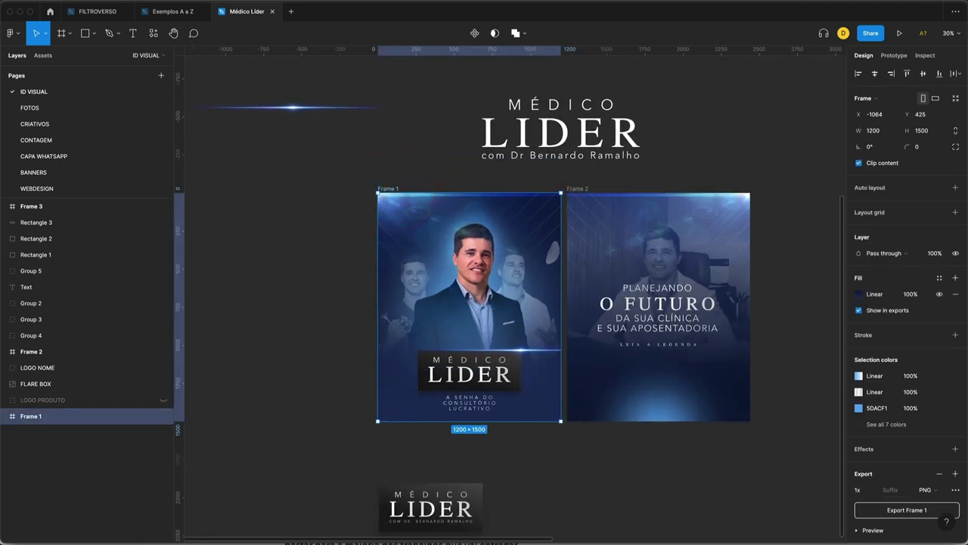
Step: Switch to Finder and examine the dimensions and resolution of Frame 1.png in the _VIDEOS folder
key("super+Tab")
left_click(464, 138)
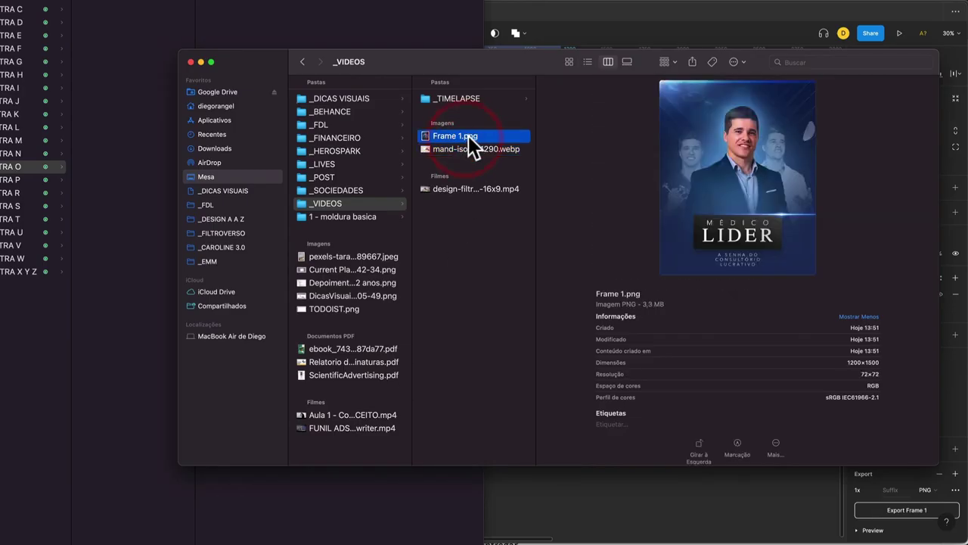
scroll(592, 367, "up", 3)
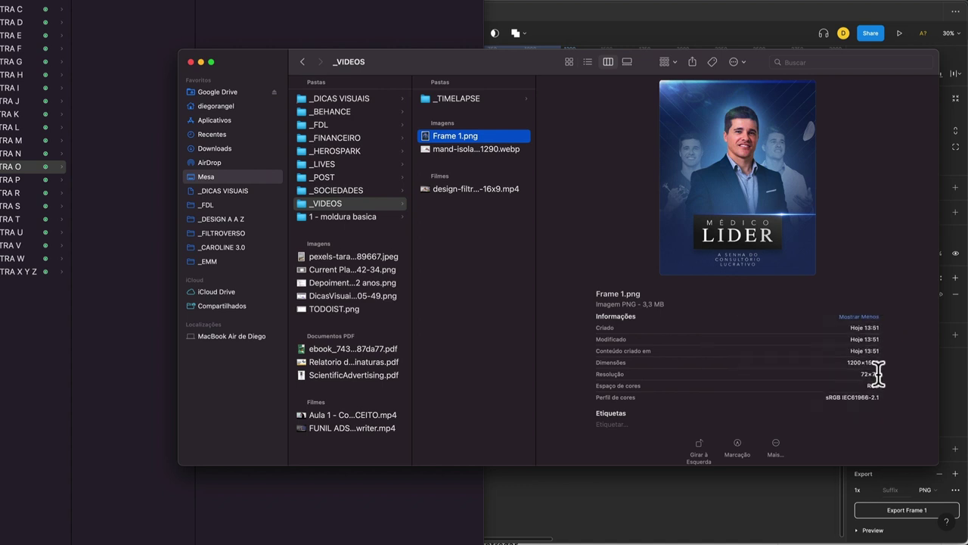
Step: Switch to Figma and export Frame 1 at 2x as Frame 2.png into the _VIDEOS folder
key("super+Tab")
scroll(876, 482, "down", 1)
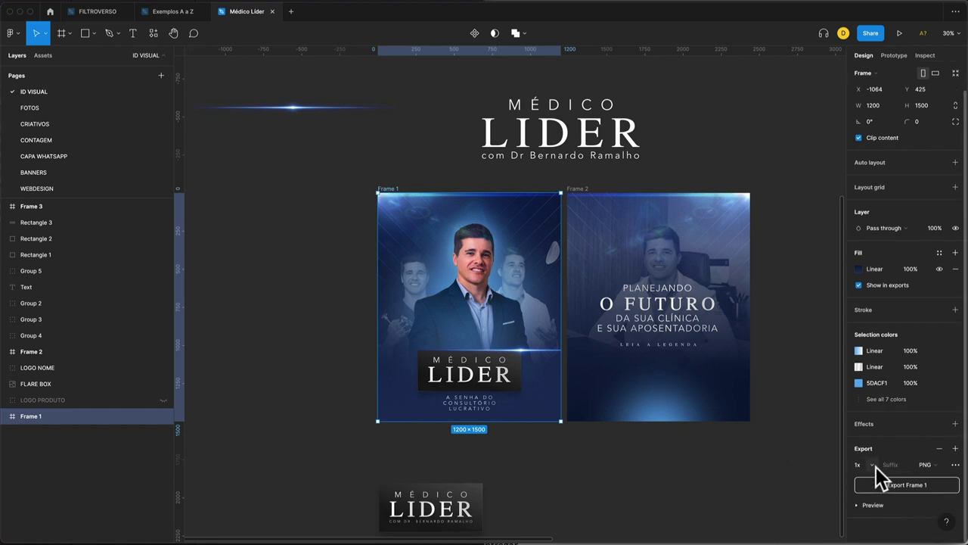
left_click(873, 464)
left_click(875, 487)
left_click(911, 490)
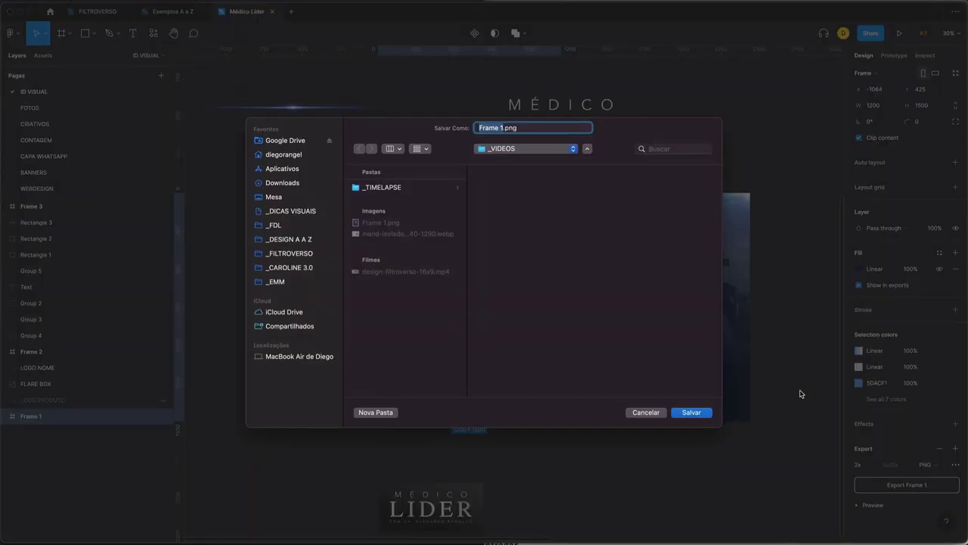
type("2")
key("Return")
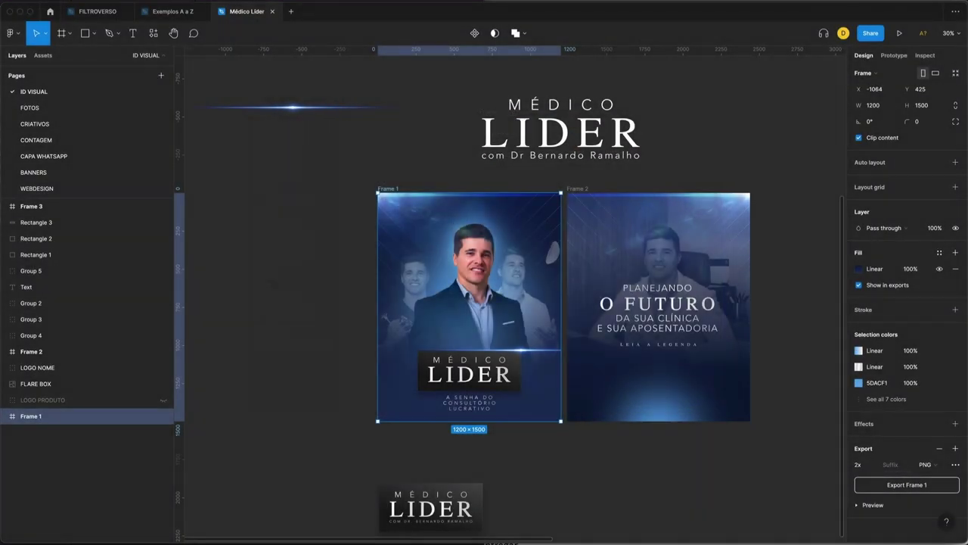
Step: Switch to Finder, select Frame 2.png and open its quick preview, resized and repositioned to show the whole image
key("super+Tab")
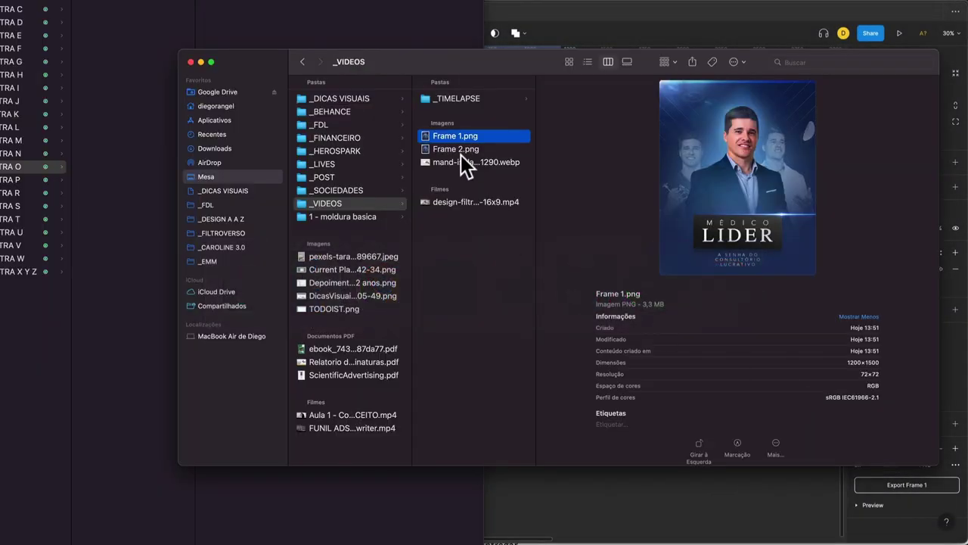
left_click(460, 148)
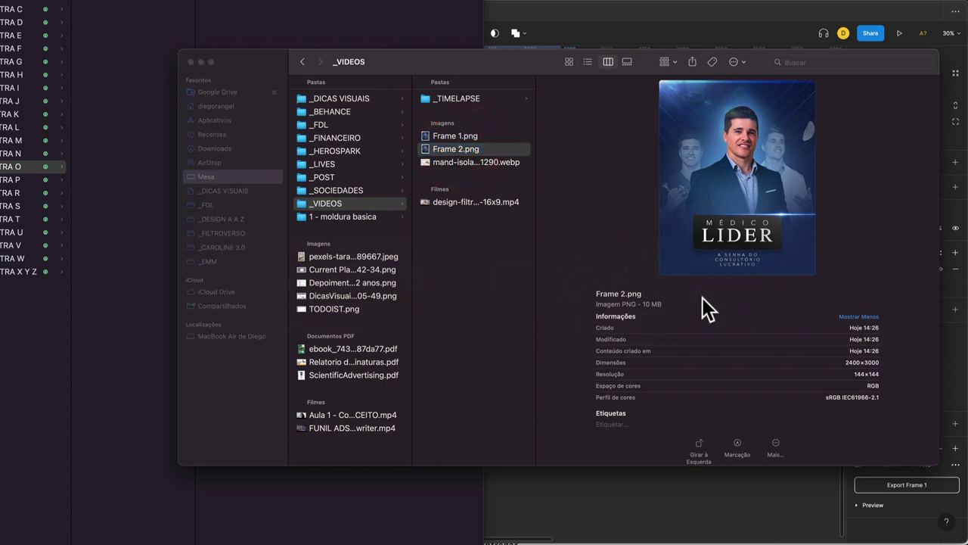
key("space")
left_click_drag(755, 542, 663, 439)
left_click_drag(471, 0, 508, 30)
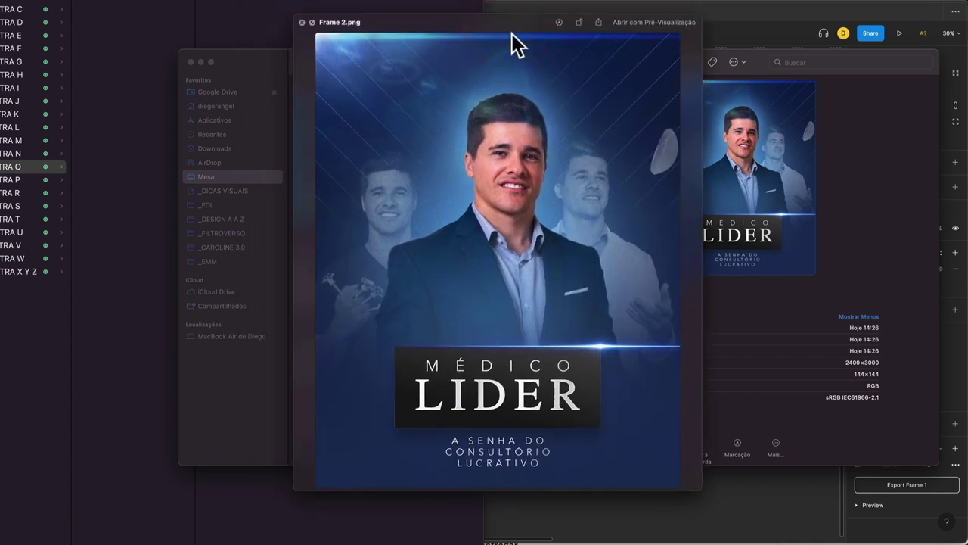
Step: Compare the quick previews of Frame 1.png and Frame 2.png by alternating between them, and close the preview
key("Left")
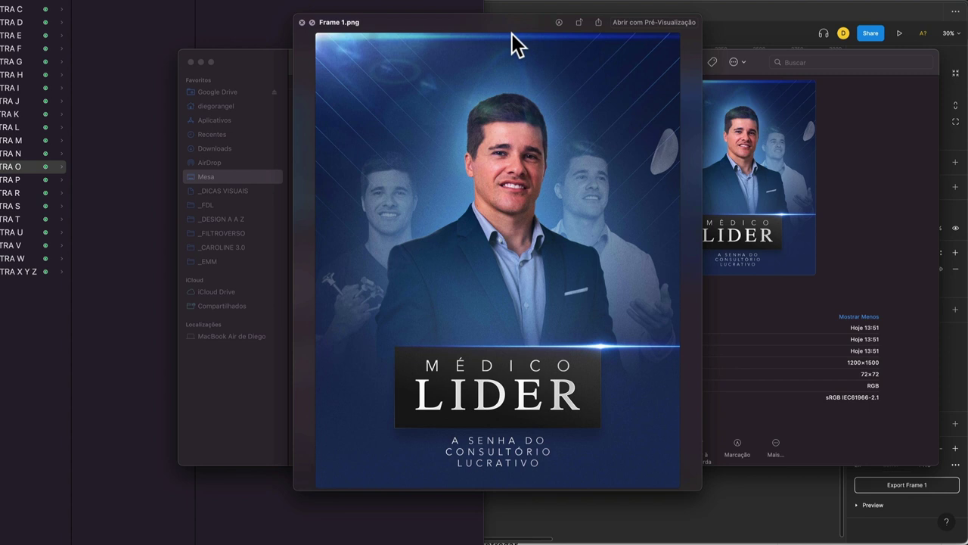
key("Right")
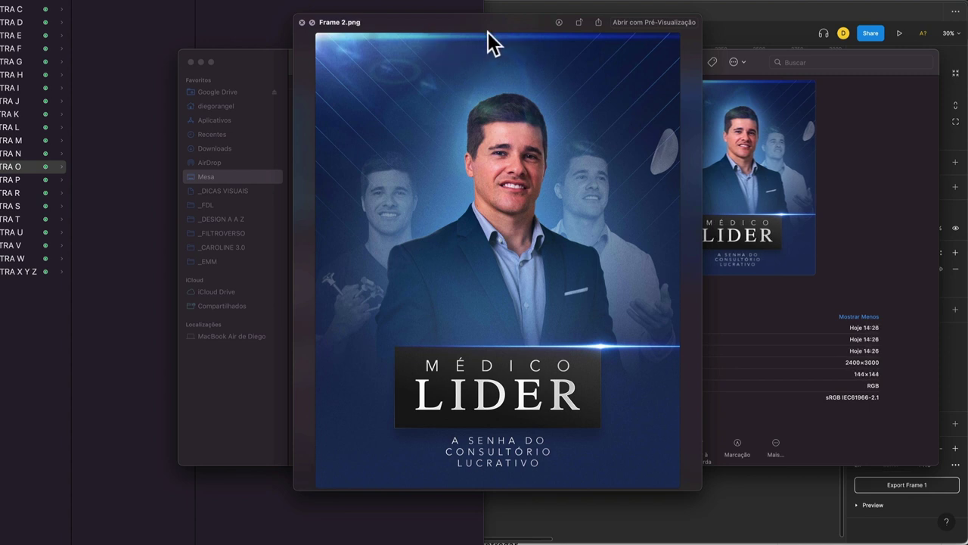
key("Left")
key("Right")
key("space")
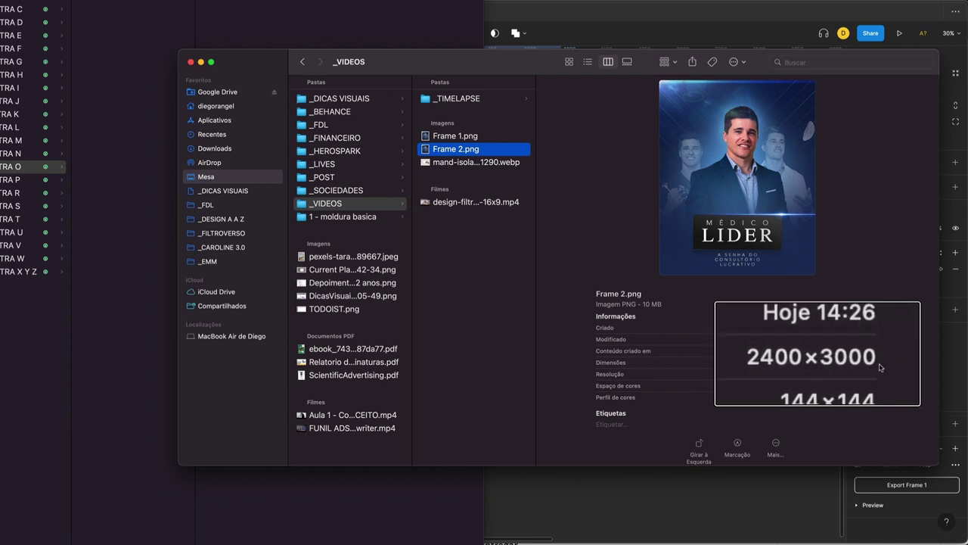
Step: Alternate between Frame 1.png and Frame 2.png to compare their listed dimensions and resolution
key("Up")
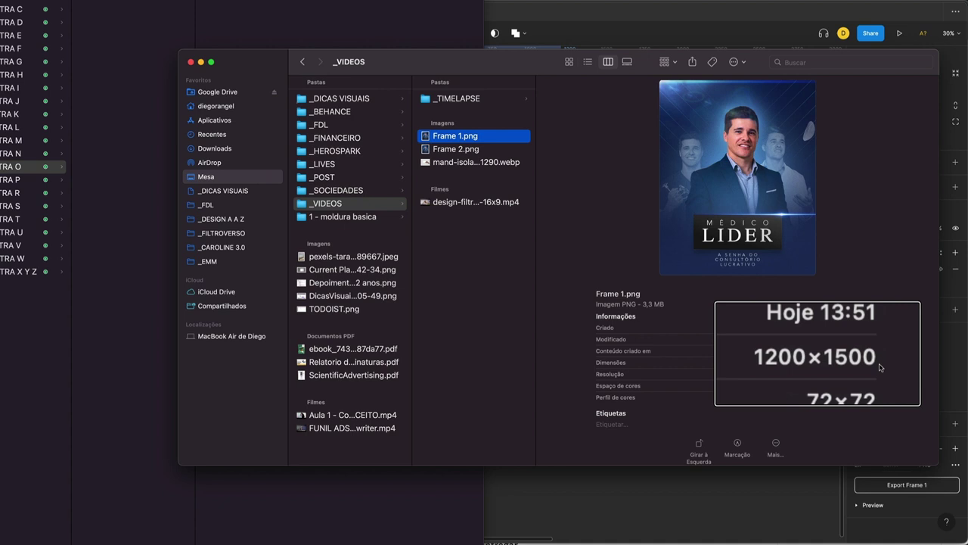
key("Down")
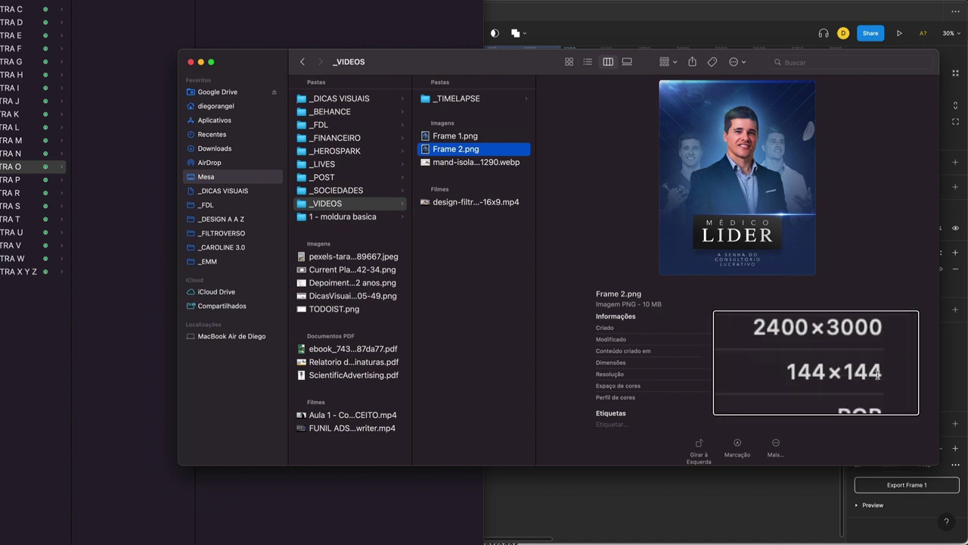
key("Up")
key("Down")
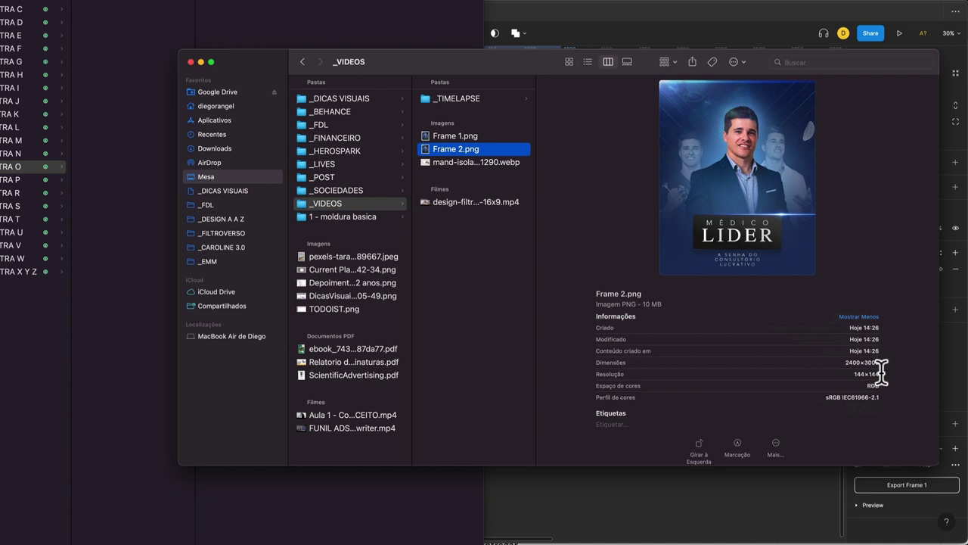
Step: Highlight the dimensions of Frame 2.png and check the file size of Frame 1.png against it
left_click_drag(847, 363, 880, 363)
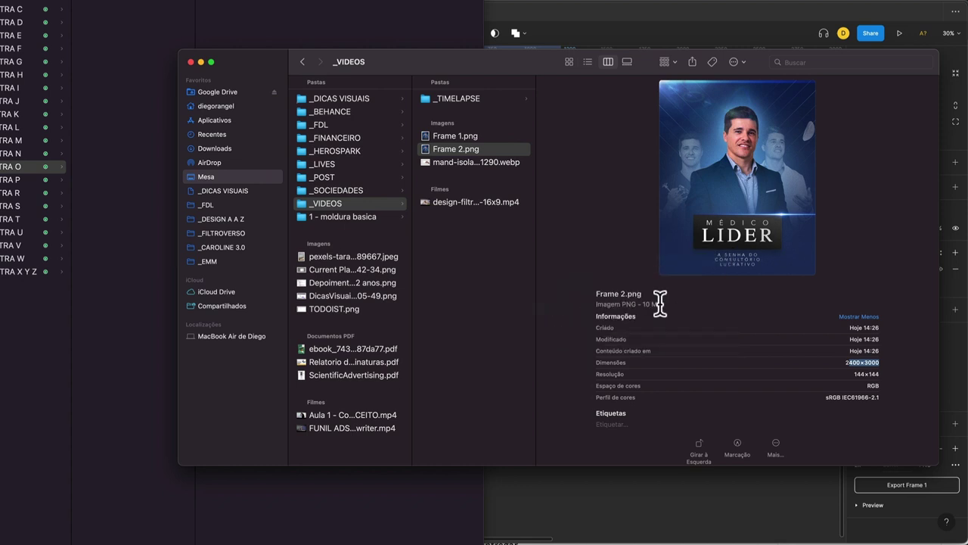
left_click(480, 135)
mouse_move(625, 303)
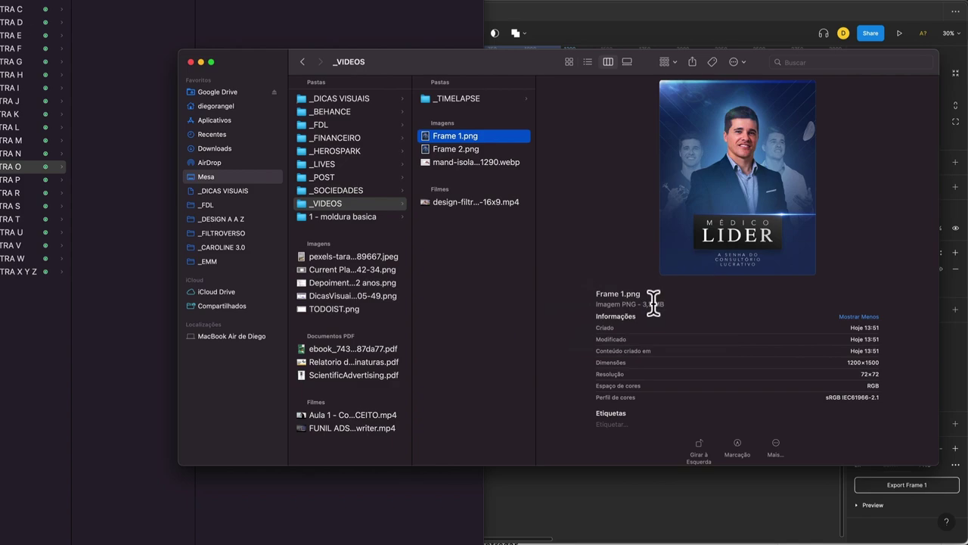
Step: Switch to the browser and return to the Letra P presentation in Canva
key("super+Tab")
key("super+Tab")
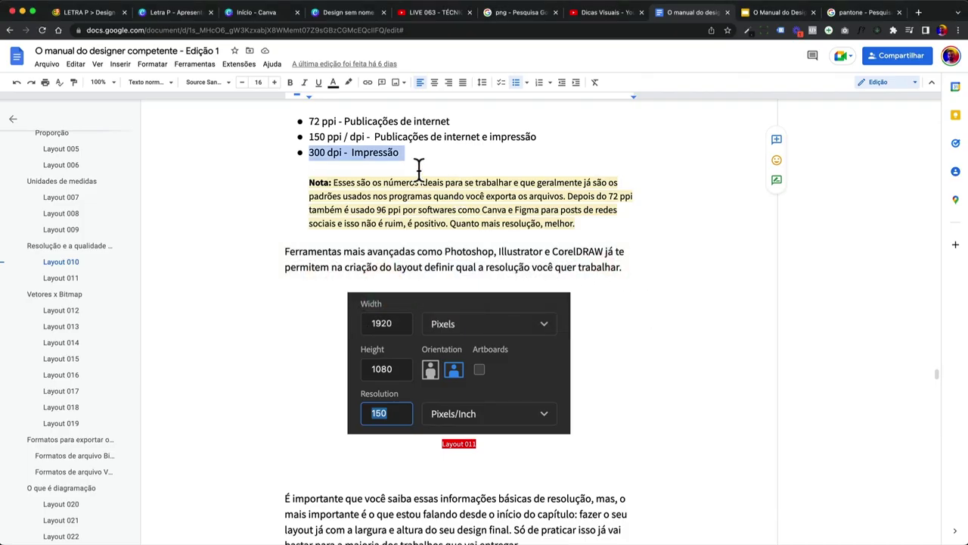
left_click(198, 15)
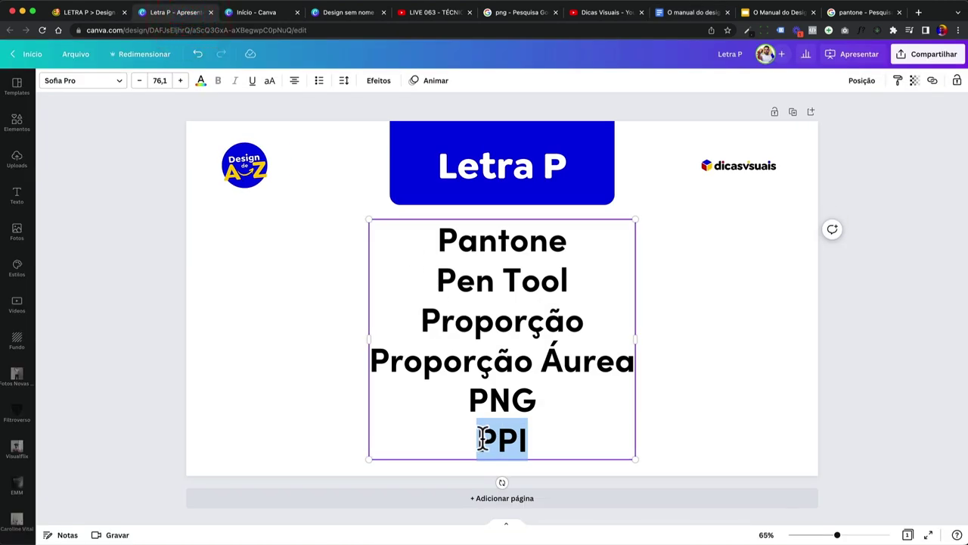